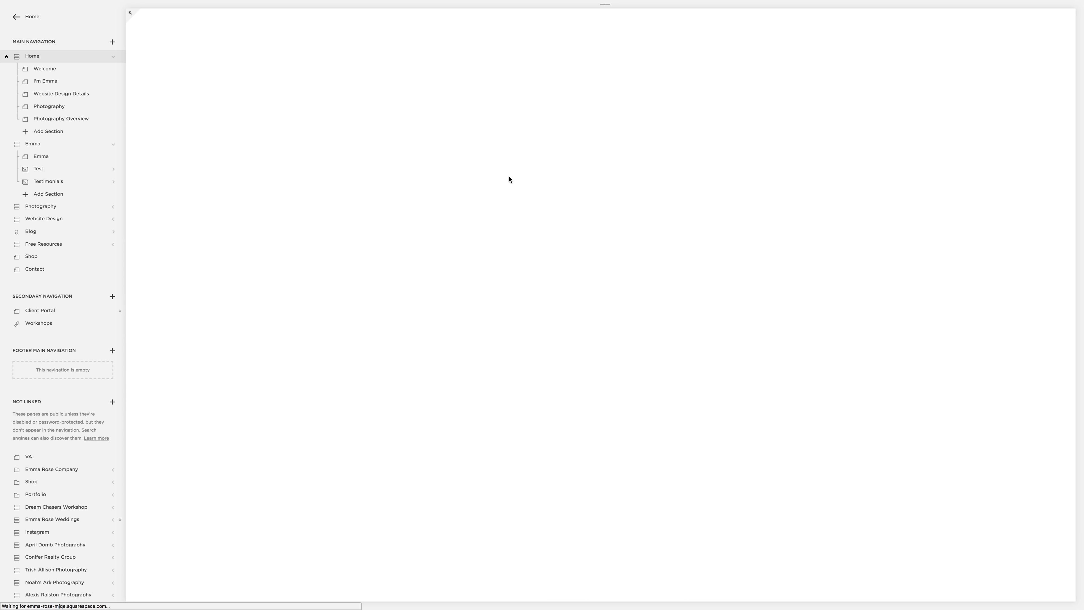
Step: Move the Test gallery section out of the Emma page into the Not Linked pages
{"action": "scroll", "coordinate": [809, 254], "scroll_direction": "down", "scroll_amount": 15}
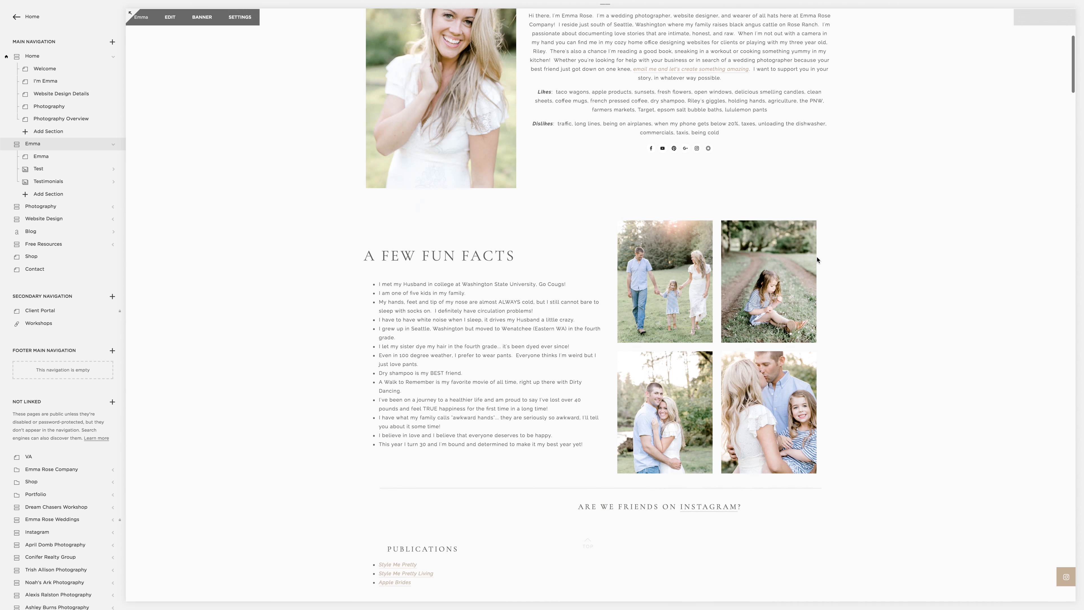
{"action": "scroll", "coordinate": [809, 250], "scroll_direction": "up", "scroll_amount": 5}
{"action": "scroll", "coordinate": [809, 248], "scroll_direction": "down", "scroll_amount": 3}
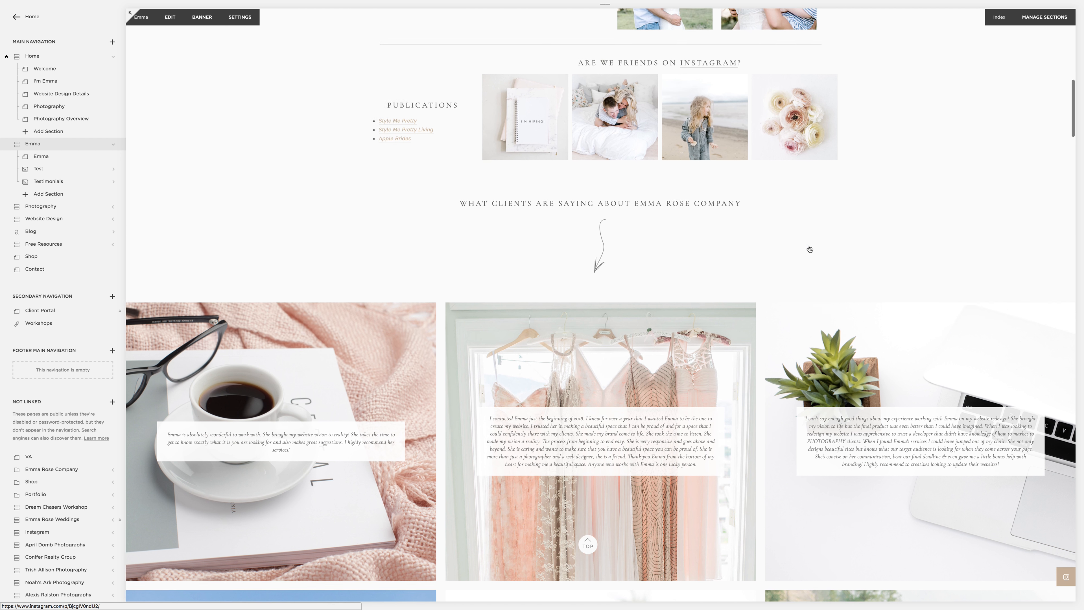
{"action": "left_click_drag", "start_coordinate": [41, 170], "coordinate": [38, 446]}
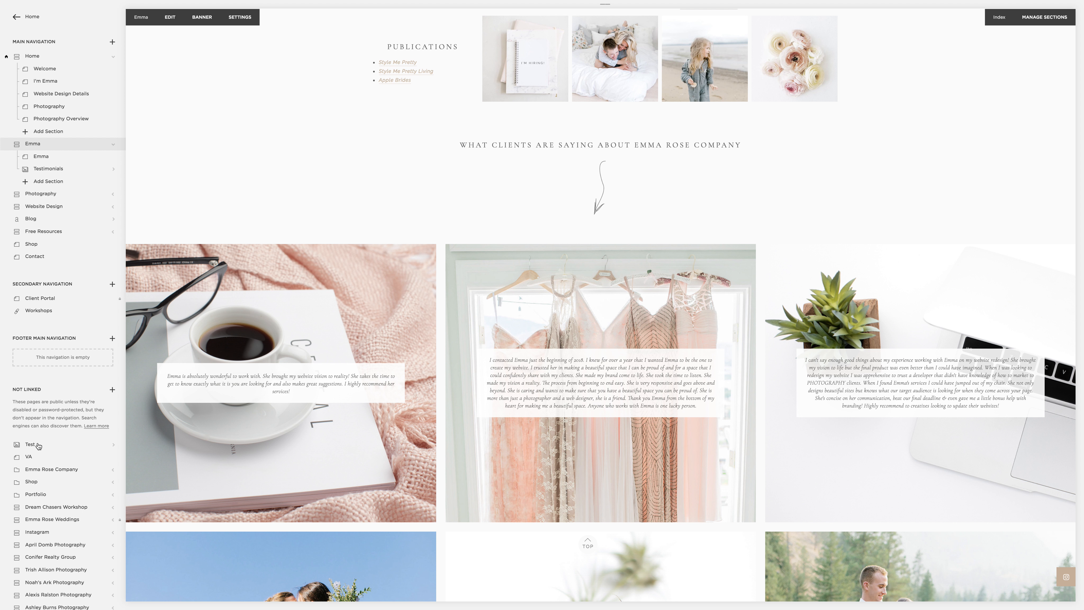
Step: Reload the Emma page and examine how the testimonials gallery places review text over its images
{"action": "left_click", "coordinate": [44, 145]}
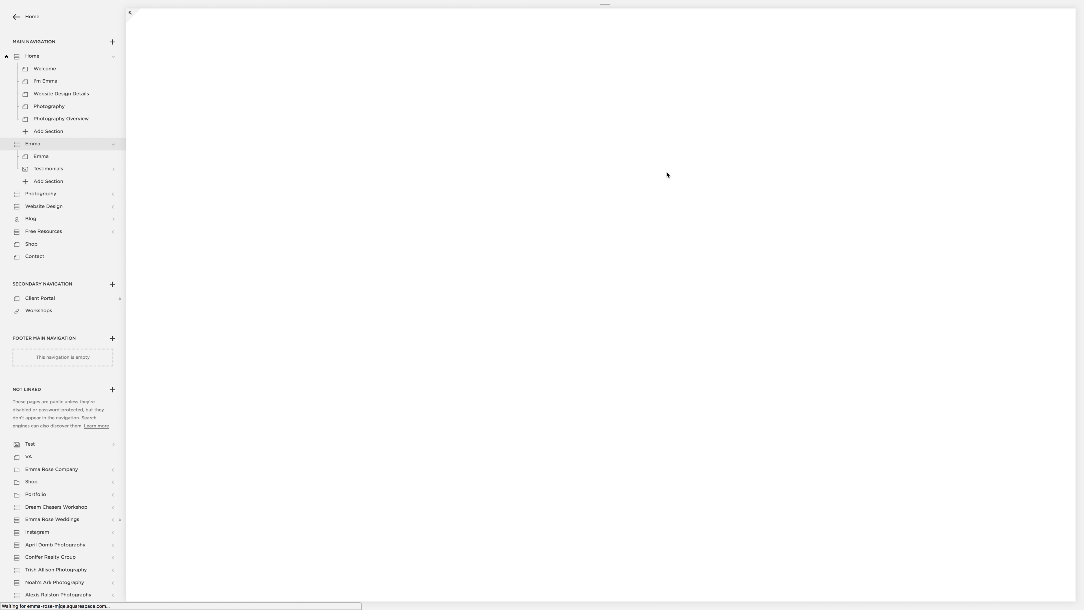
{"action": "scroll", "coordinate": [664, 175], "scroll_direction": "down", "scroll_amount": 15}
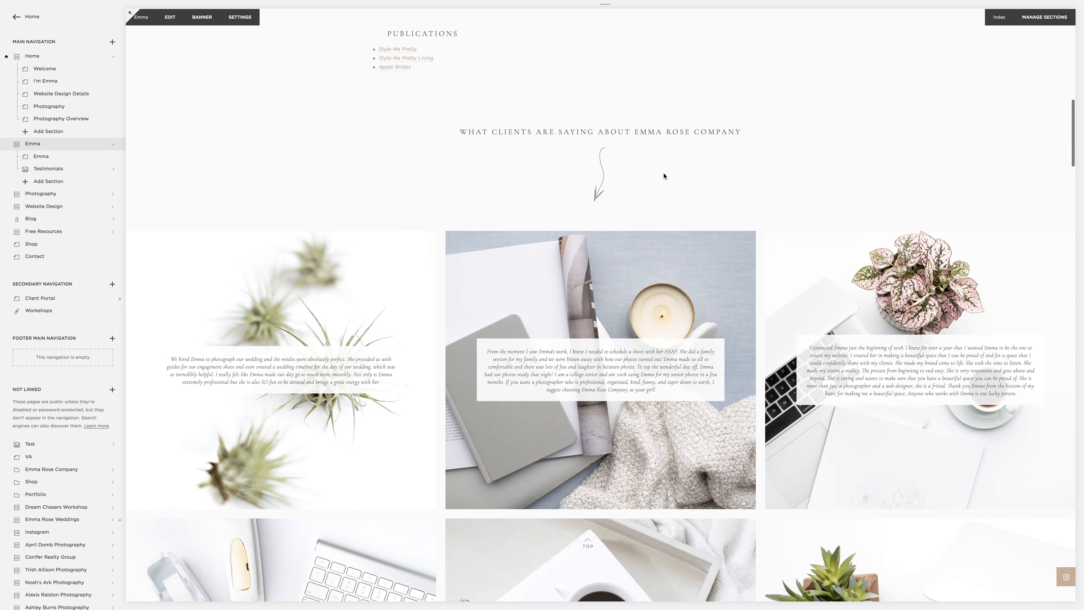
{"action": "scroll", "coordinate": [664, 175], "scroll_direction": "down", "scroll_amount": 3}
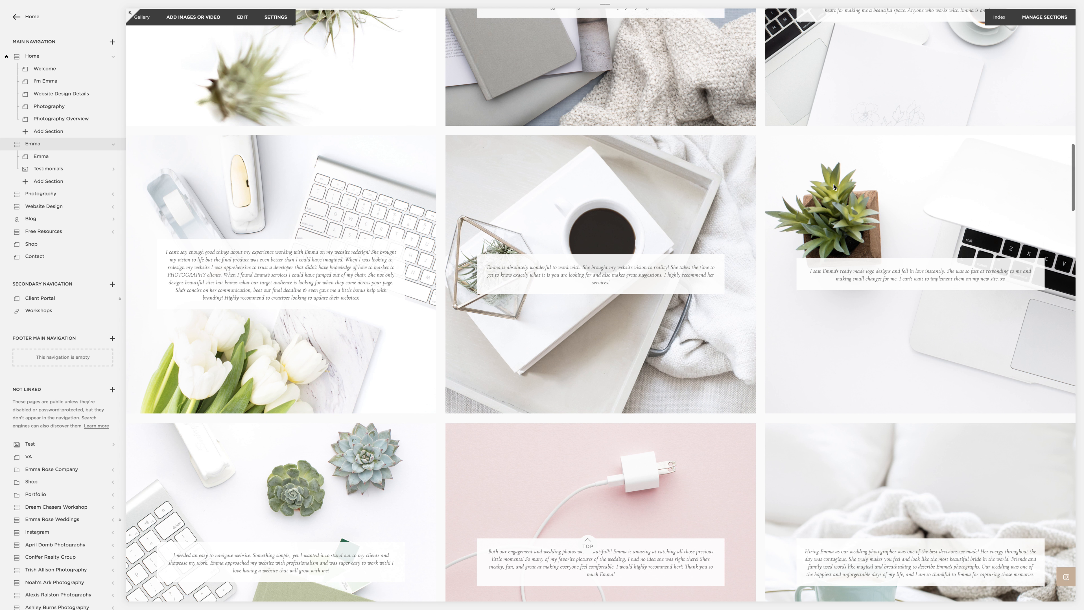
{"action": "scroll", "coordinate": [833, 187], "scroll_direction": "down", "scroll_amount": 15}
{"action": "scroll", "coordinate": [834, 187], "scroll_direction": "down", "scroll_amount": 7}
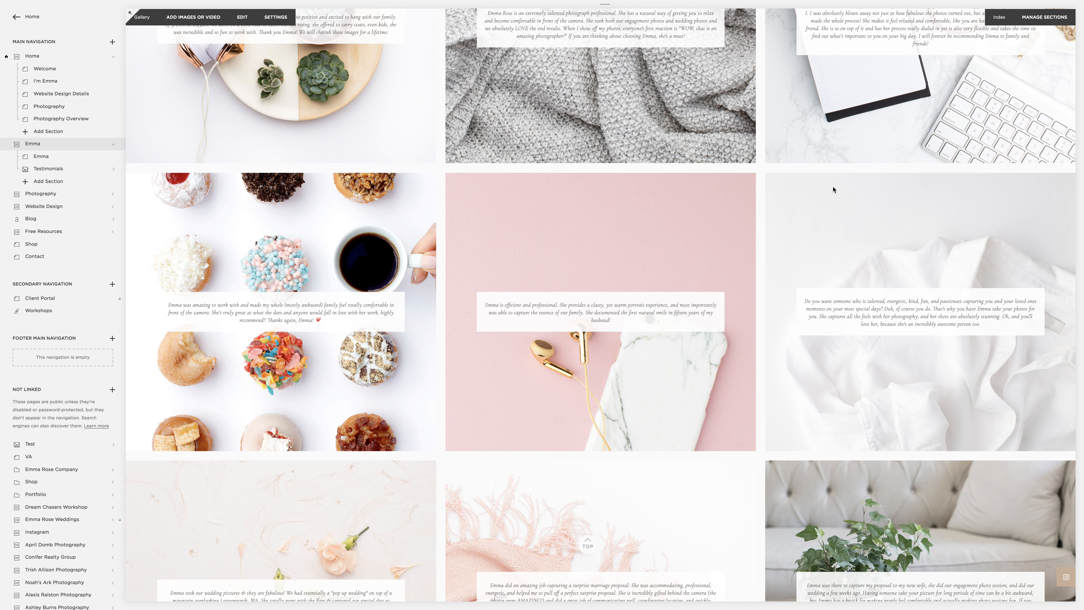
{"action": "scroll", "coordinate": [833, 187], "scroll_direction": "down", "scroll_amount": 11}
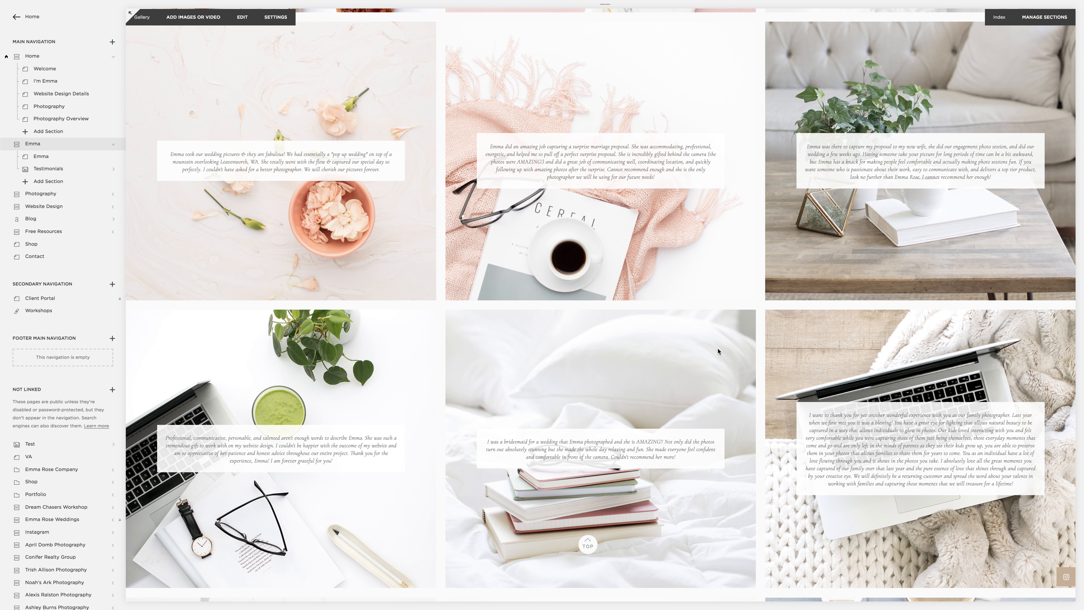
{"action": "scroll", "coordinate": [776, 348], "scroll_direction": "down", "scroll_amount": 1}
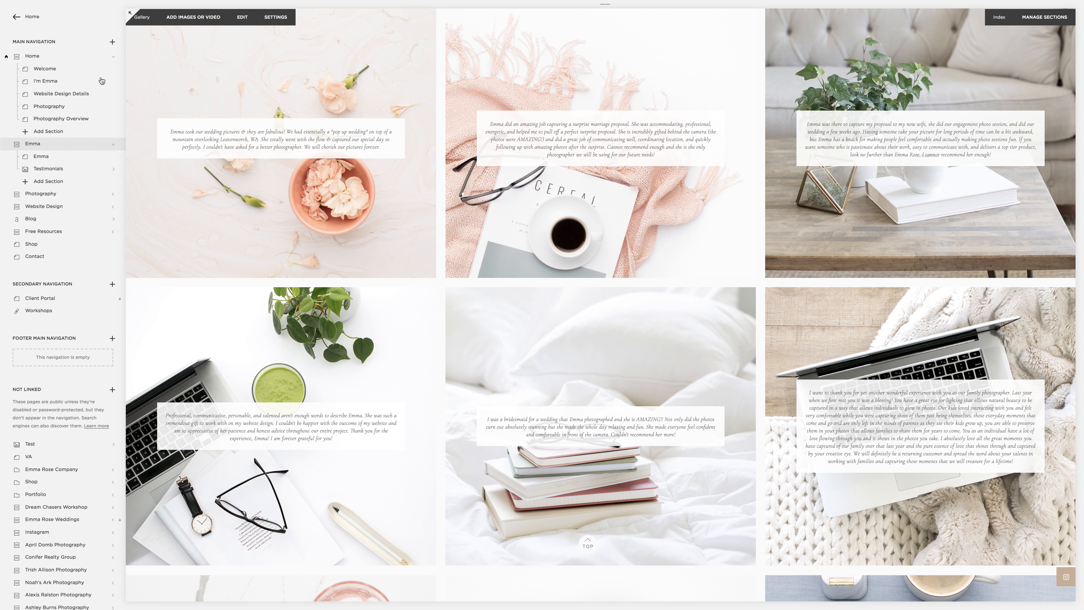
{"action": "scroll", "coordinate": [364, 161], "scroll_direction": "up", "scroll_amount": 5}
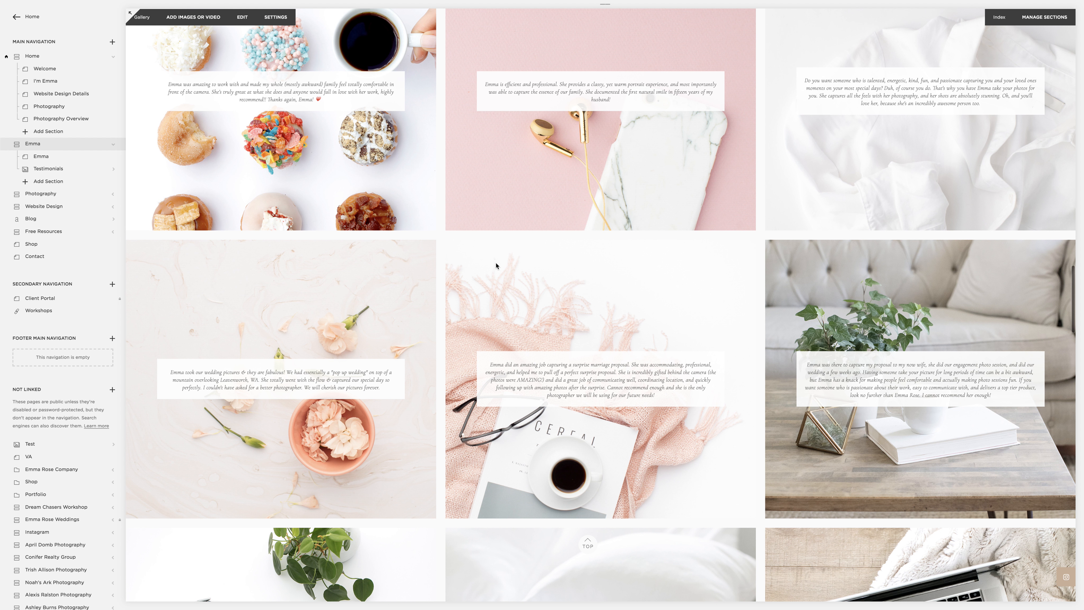
{"action": "scroll", "coordinate": [546, 302], "scroll_direction": "up", "scroll_amount": 10}
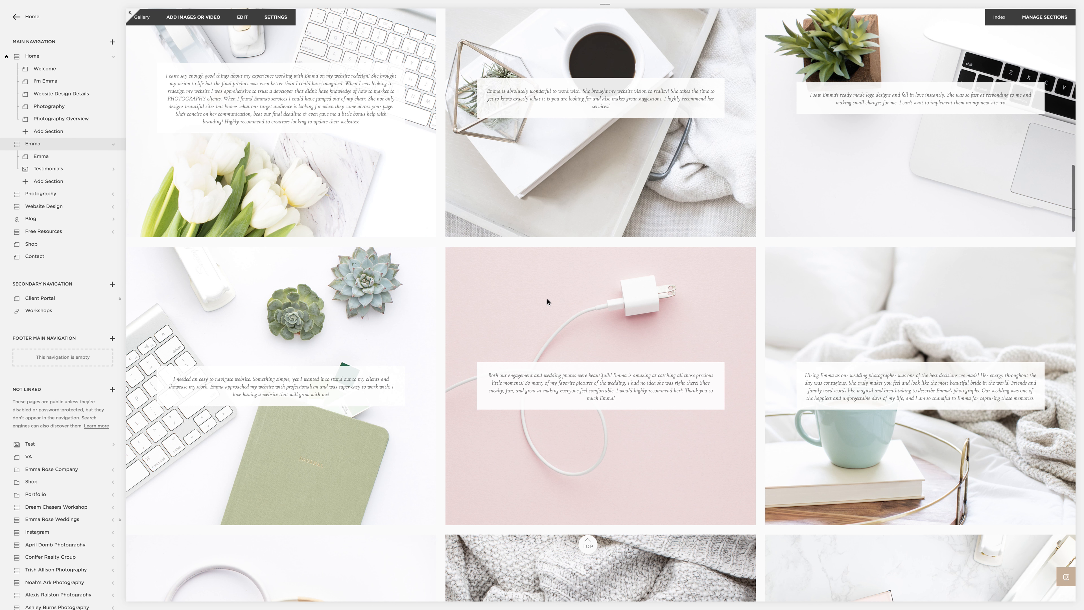
{"action": "scroll", "coordinate": [548, 301], "scroll_direction": "up", "scroll_amount": 7}
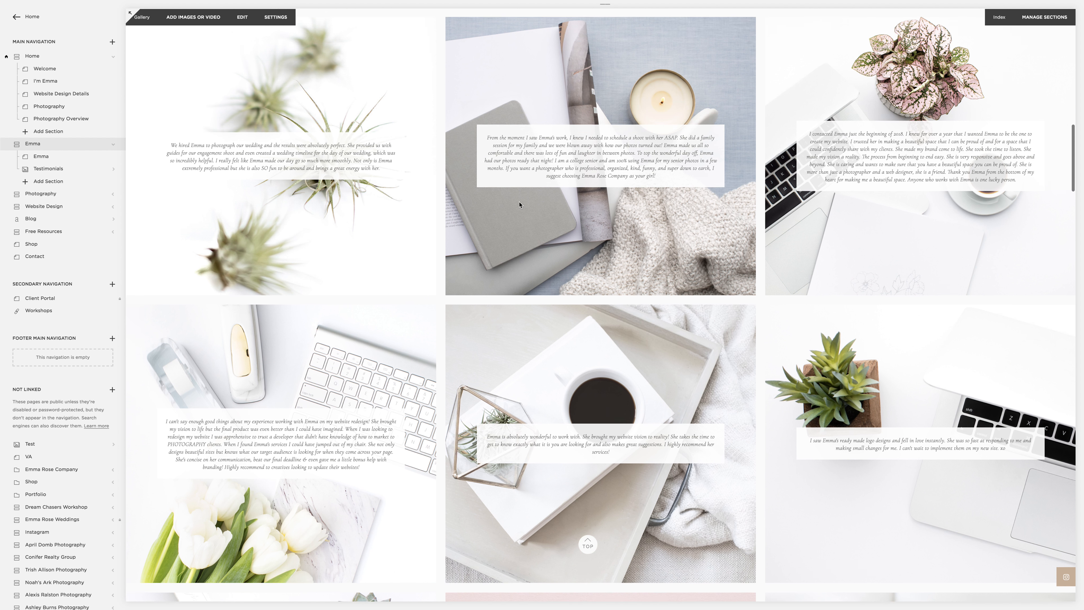
{"action": "scroll", "coordinate": [519, 204], "scroll_direction": "up", "scroll_amount": 4}
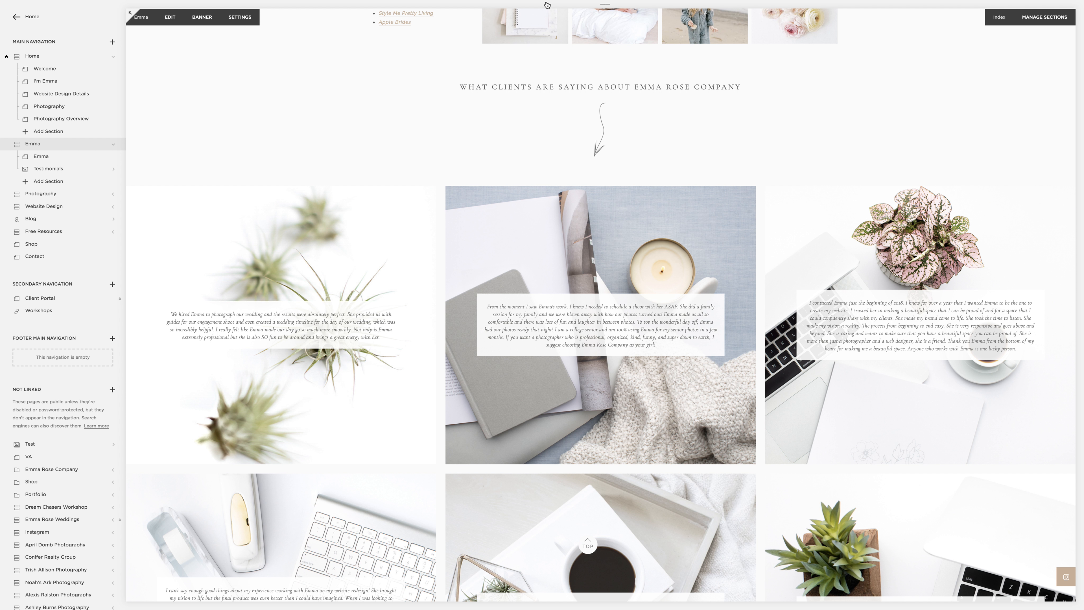
Step: Preview the testimonials gallery in the mobile view, then return to the desktop view at the gallery's start
{"action": "mouse_move", "coordinate": [581, 4]}
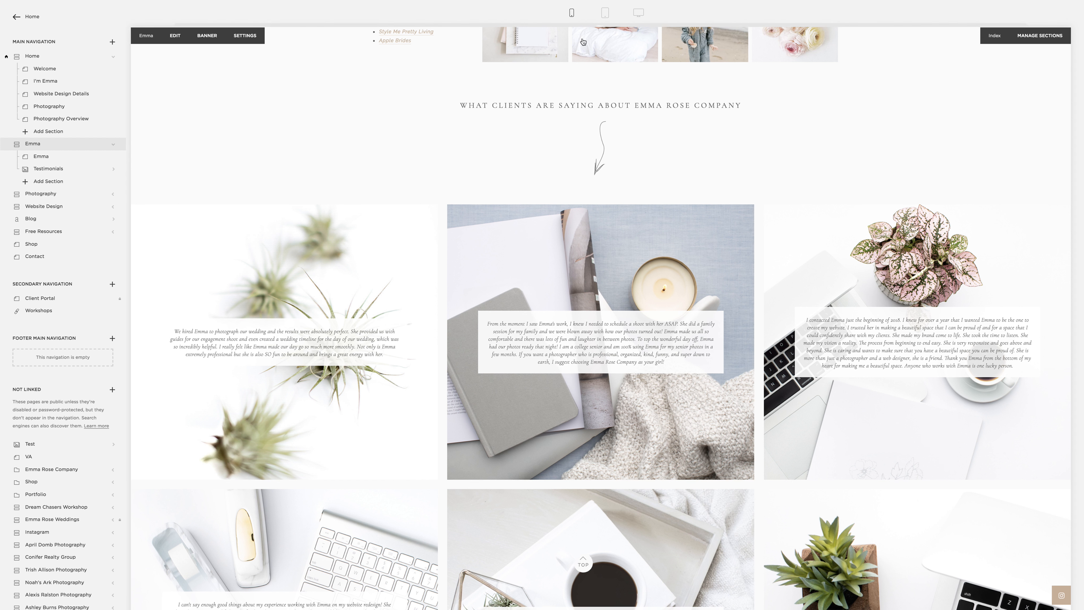
{"action": "left_click", "coordinate": [571, 13]}
{"action": "scroll", "coordinate": [640, 364], "scroll_direction": "down", "scroll_amount": 20}
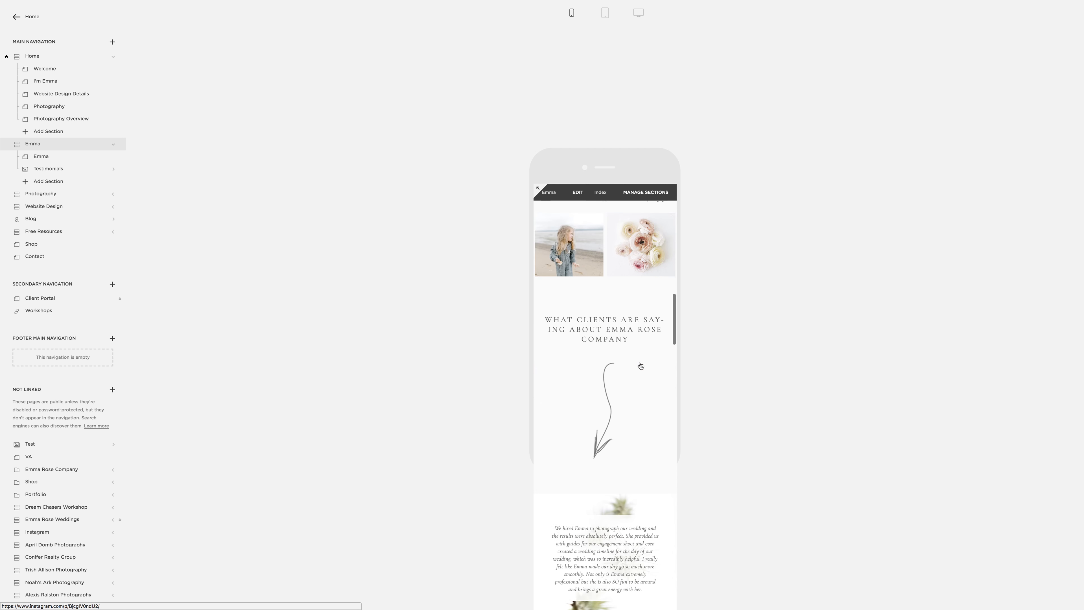
{"action": "scroll", "coordinate": [640, 364], "scroll_direction": "down", "scroll_amount": 5}
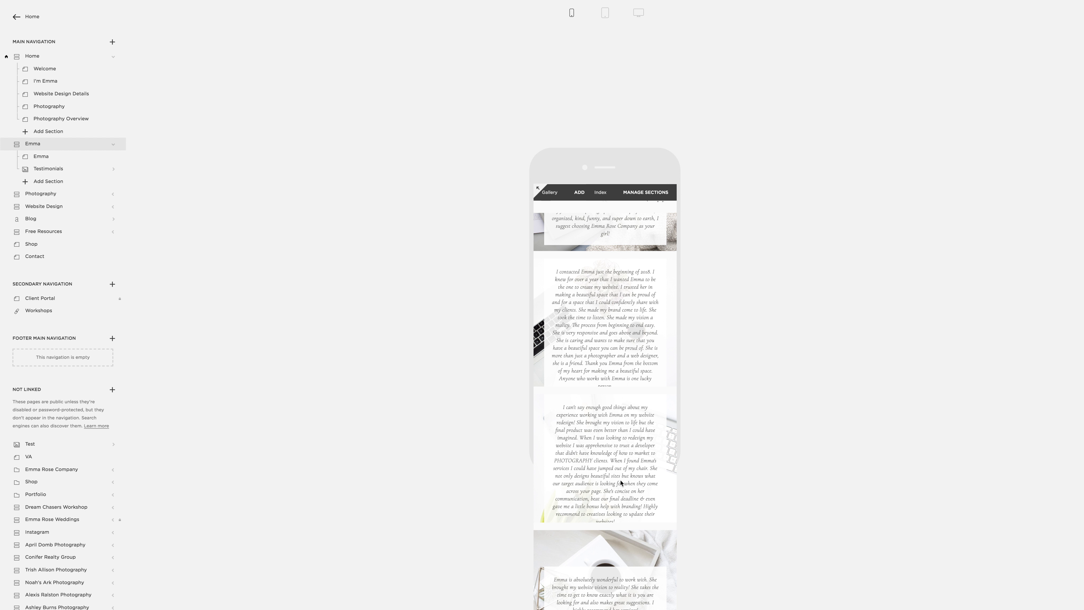
{"action": "scroll", "coordinate": [608, 422], "scroll_direction": "up", "scroll_amount": 10}
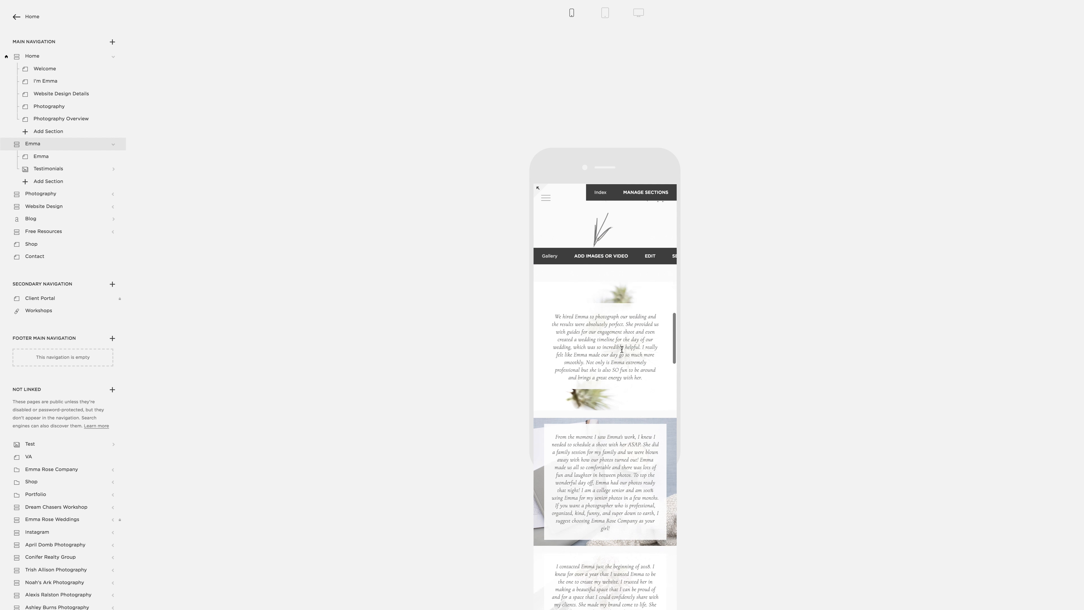
{"action": "left_click", "coordinate": [638, 12]}
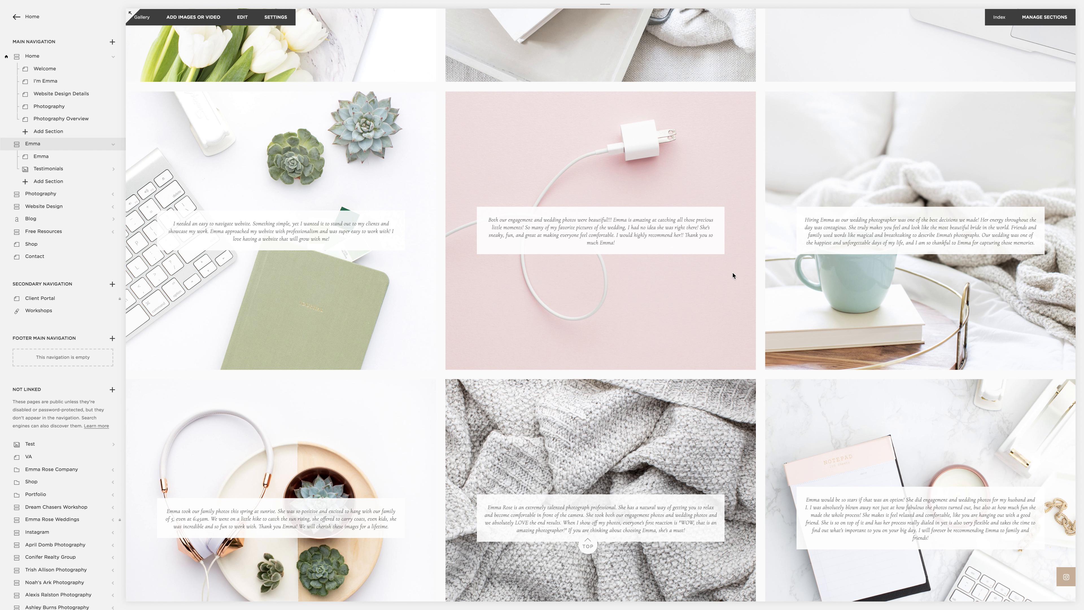
{"action": "scroll", "coordinate": [700, 260], "scroll_direction": "up", "scroll_amount": 20}
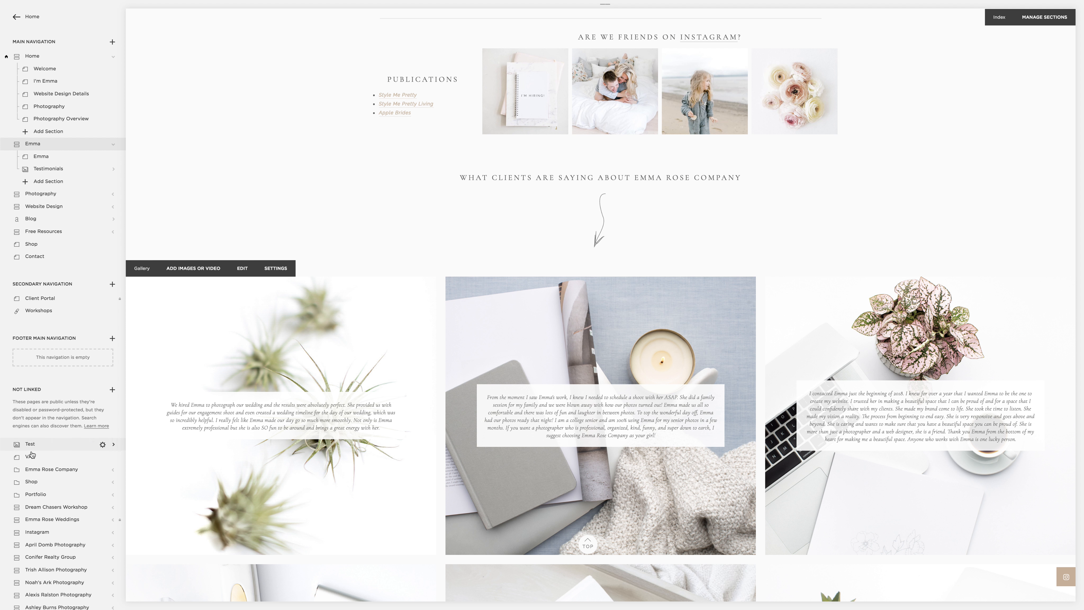
Step: Delete the unlinked Test gallery and add a new Gallery section to the Emma page
{"action": "left_click", "coordinate": [6, 444]}
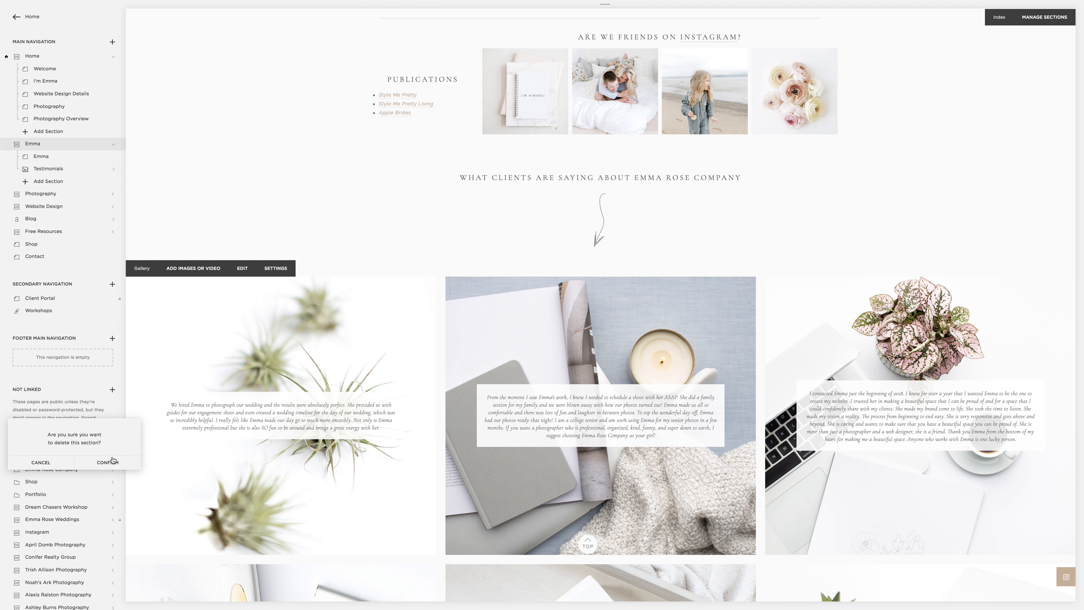
{"action": "left_click", "coordinate": [104, 461]}
{"action": "left_click", "coordinate": [48, 181]}
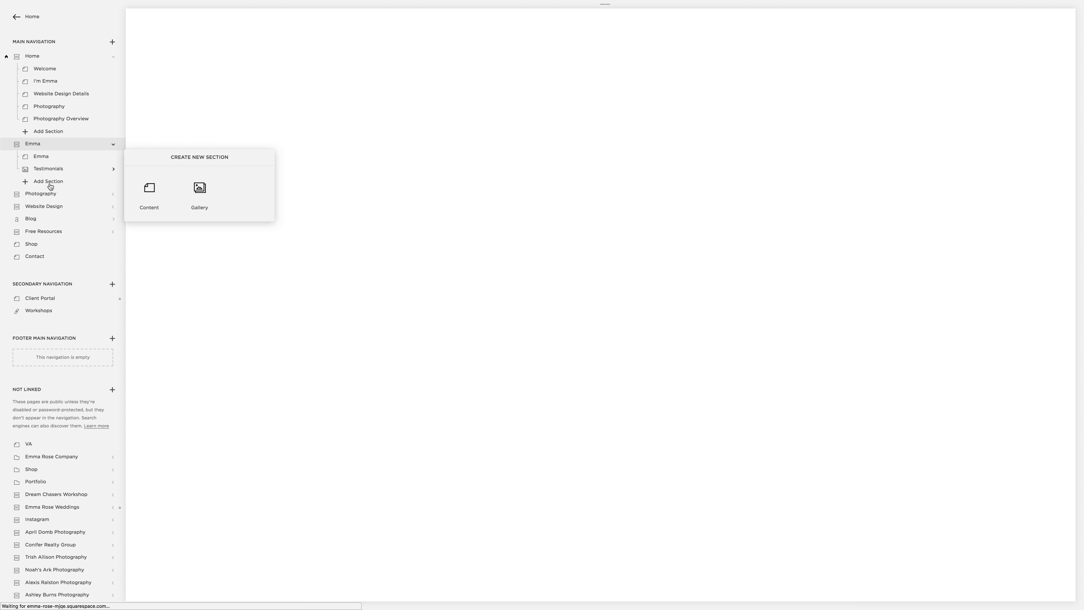
{"action": "left_click", "coordinate": [196, 197]}
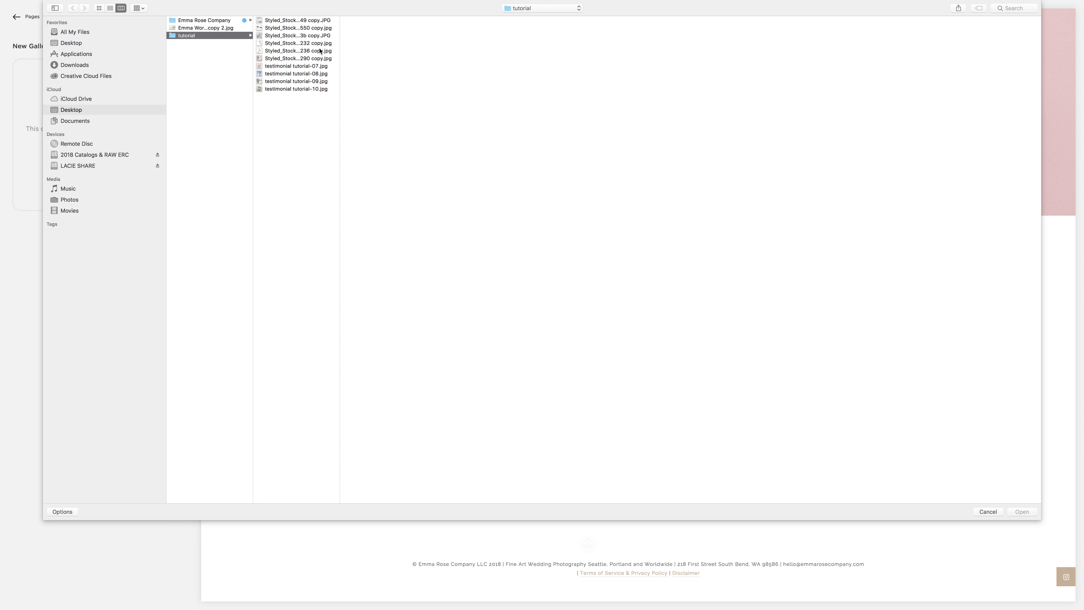
Step: Upload the seven images from "Styled_Stock...232 copy.jpg" through "testimonial tutorial-10.jpg" in the tutorial folder to the new gallery
{"action": "left_click", "coordinate": [311, 20]}
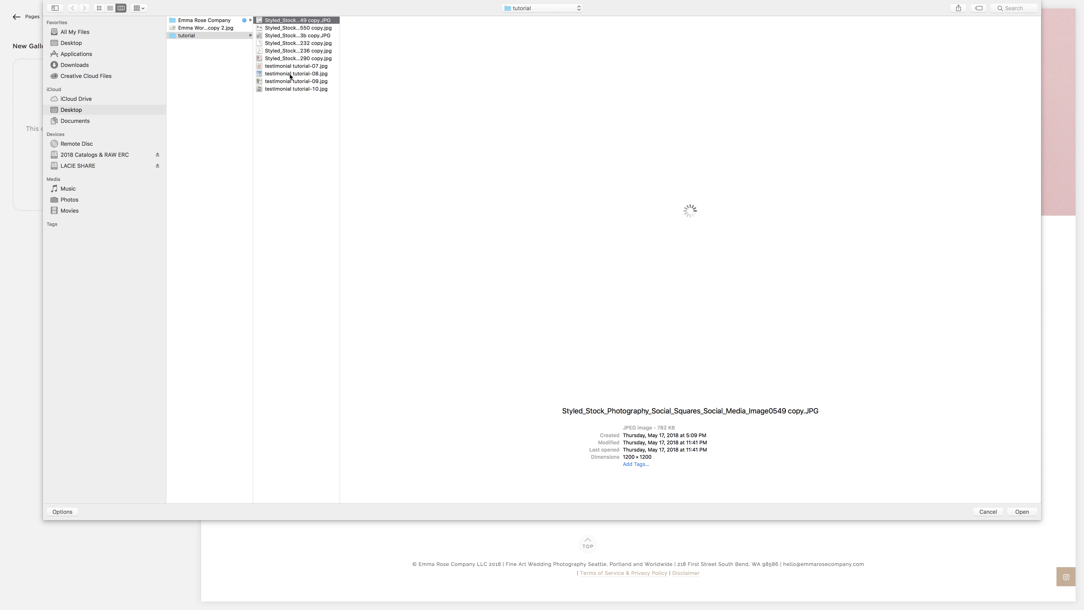
{"action": "left_click", "coordinate": [288, 89]}
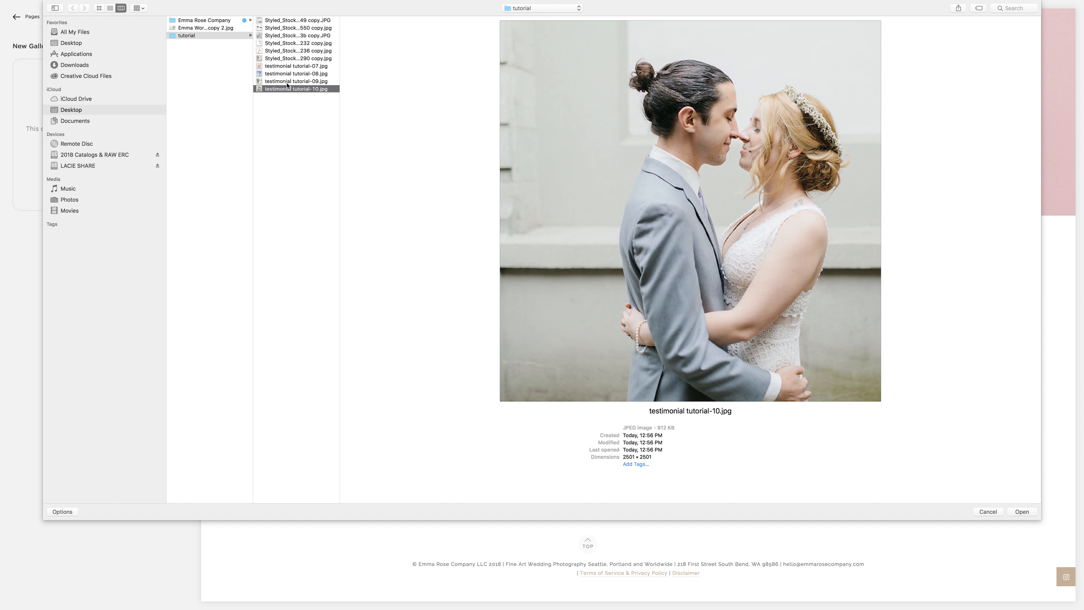
{"action": "left_click", "coordinate": [274, 66], "text": "shift"}
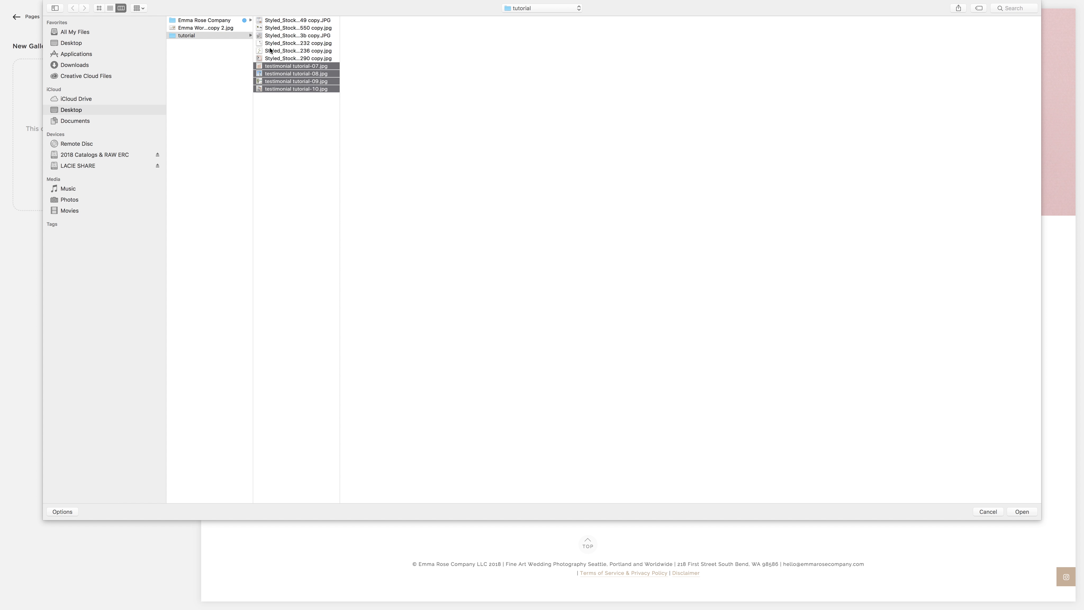
{"action": "left_click", "coordinate": [269, 43], "text": "shift"}
{"action": "key", "text": "Return"}
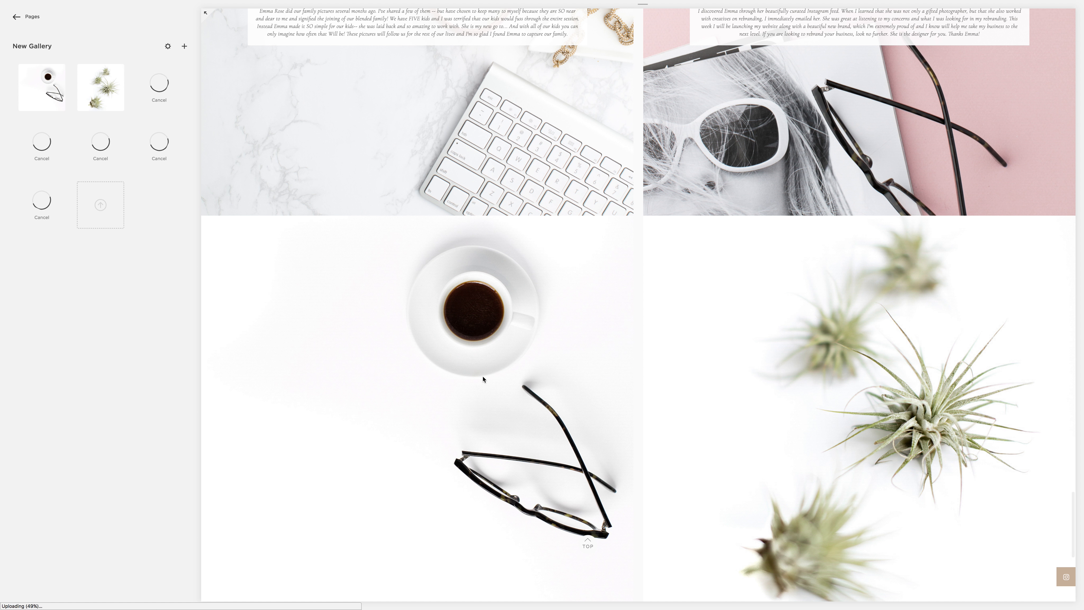
{"action": "scroll", "coordinate": [474, 380], "scroll_direction": "up", "scroll_amount": 5}
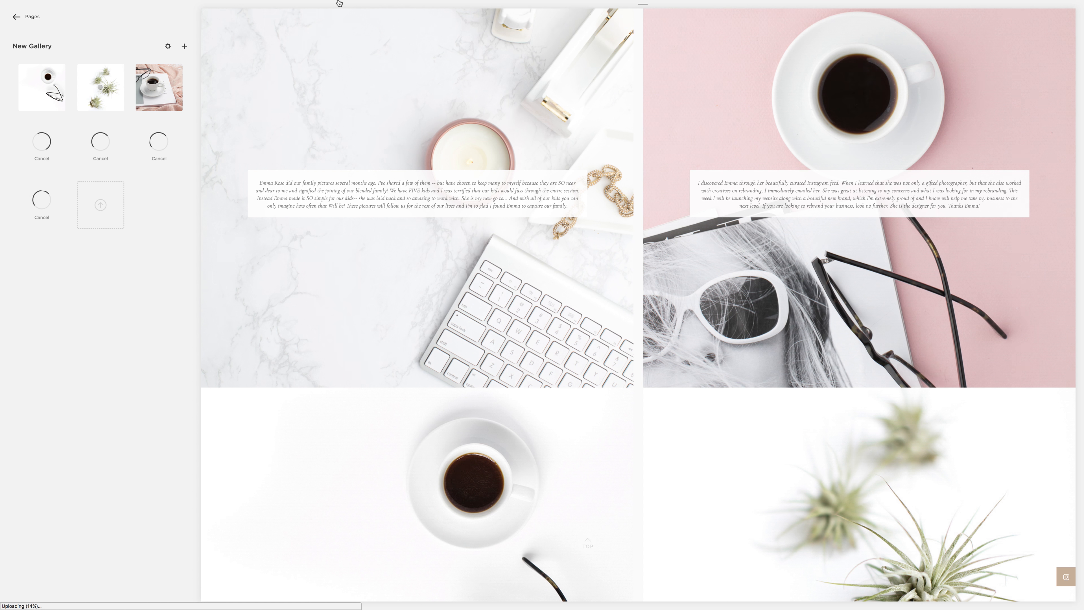
Step: Look at the Google reviews of Emma Rose Company in the other browser tab and return to the gallery
{"action": "mouse_move", "coordinate": [262, 3]}
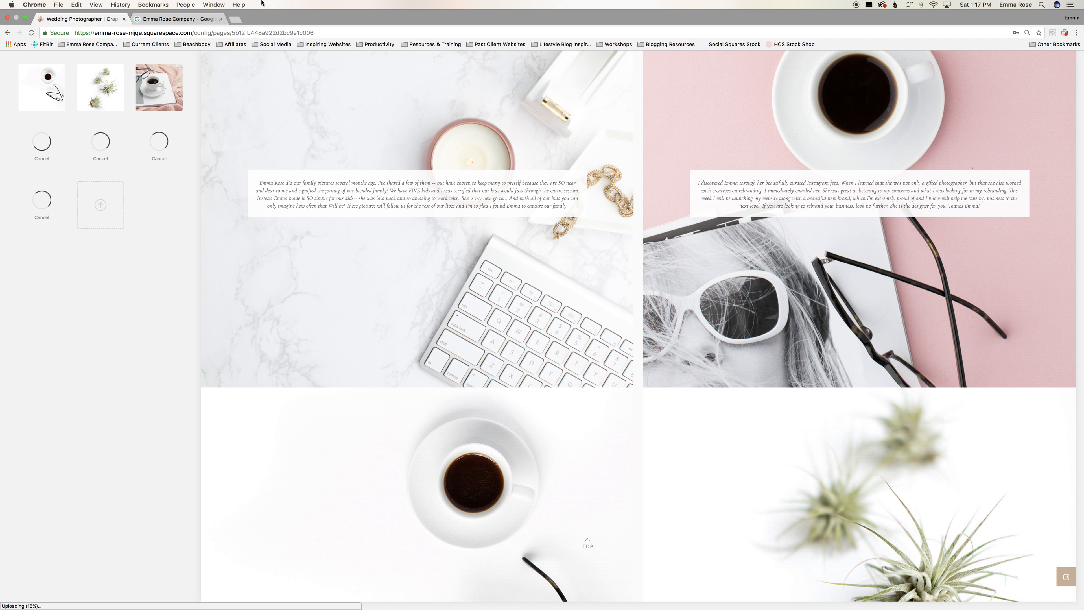
{"action": "left_click", "coordinate": [174, 20]}
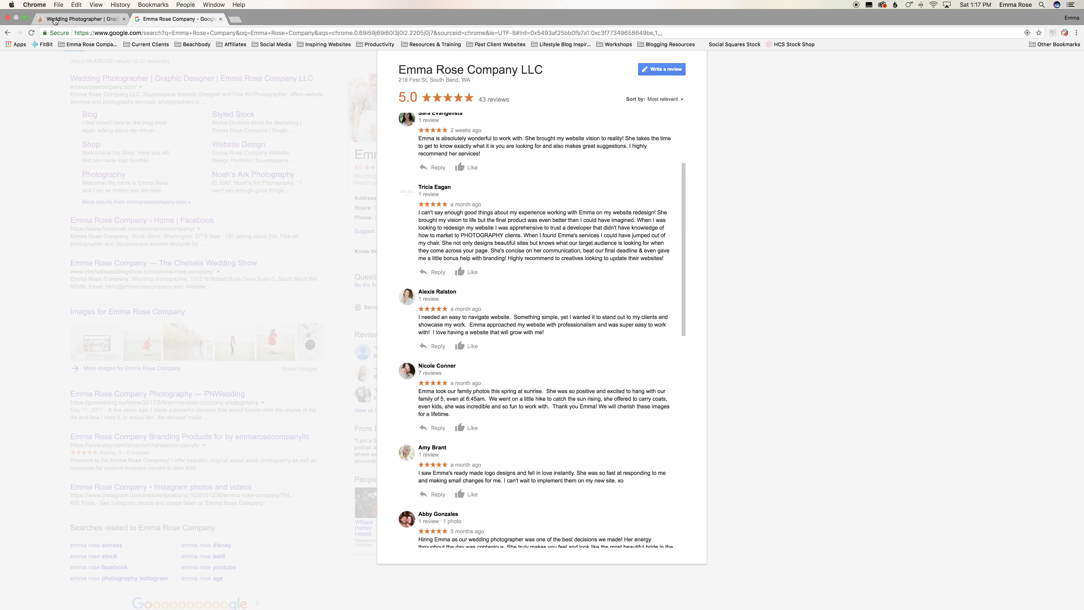
{"action": "left_click", "coordinate": [55, 20]}
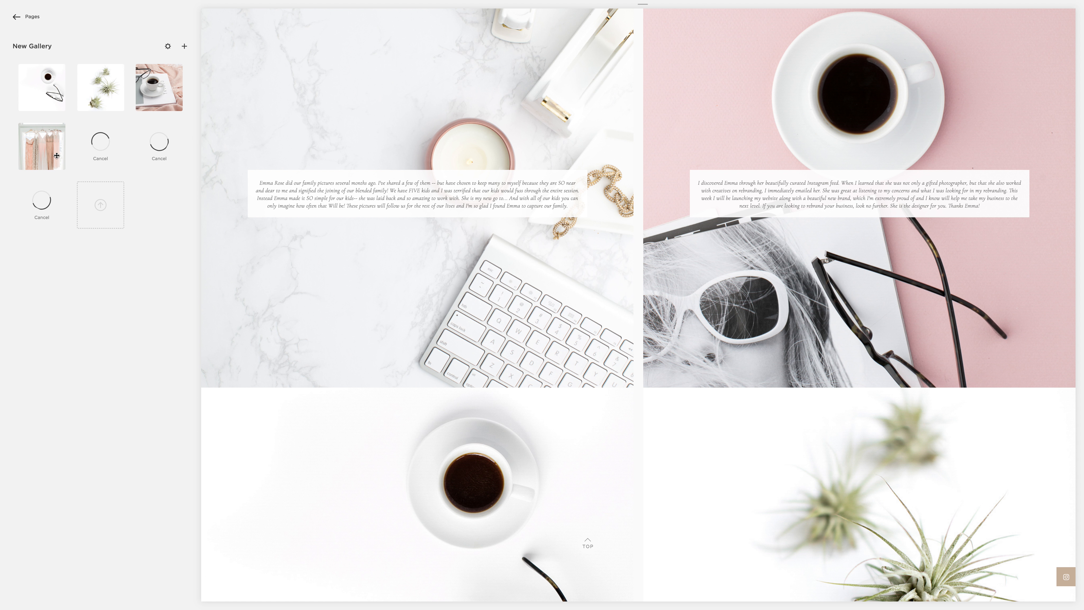
Step: Reorder the new gallery with the dresses first, the blue-sky couple third and the air plants sixth, and review the images on the page
{"action": "left_click_drag", "start_coordinate": [58, 149], "coordinate": [59, 92]}
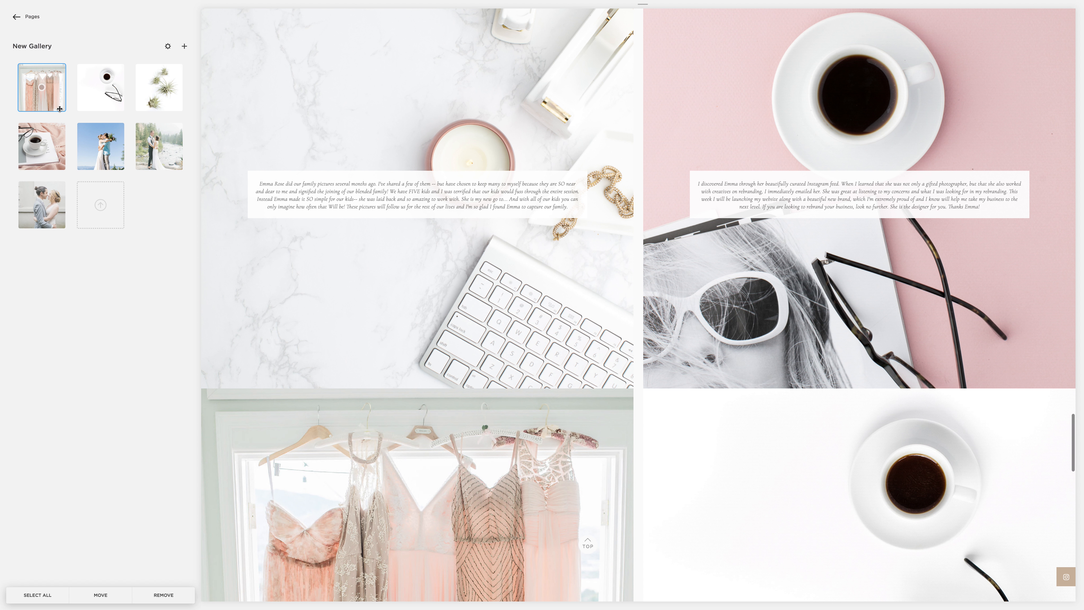
{"action": "left_click_drag", "start_coordinate": [87, 149], "coordinate": [159, 90]}
{"action": "left_click_drag", "start_coordinate": [115, 167], "coordinate": [87, 159]}
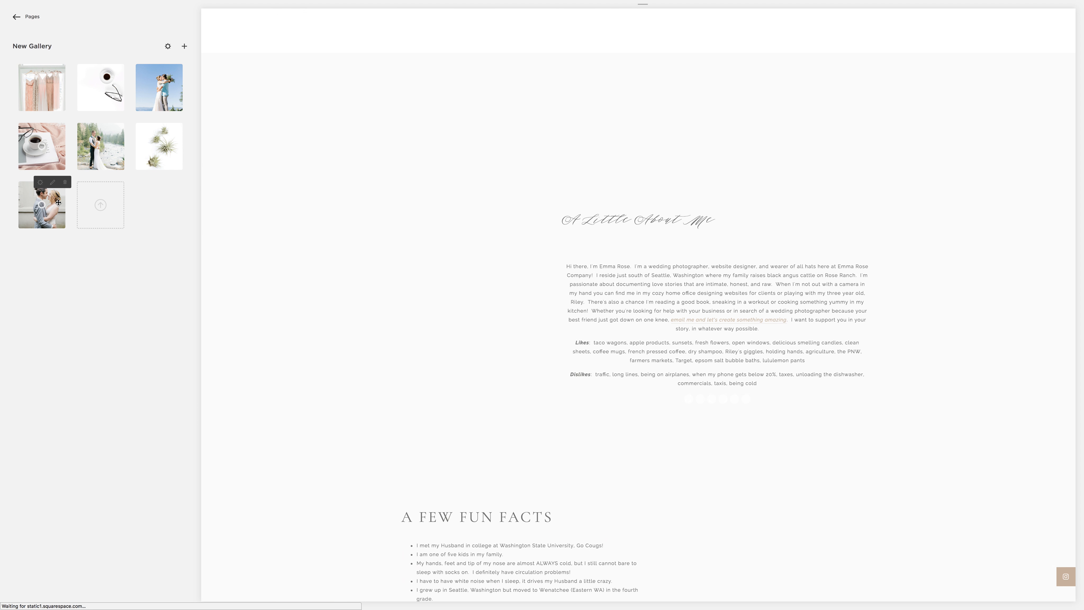
{"action": "scroll", "coordinate": [942, 309], "scroll_direction": "down", "scroll_amount": 20}
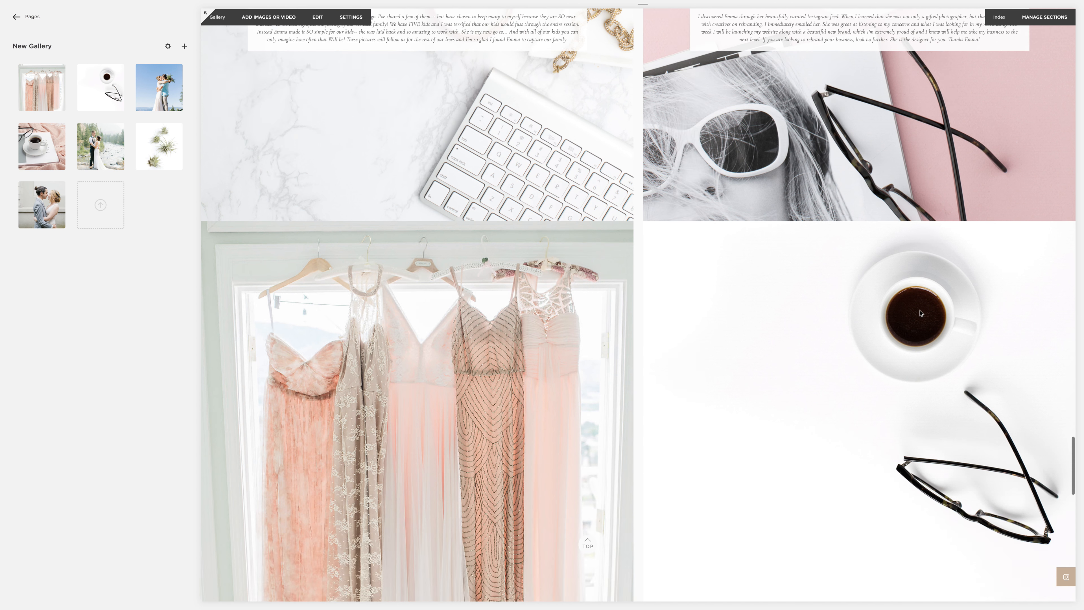
{"action": "scroll", "coordinate": [919, 313], "scroll_direction": "down", "scroll_amount": 5}
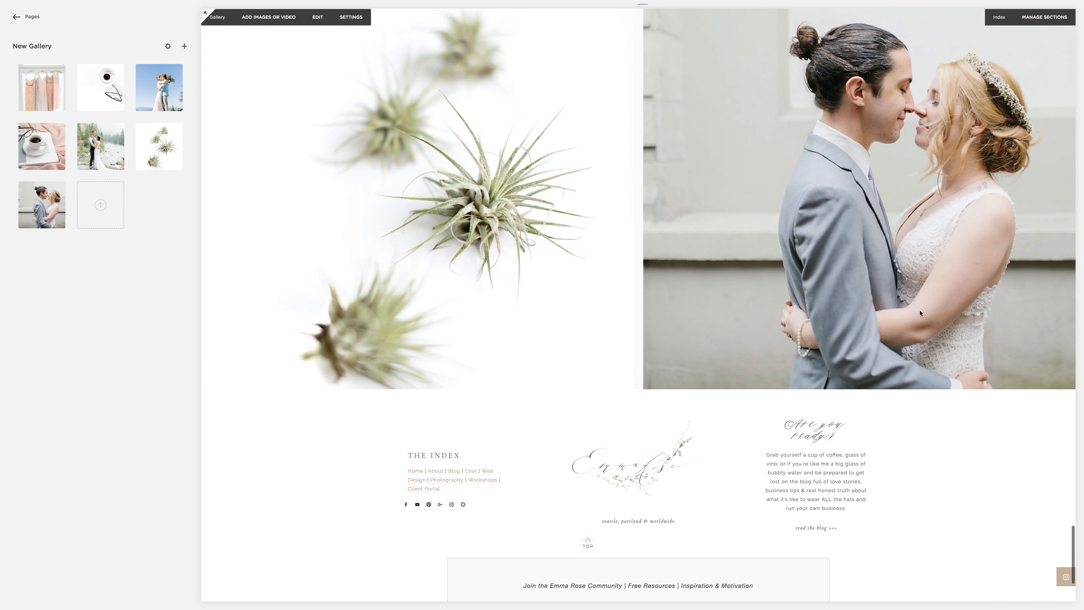
{"action": "scroll", "coordinate": [904, 303], "scroll_direction": "up", "scroll_amount": 15}
{"action": "scroll", "coordinate": [891, 293], "scroll_direction": "up", "scroll_amount": 10}
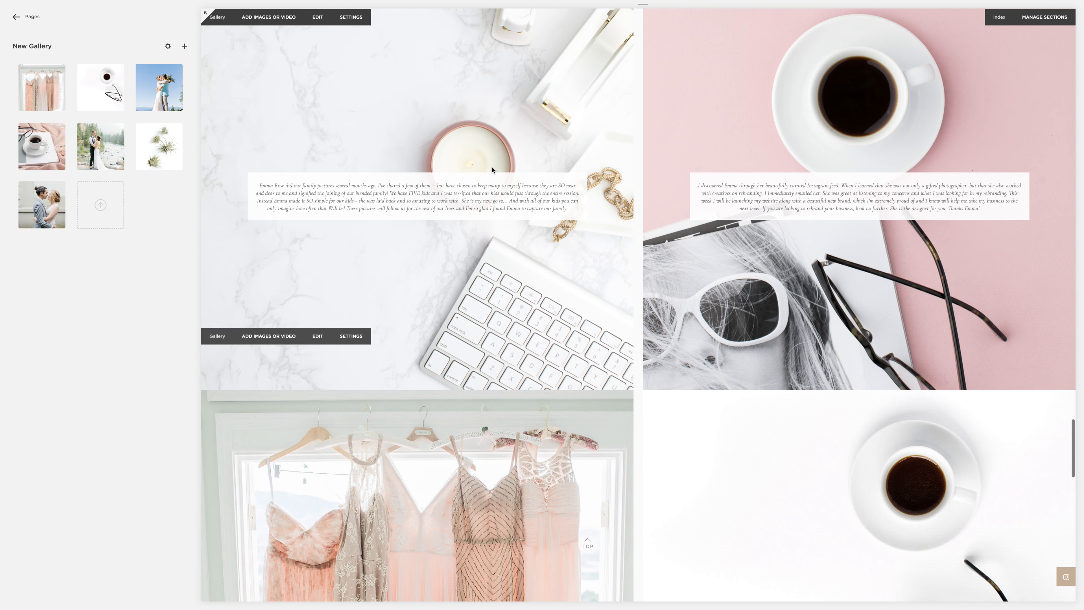
Step: Move the New Gallery section above Testimonials on the Emma page and open it to view its images
{"action": "scroll", "coordinate": [494, 170], "scroll_direction": "down", "scroll_amount": 7}
{"action": "scroll", "coordinate": [495, 171], "scroll_direction": "down", "scroll_amount": 1}
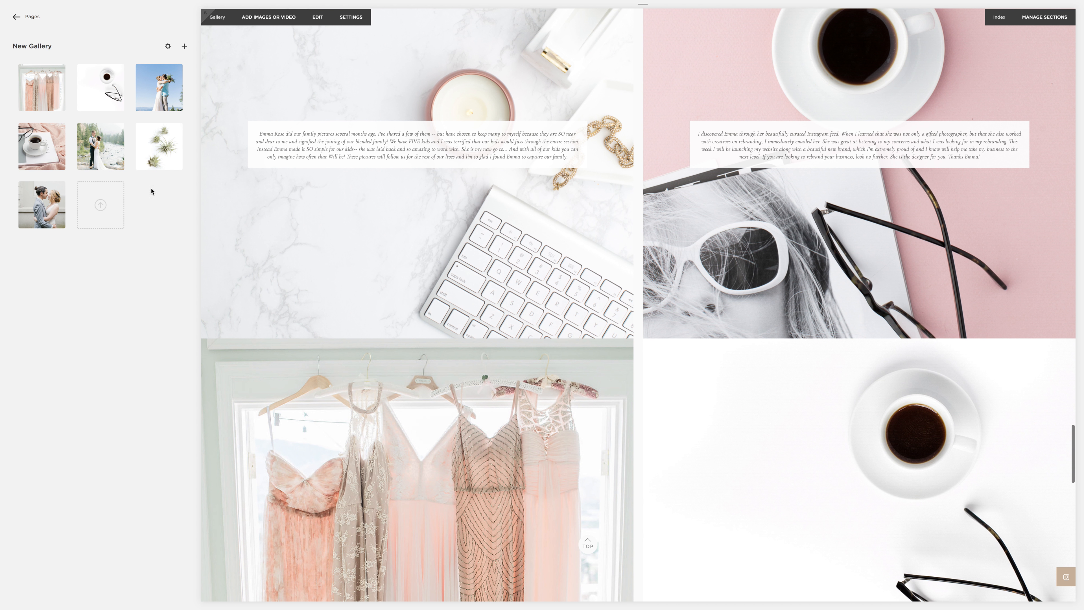
{"action": "left_click", "coordinate": [5, 216]}
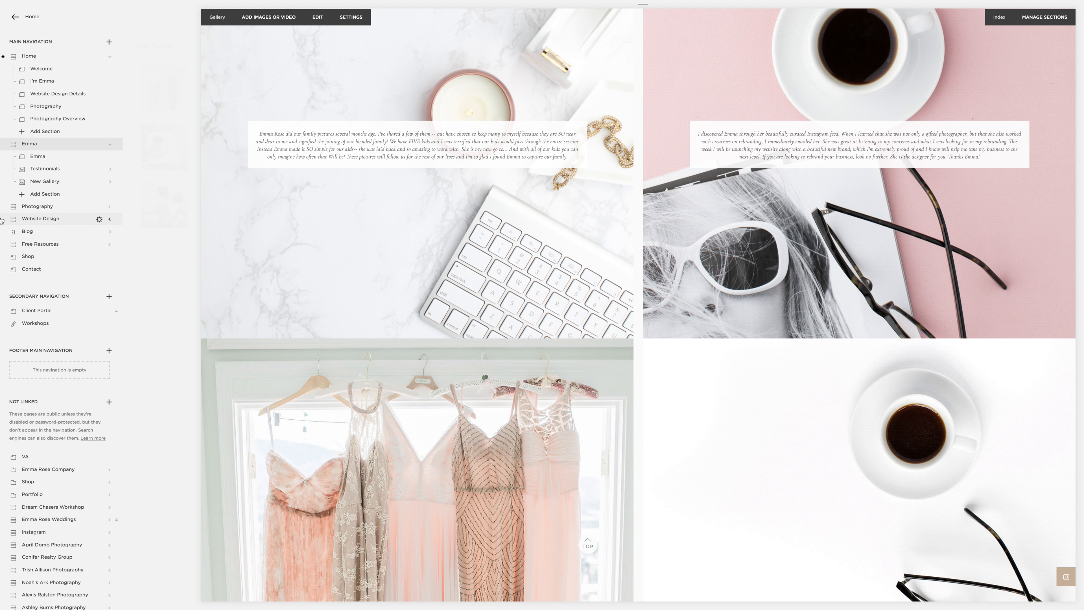
{"action": "left_click_drag", "start_coordinate": [46, 172], "coordinate": [46, 167]}
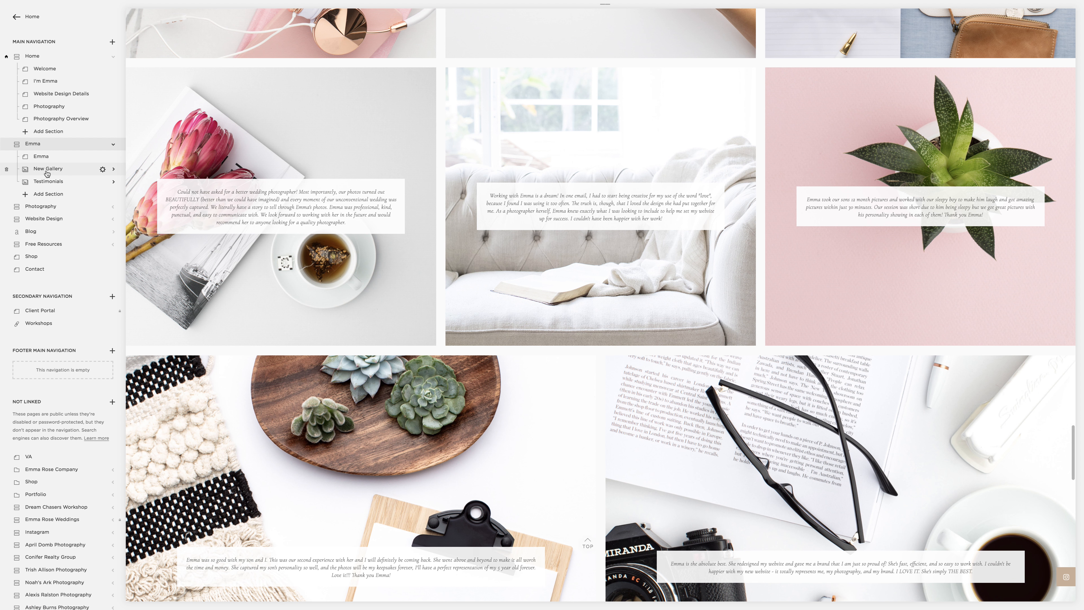
{"action": "left_click", "coordinate": [47, 171]}
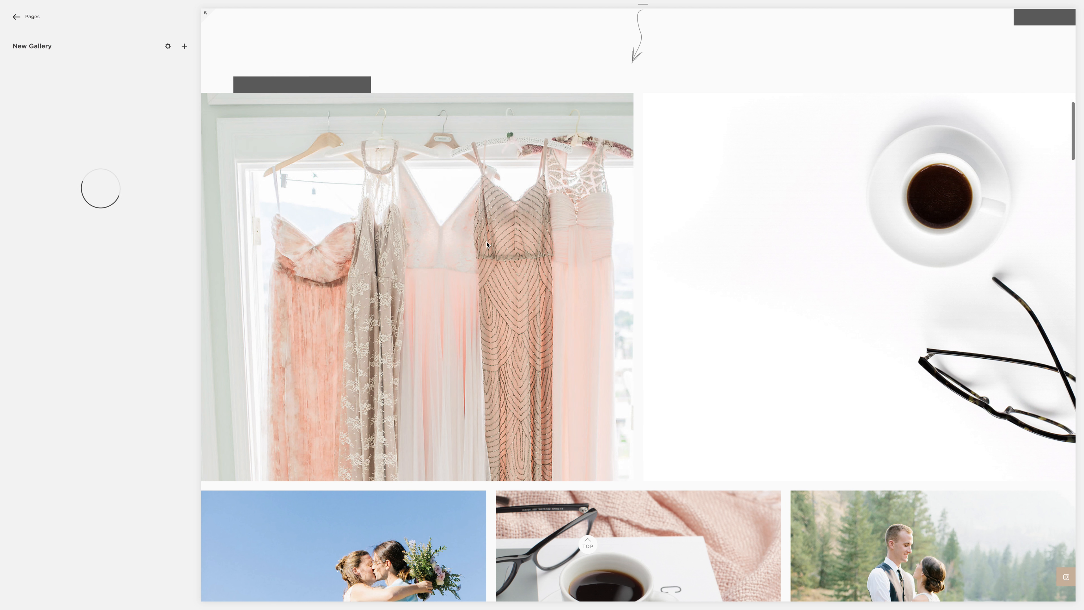
{"action": "scroll", "coordinate": [484, 244], "scroll_direction": "up", "scroll_amount": 5}
{"action": "scroll", "coordinate": [484, 244], "scroll_direction": "down", "scroll_amount": 10}
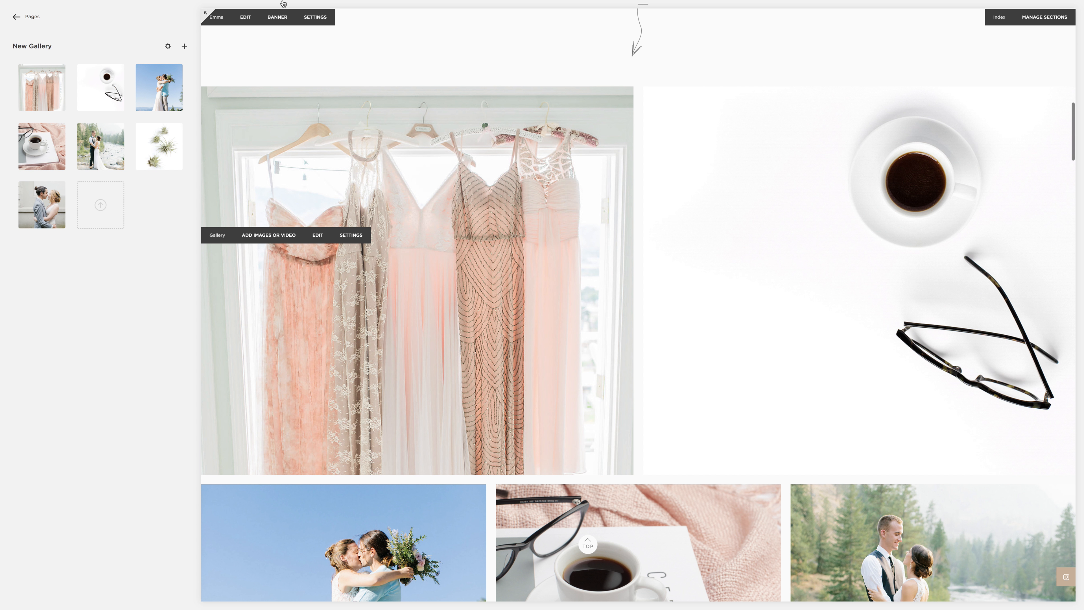
Step: Copy the Google review containing "brought my website vision to reality" from the reviews tab and return to the gallery
{"action": "mouse_move", "coordinate": [233, 2]}
{"action": "left_click", "coordinate": [170, 18]}
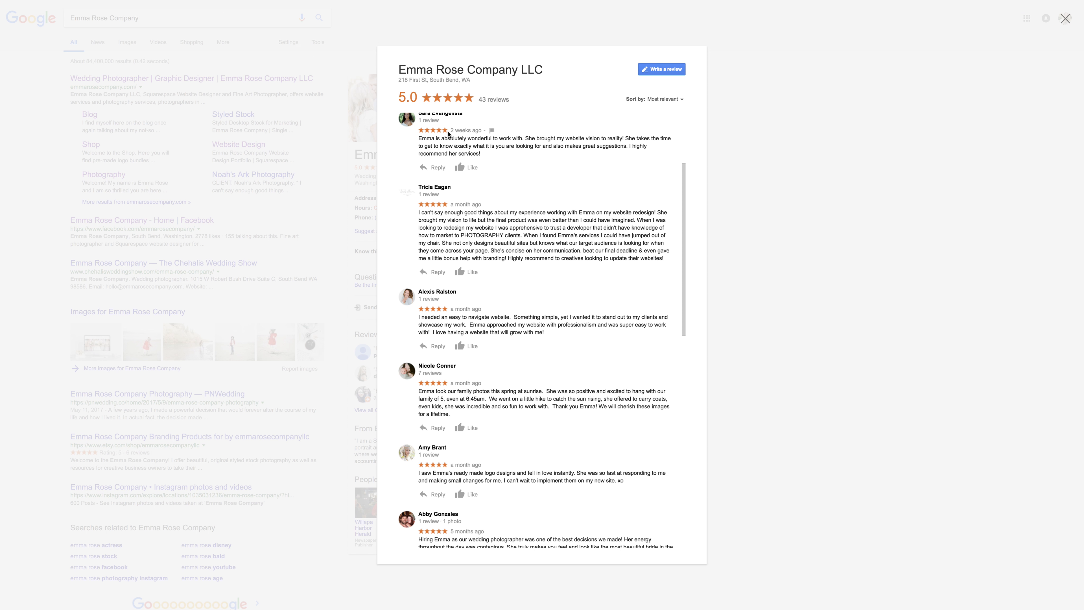
{"action": "left_click_drag", "start_coordinate": [471, 154], "coordinate": [420, 141]}
{"action": "key", "text": "ctrl+c"}
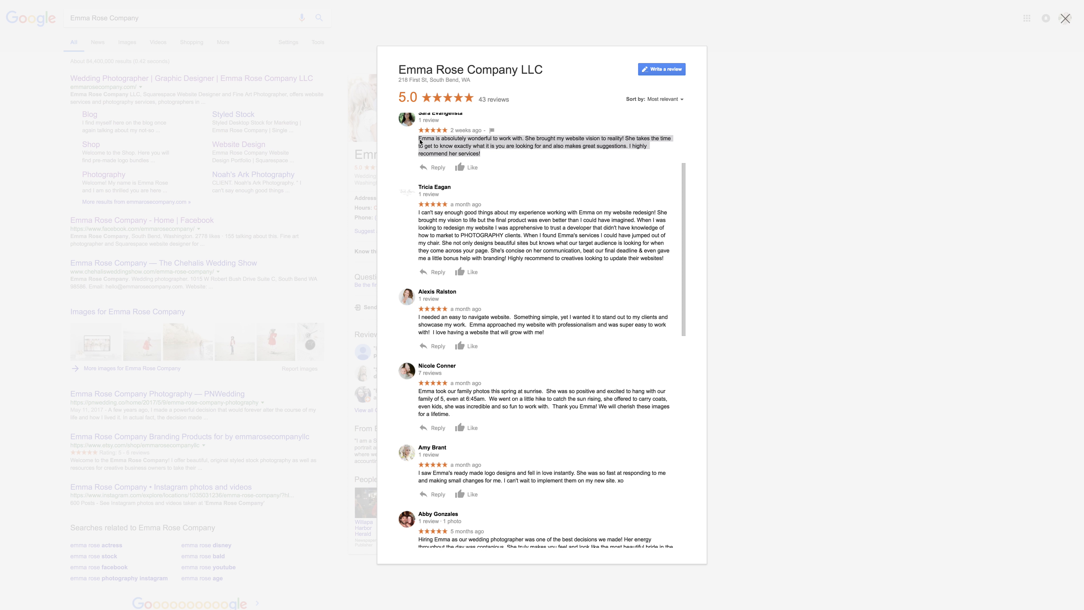
{"action": "left_click", "coordinate": [95, 14]}
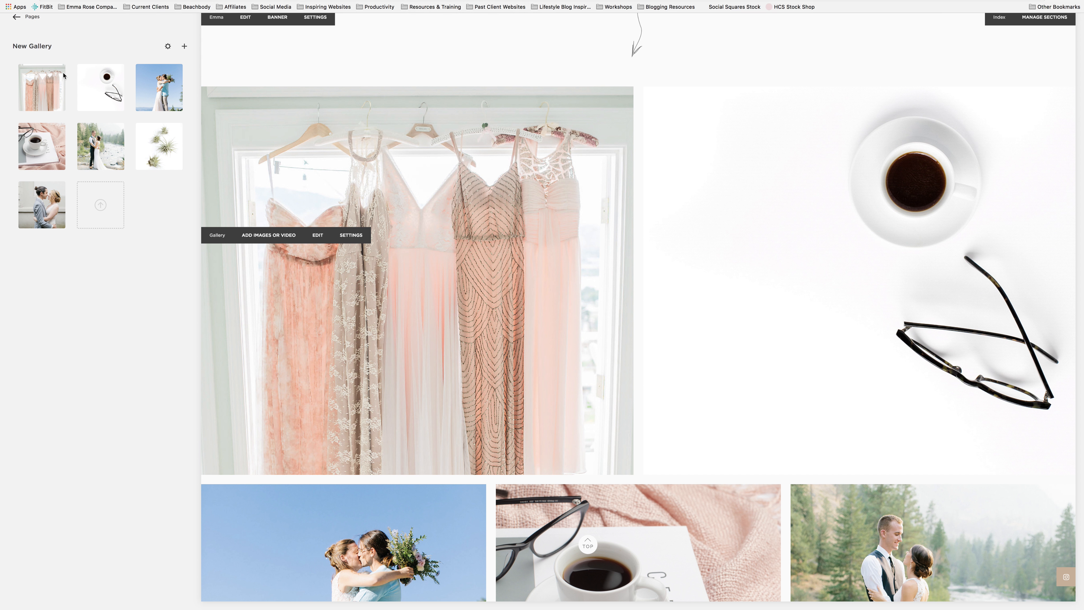
{"action": "mouse_move", "coordinate": [34, 62]}
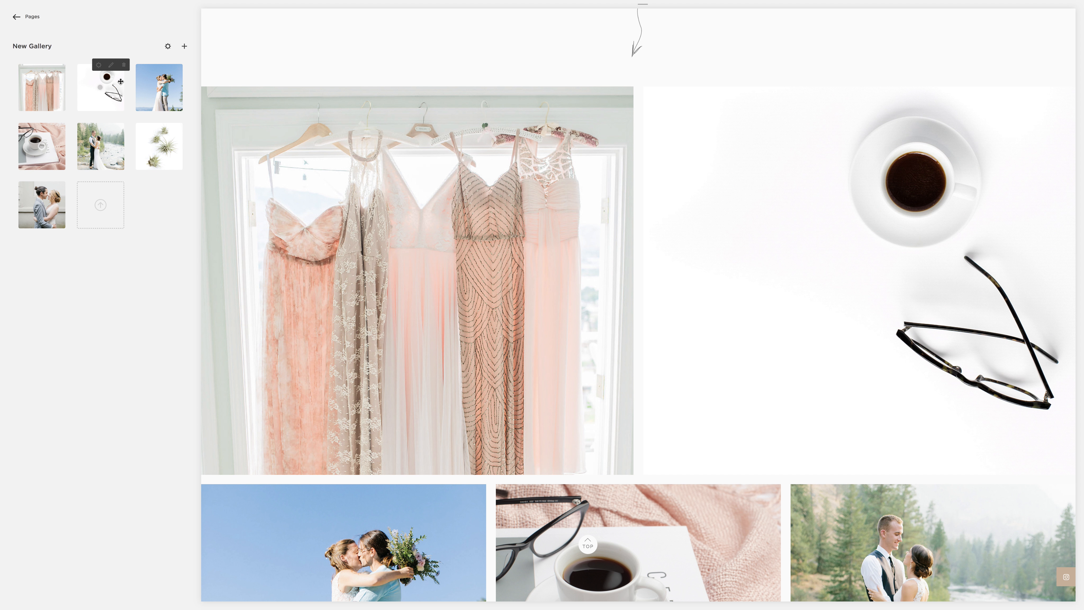
Step: Paste the copied review as the dresses image's description, title it with the client's first name in capitals, and save
{"action": "scroll", "coordinate": [738, 262], "scroll_direction": "down", "scroll_amount": 10}
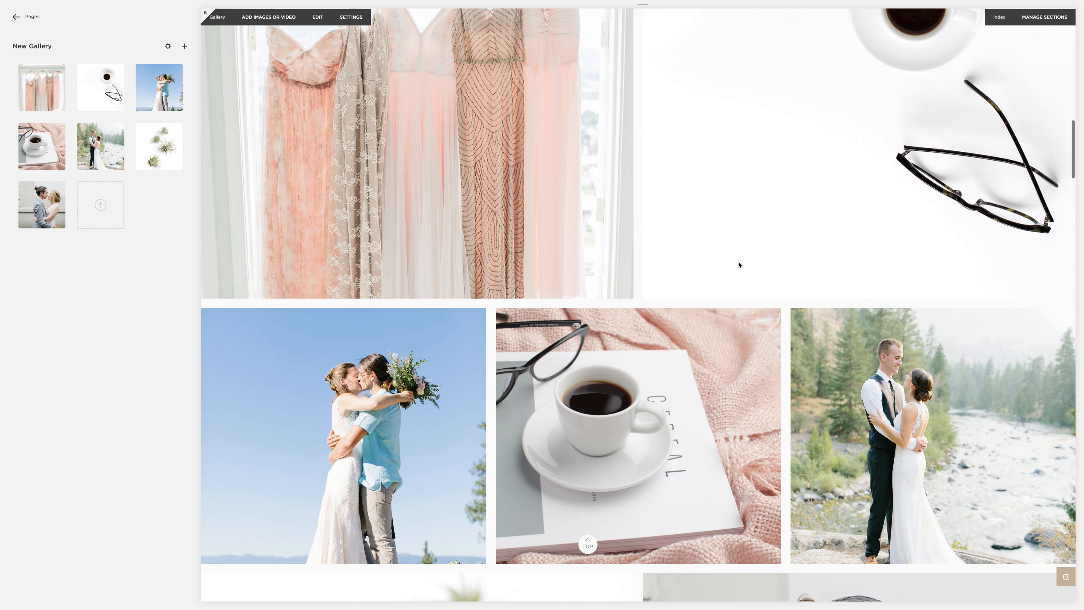
{"action": "scroll", "coordinate": [710, 282], "scroll_direction": "up", "scroll_amount": 7}
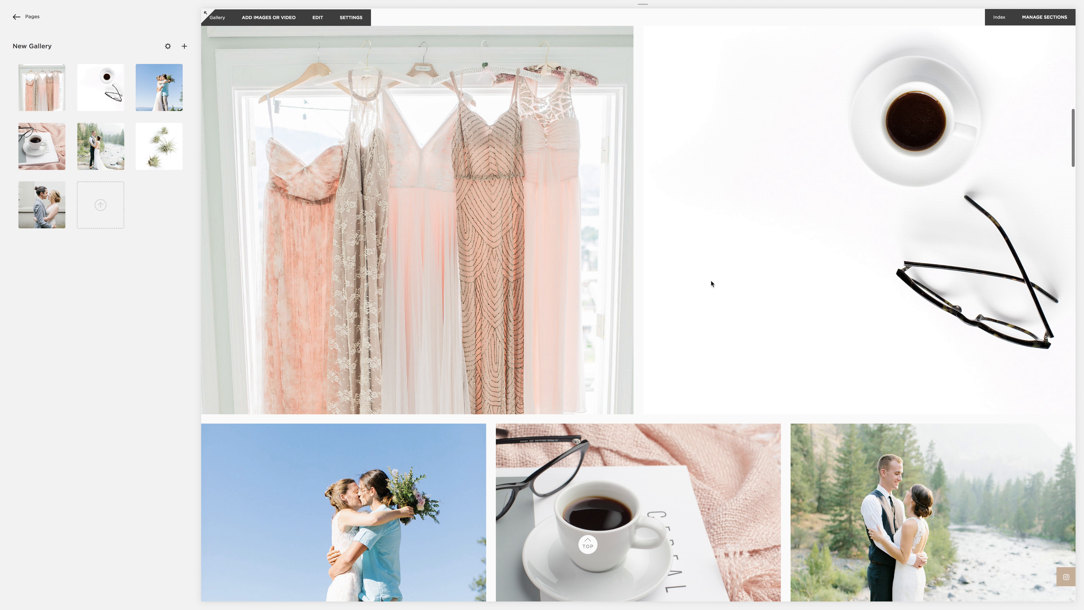
{"action": "scroll", "coordinate": [382, 193], "scroll_direction": "up", "scroll_amount": 2}
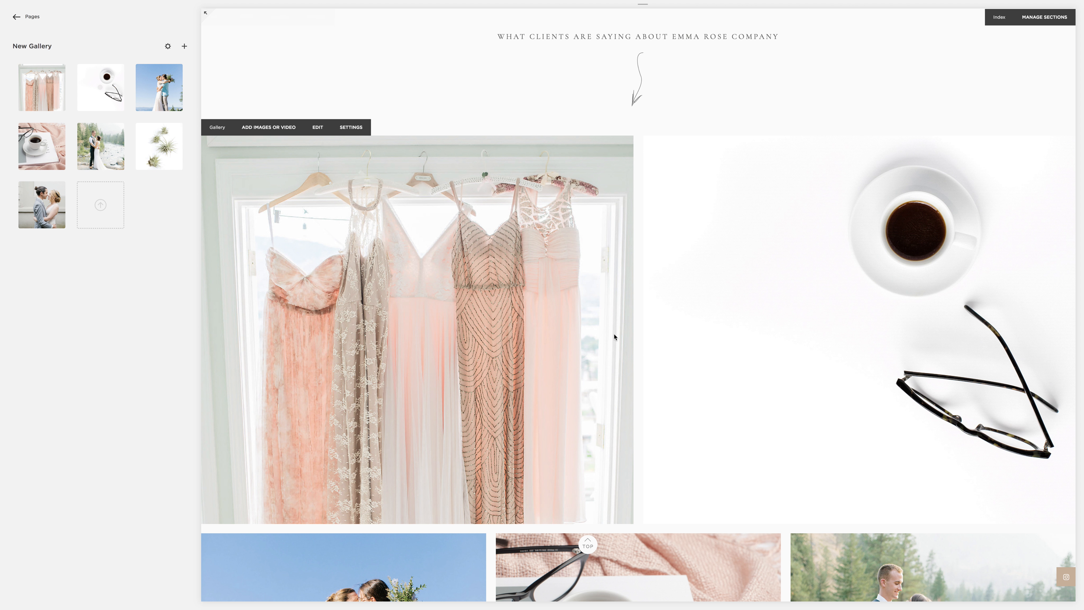
{"action": "scroll", "coordinate": [614, 336], "scroll_direction": "down", "scroll_amount": 7}
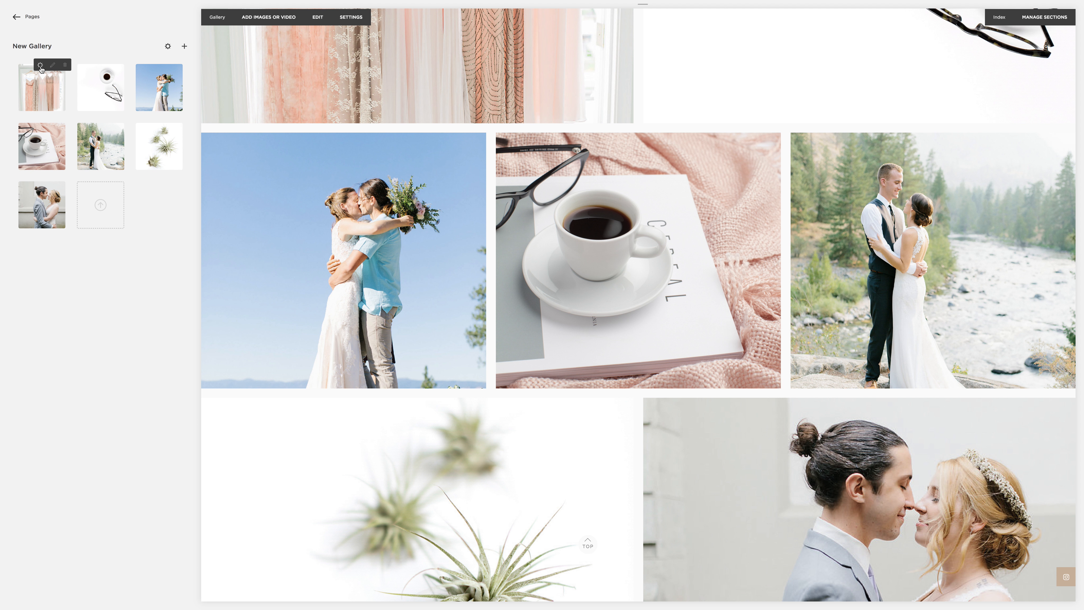
{"action": "left_click", "coordinate": [653, 198]}
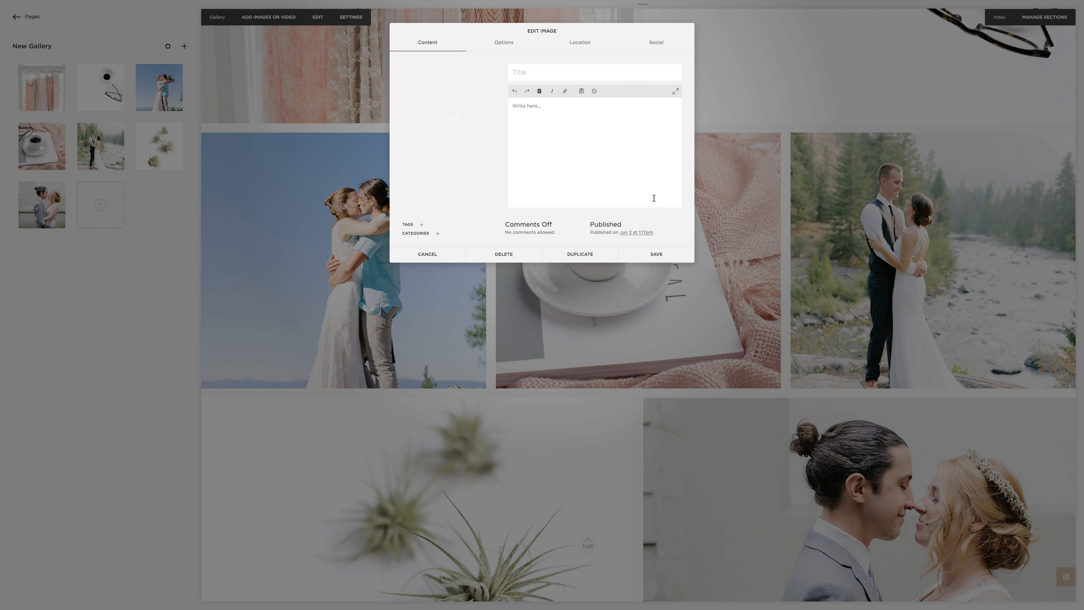
{"action": "left_click", "coordinate": [604, 181]}
{"action": "key", "text": "ctrl+v"}
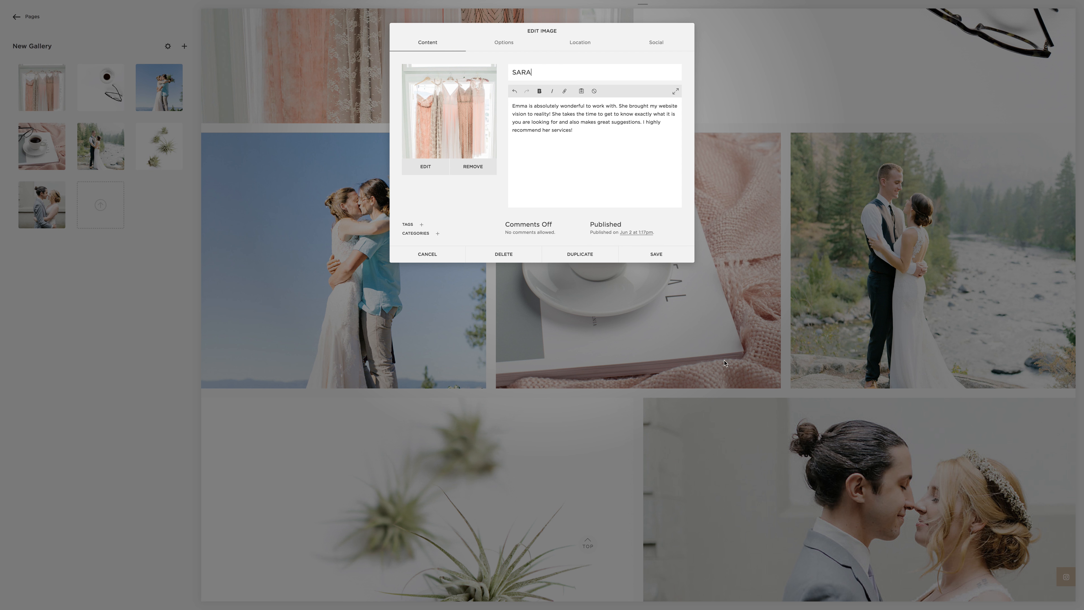
{"action": "left_click", "coordinate": [648, 253]}
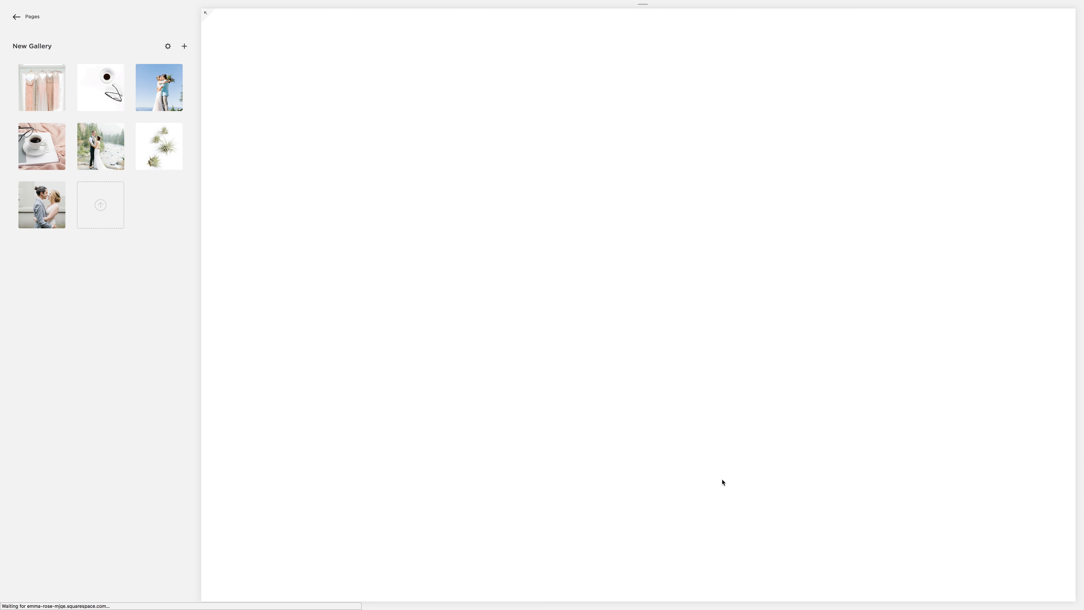
{"action": "scroll", "coordinate": [682, 301], "scroll_direction": "down", "scroll_amount": 20}
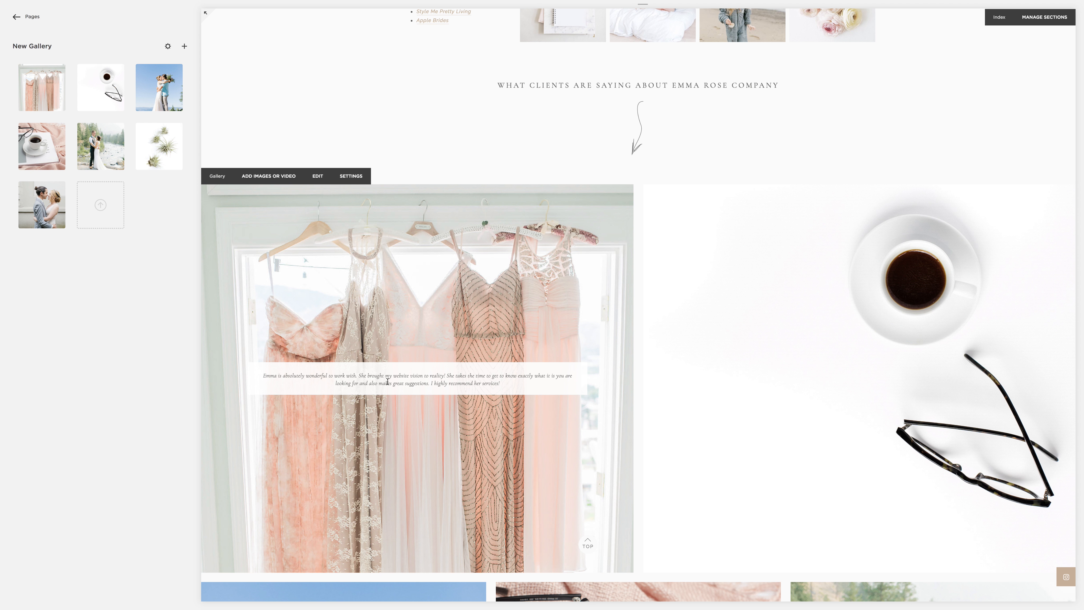
Step: Copy the Google review starting "I needed an easy to navigate website" and return to the gallery
{"action": "mouse_move", "coordinate": [216, 9]}
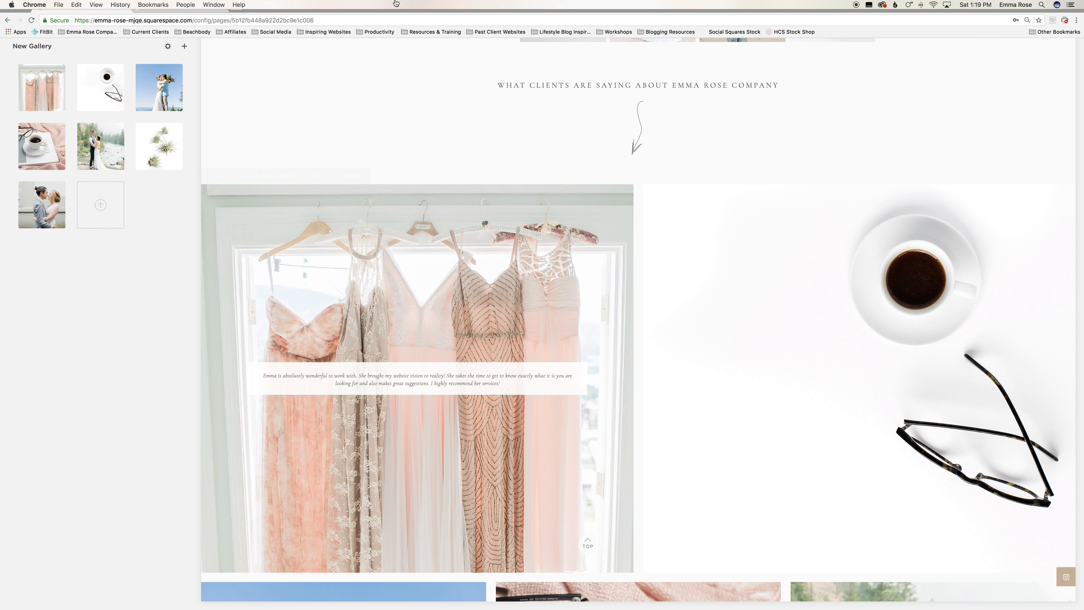
{"action": "left_click", "coordinate": [177, 19]}
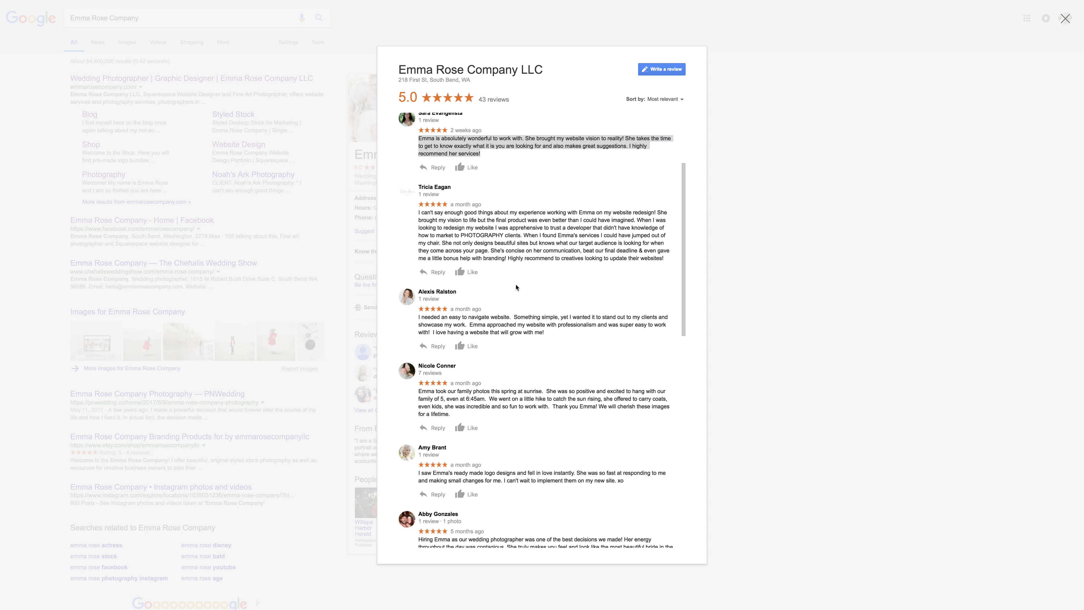
{"action": "left_click_drag", "start_coordinate": [418, 315], "coordinate": [561, 331]}
{"action": "key", "text": "ctrl+c"}
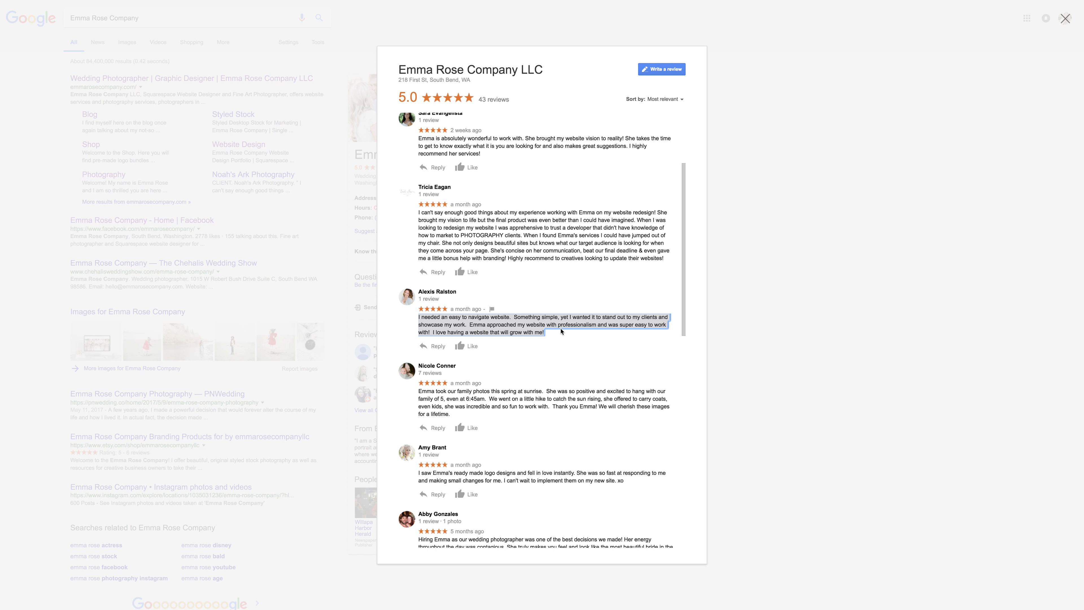
{"action": "mouse_move", "coordinate": [2, 3]}
{"action": "left_click", "coordinate": [58, 22]}
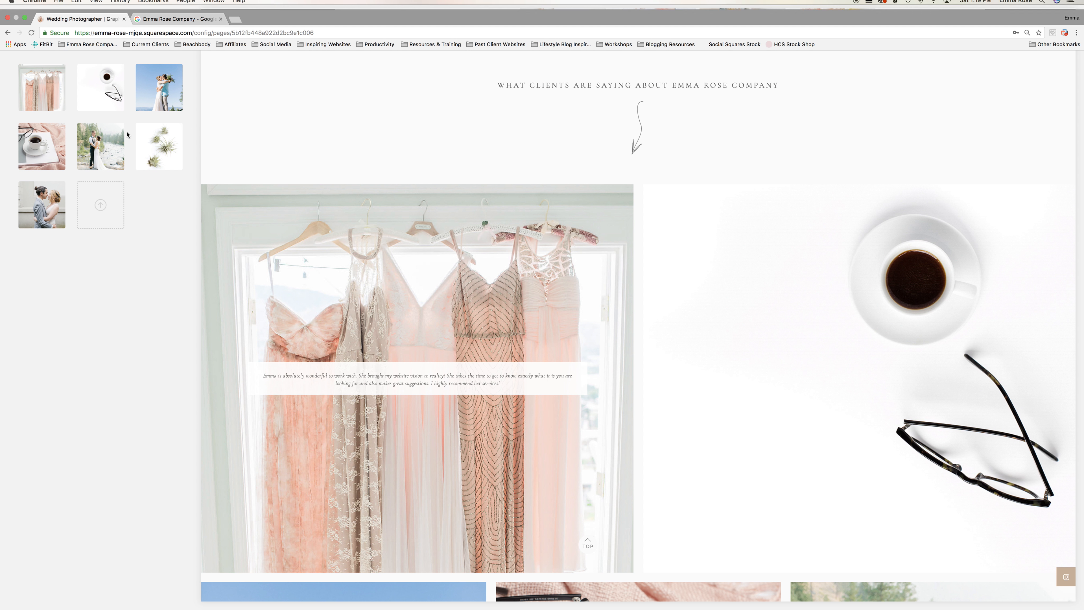
Step: Add the navigation review as the description of the white coffee-and-glasses image, title it with the client's first name, and save
{"action": "left_click", "coordinate": [572, 233]}
{"action": "left_click", "coordinate": [559, 148]}
{"action": "key", "text": "ctrl+v"}
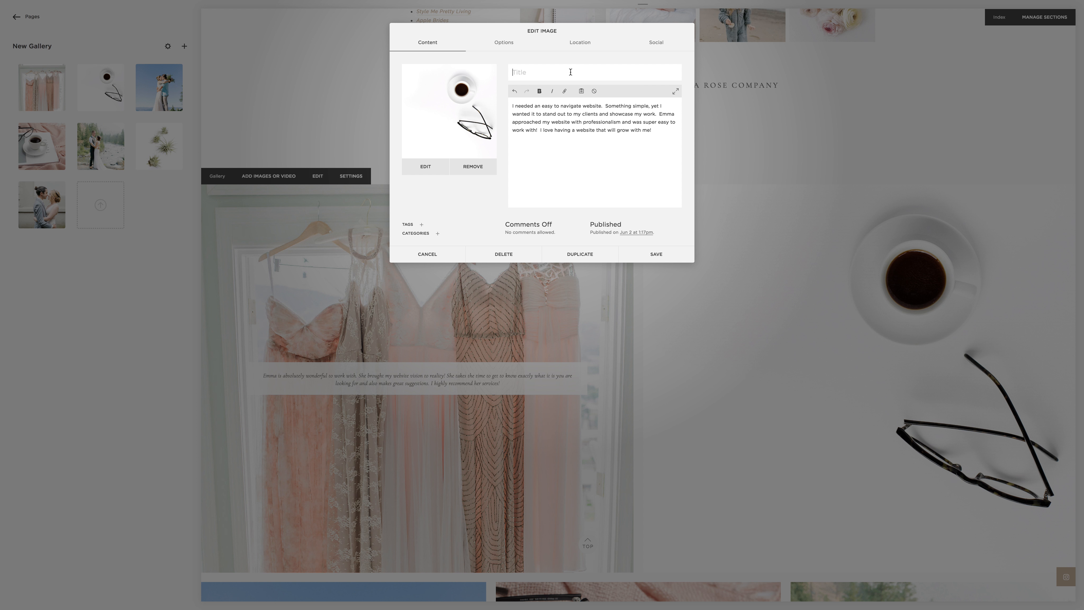
{"action": "left_click", "coordinate": [570, 72]}
{"action": "type", "text": "ALEXIS"}
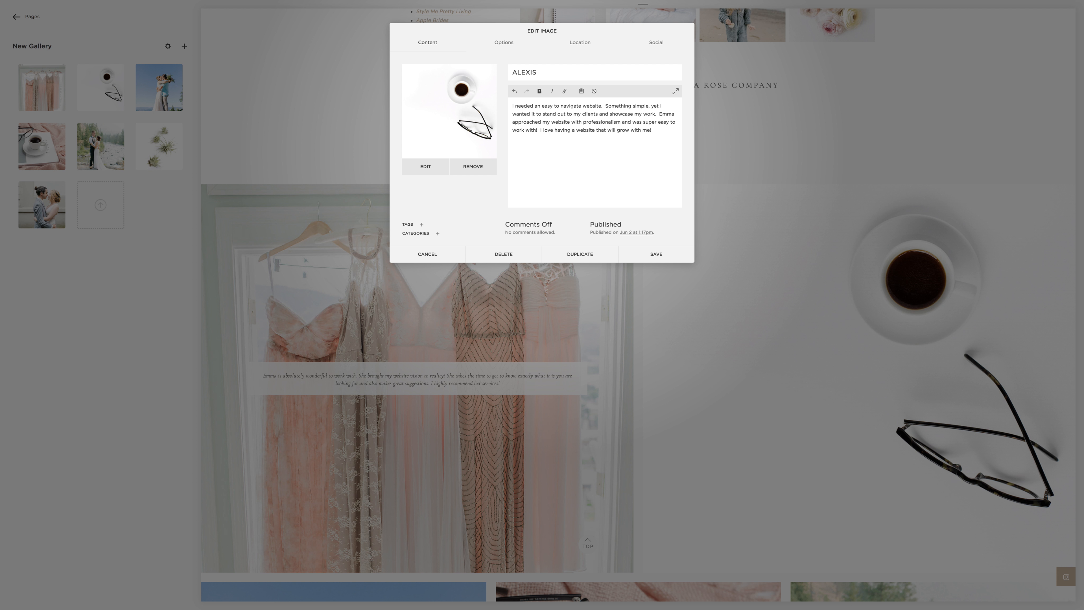
{"action": "left_click", "coordinate": [651, 252]}
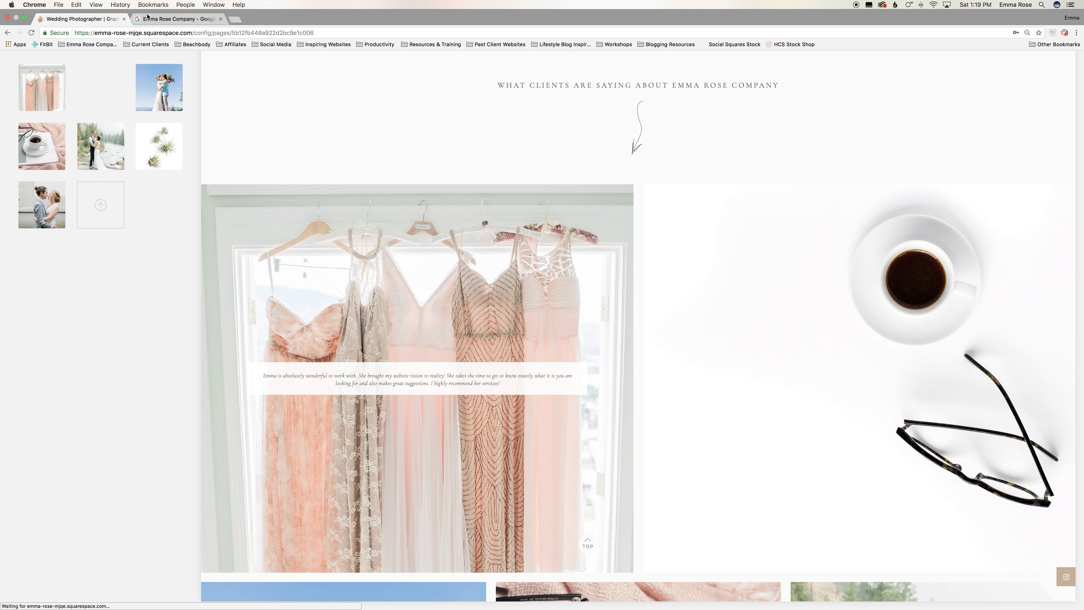
Step: Expand and copy the full Google review about the wedding photographer being "one of the best decisions we made" and return to the gallery
{"action": "left_click", "coordinate": [152, 19]}
{"action": "scroll", "coordinate": [502, 343], "scroll_direction": "down", "scroll_amount": 5}
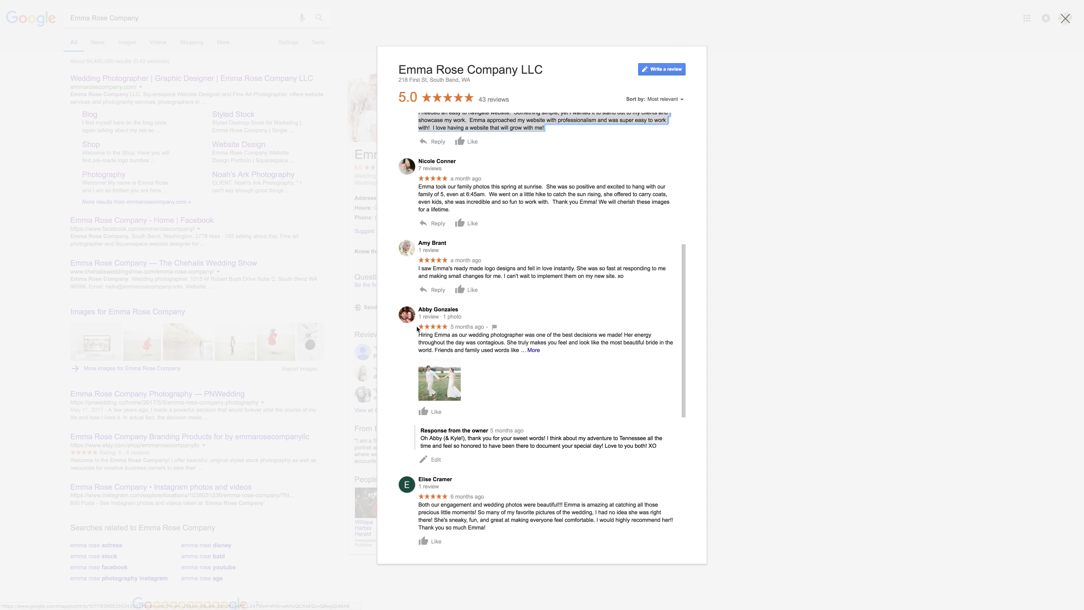
{"action": "left_click", "coordinate": [534, 349]}
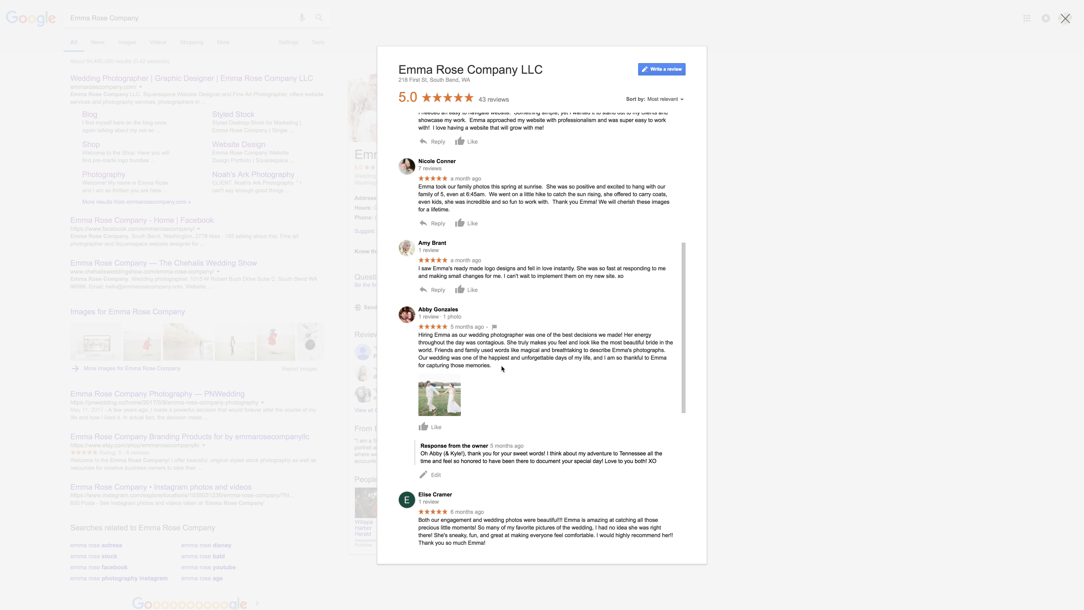
{"action": "left_click_drag", "start_coordinate": [492, 366], "coordinate": [417, 337]}
{"action": "key", "text": "super+c"}
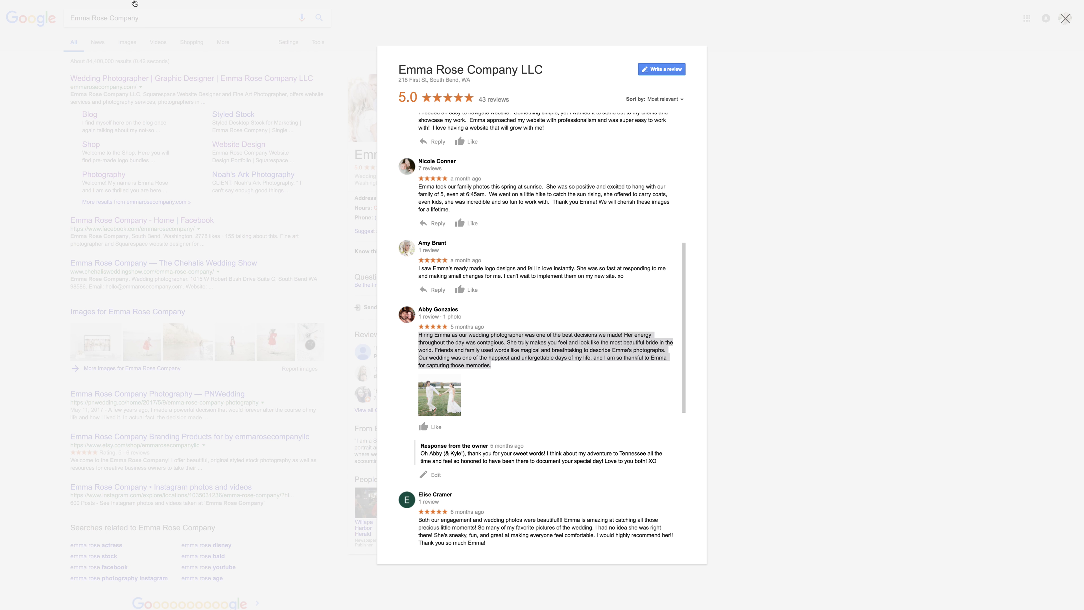
{"action": "left_click", "coordinate": [83, 21]}
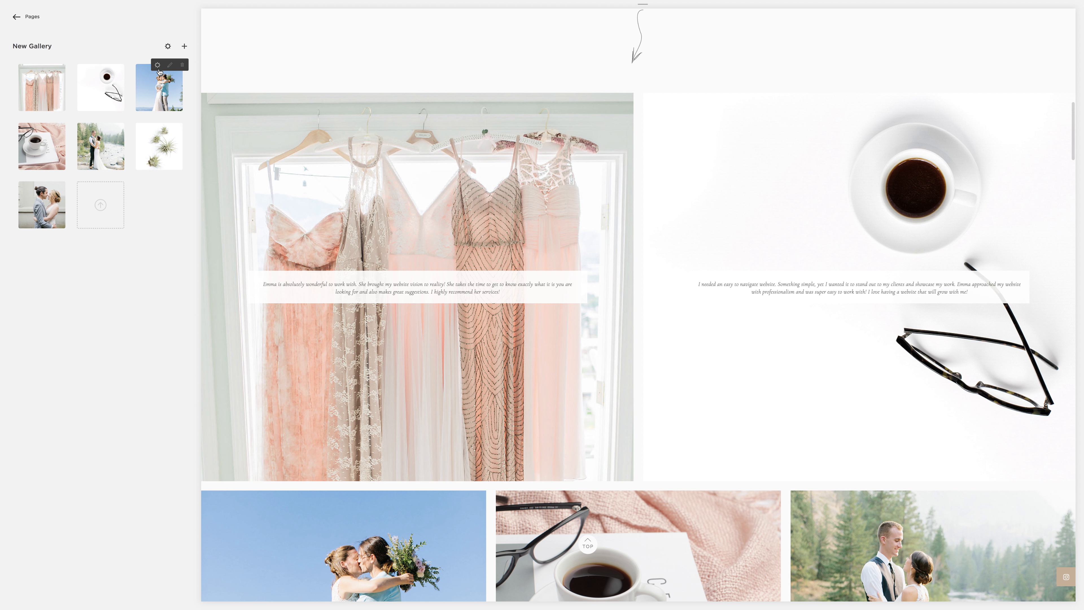
Step: Paste the wedding review into the blue-sky couple image's description, enter a client's first name as title, and save
{"action": "left_click", "coordinate": [158, 68]}
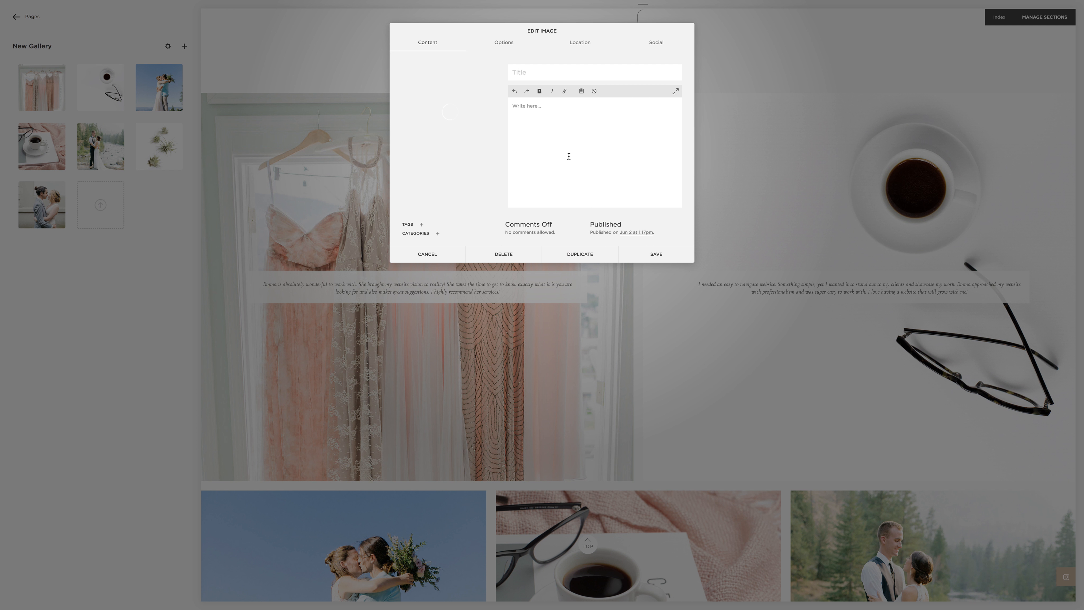
{"action": "left_click", "coordinate": [575, 183]}
{"action": "key", "text": "super+v"}
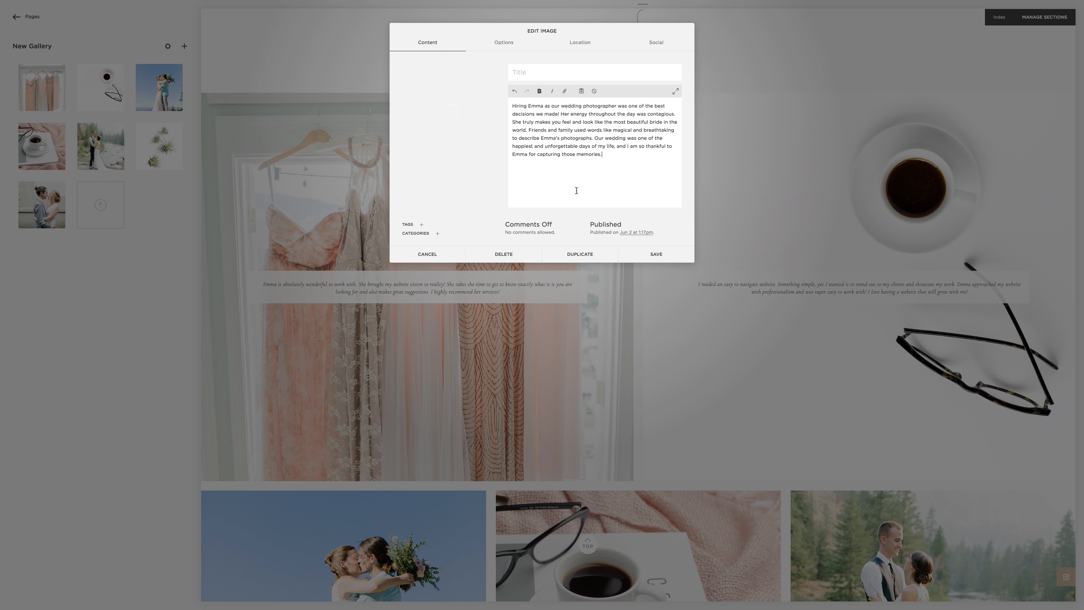
{"action": "left_click", "coordinate": [656, 254]}
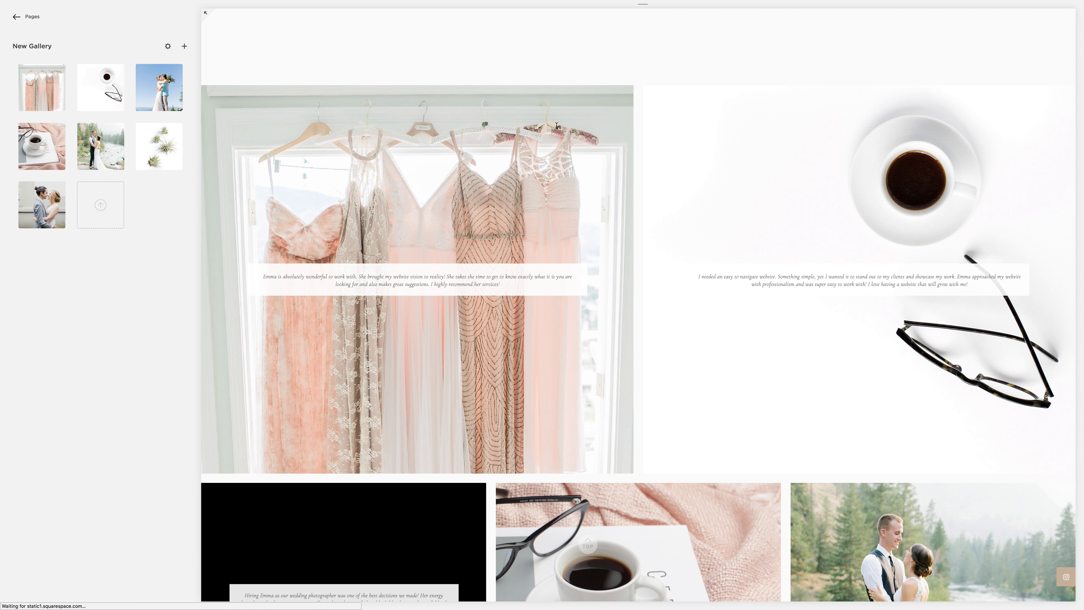
{"action": "left_click", "coordinate": [158, 79]}
{"action": "left_click", "coordinate": [538, 71]}
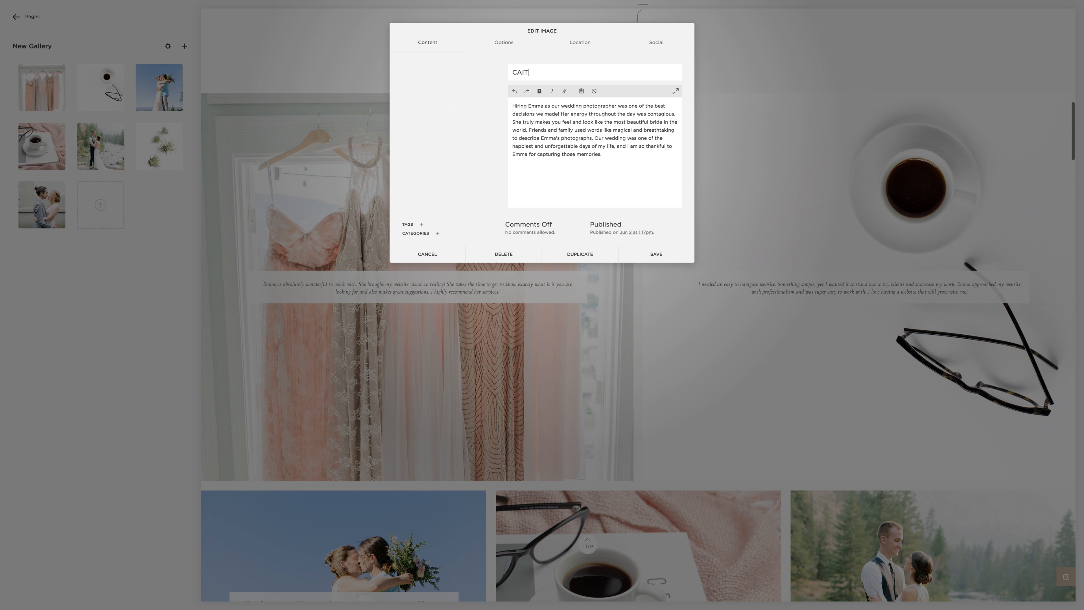
{"action": "left_click", "coordinate": [642, 253]}
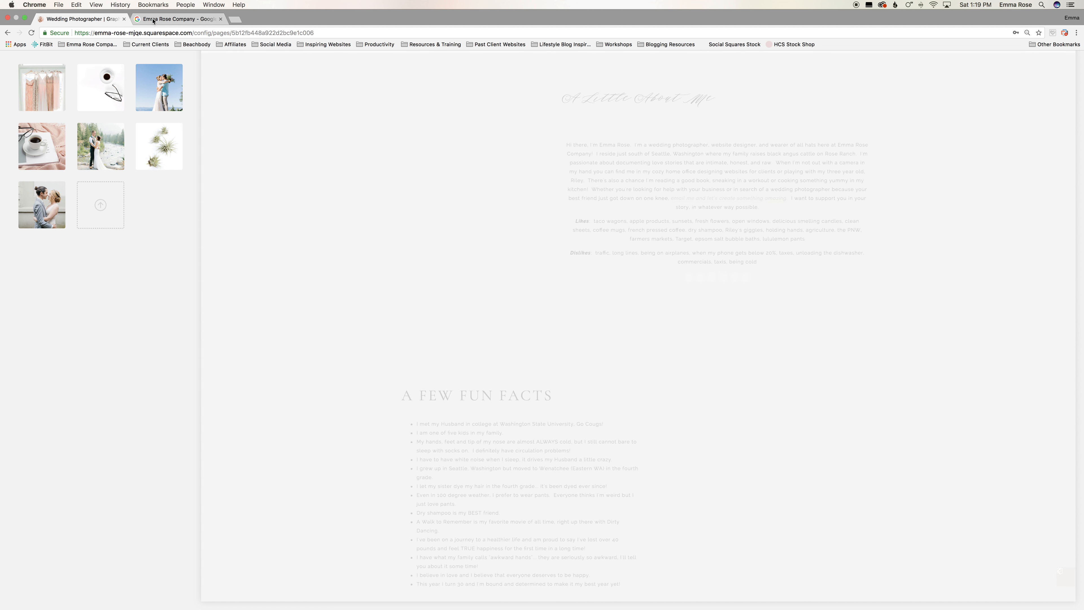
Step: In the Google reviews tab, expand and copy the full review containing "would be 10 stars if that was an option"
{"action": "left_click", "coordinate": [153, 19]}
{"action": "scroll", "coordinate": [495, 326], "scroll_direction": "down", "scroll_amount": 10}
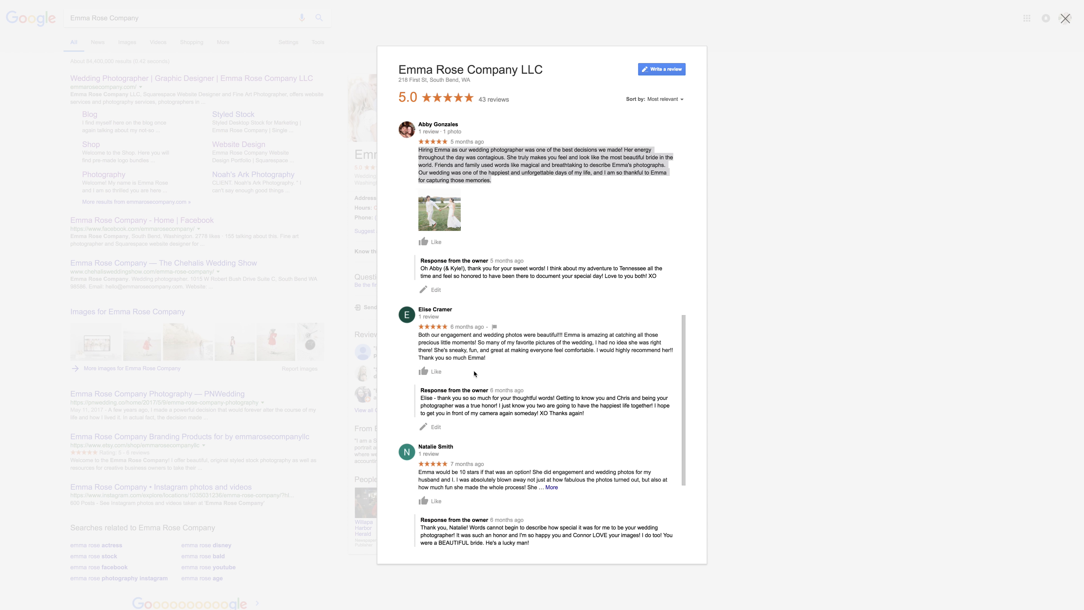
{"action": "left_click", "coordinate": [551, 329]}
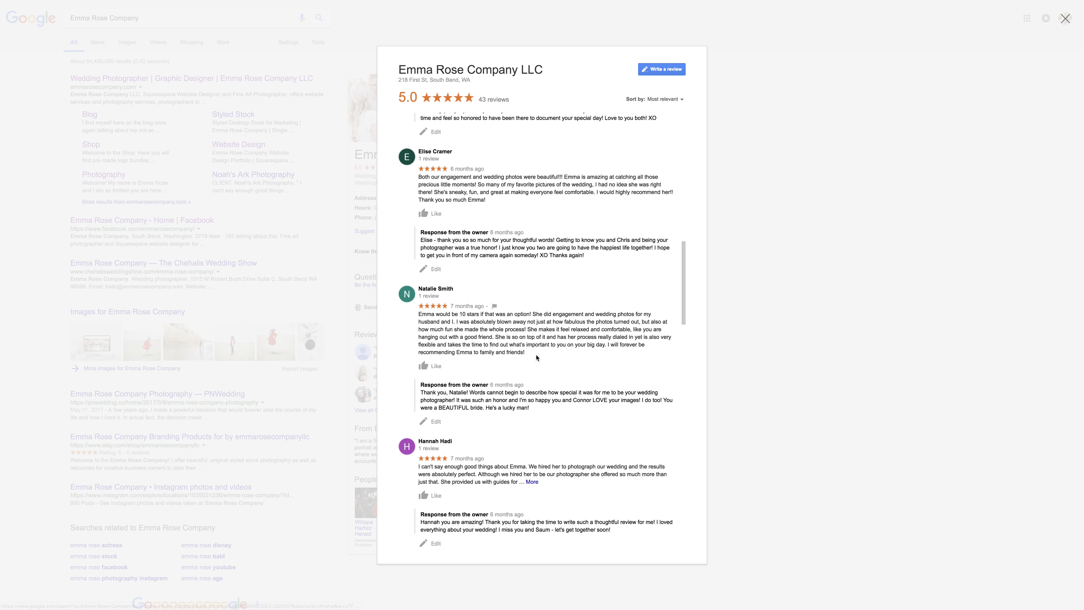
{"action": "left_click_drag", "start_coordinate": [525, 353], "coordinate": [405, 315]}
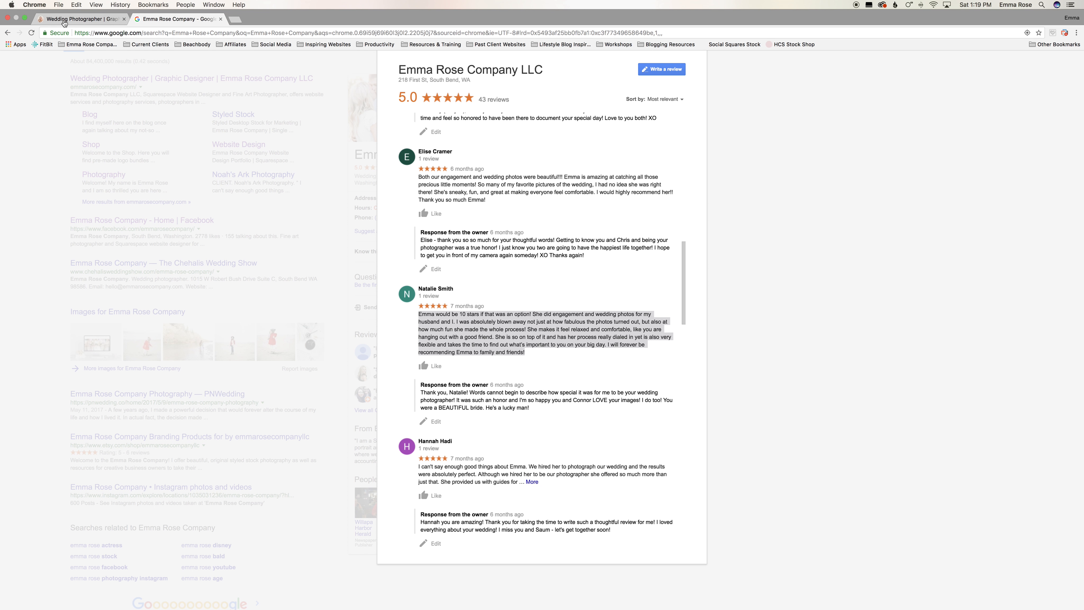
Step: Back in the gallery, paste the "10 stars" review into the pink-blanket coffee image's description, title it with the client's first name, and save
{"action": "left_click", "coordinate": [63, 20]}
{"action": "left_click", "coordinate": [40, 123]}
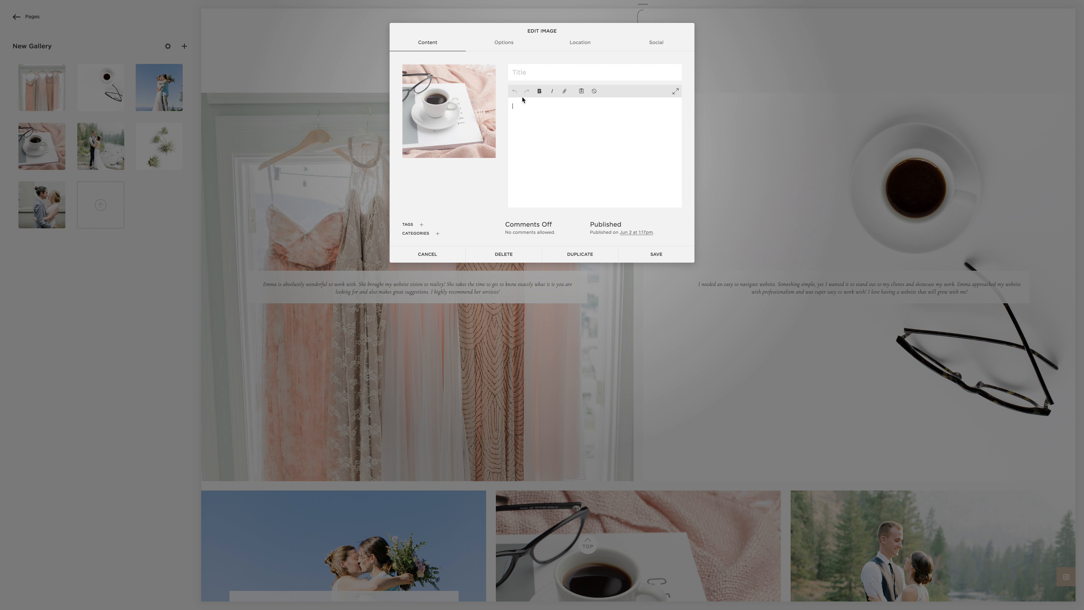
{"action": "left_click", "coordinate": [519, 74]}
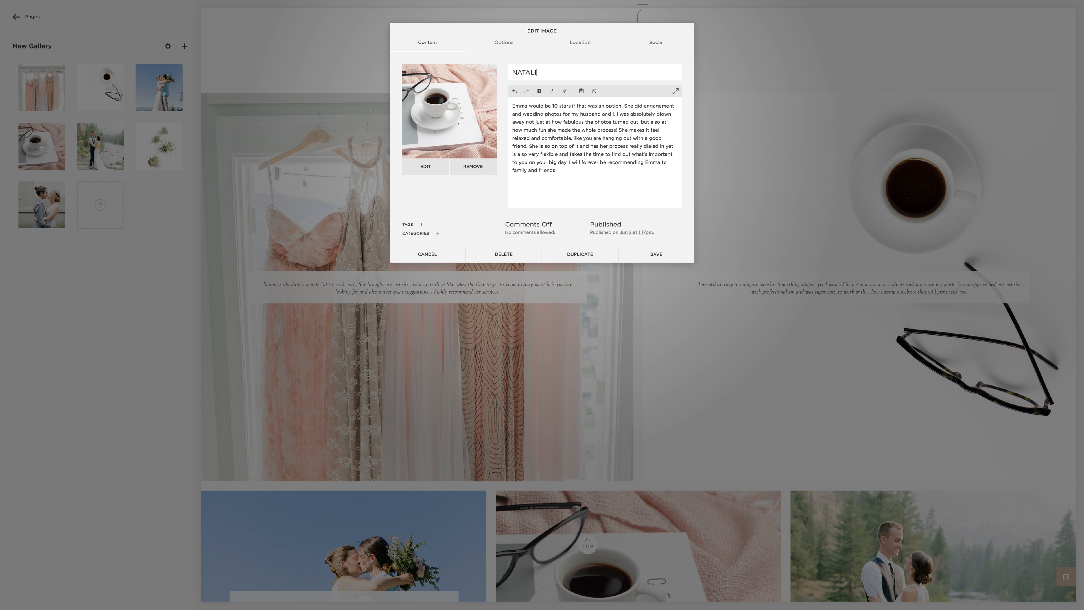
{"action": "left_click", "coordinate": [634, 255]}
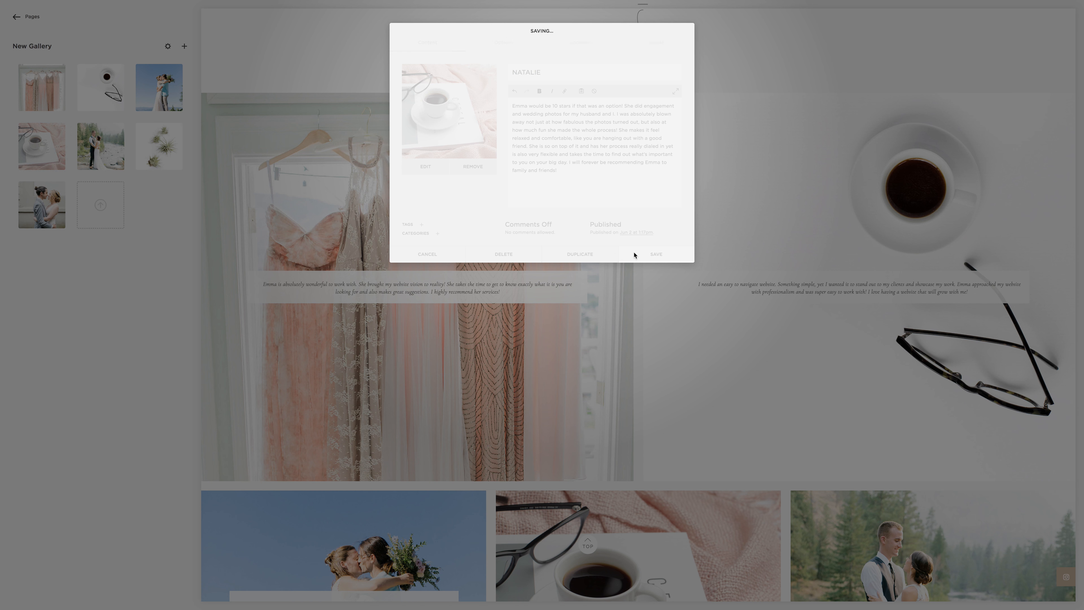
{"action": "mouse_move", "coordinate": [53, 78]}
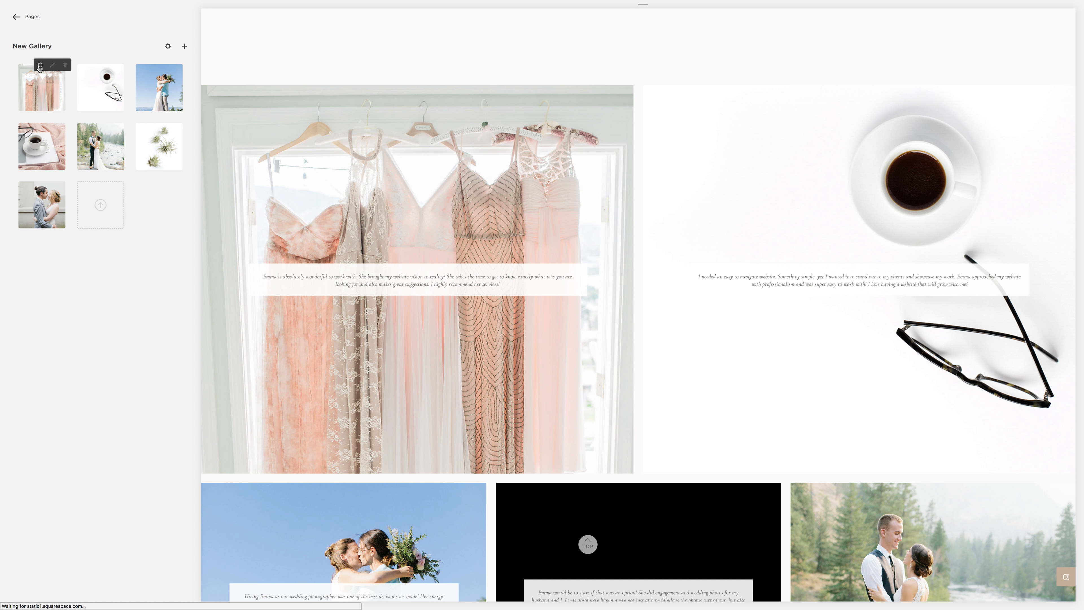
{"action": "left_click", "coordinate": [40, 64]}
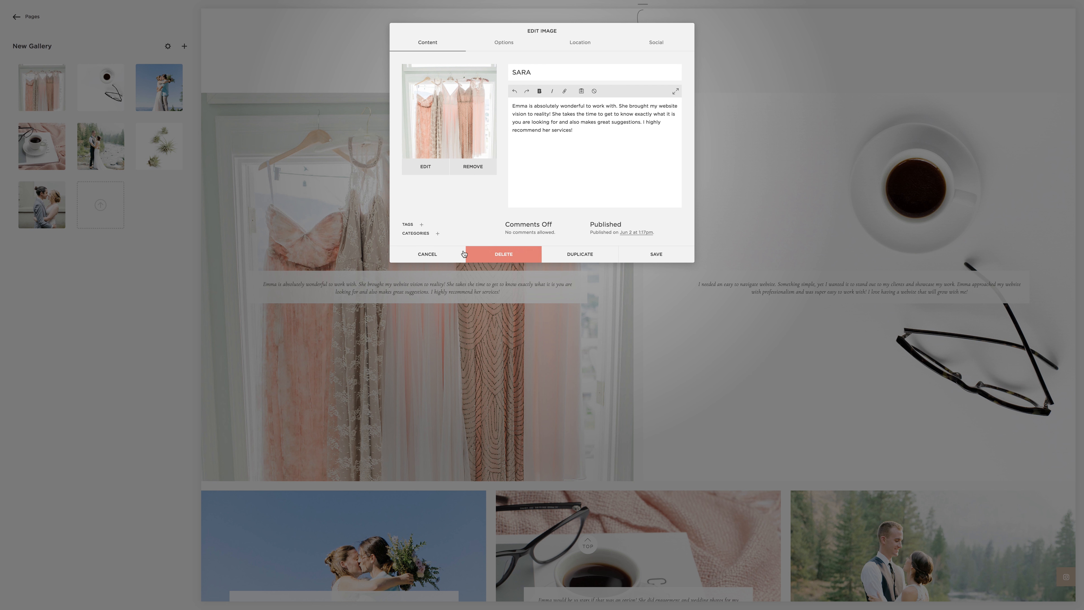
{"action": "left_click", "coordinate": [427, 253]}
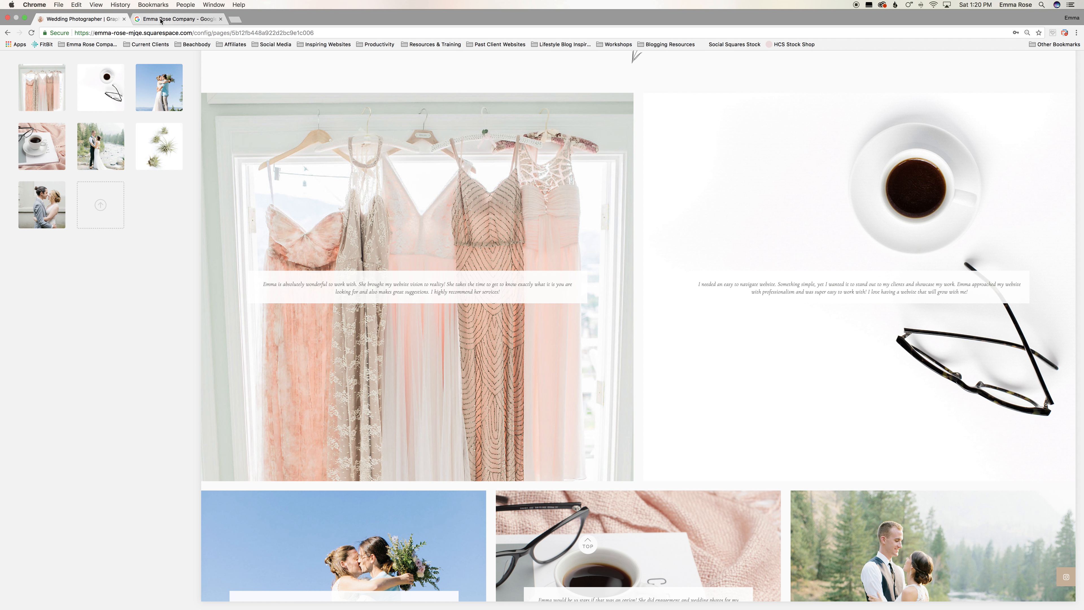
Step: Copy the Google review beginning "Both our engagement and wedding photos were beautiful" and return to the gallery
{"action": "left_click", "coordinate": [179, 19]}
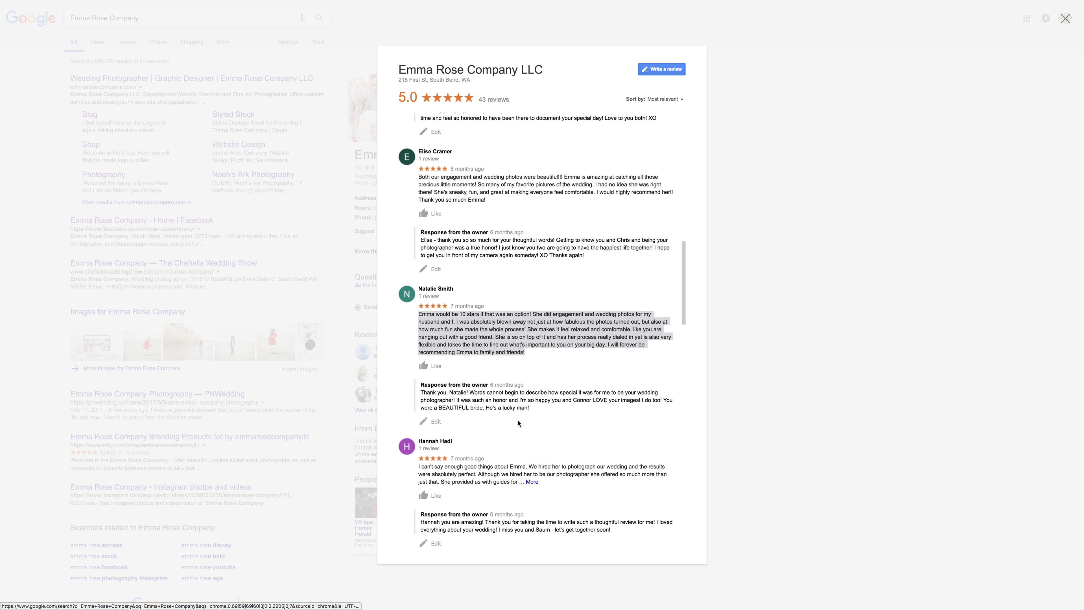
{"action": "scroll", "coordinate": [490, 235], "scroll_direction": "up", "scroll_amount": 1}
{"action": "left_click", "coordinate": [490, 235]}
{"action": "left_click_drag", "start_coordinate": [490, 233], "coordinate": [417, 208]}
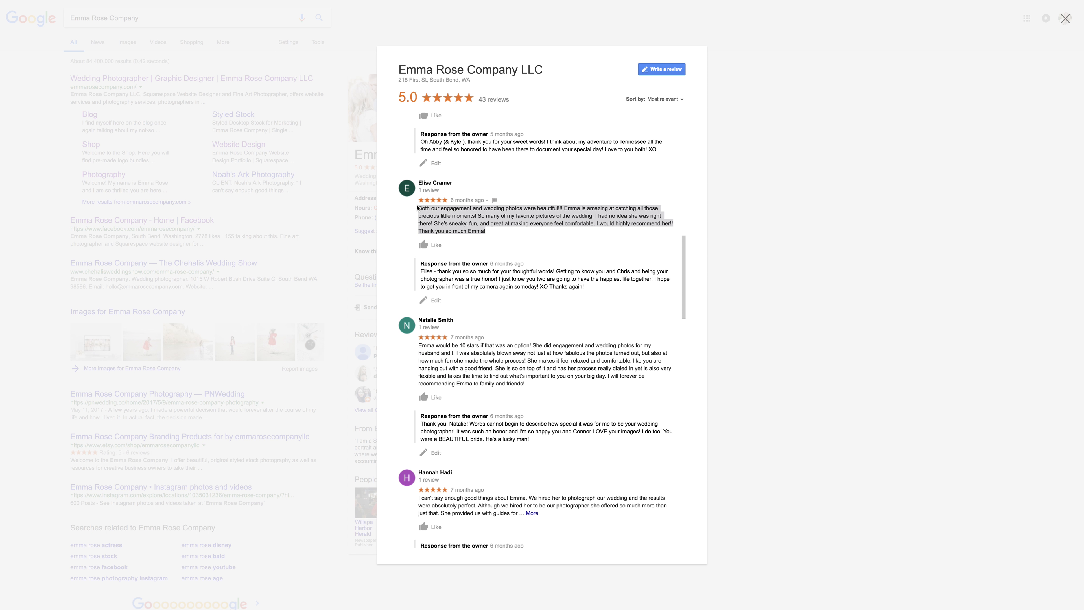
{"action": "scroll", "coordinate": [417, 208], "scroll_direction": "down", "scroll_amount": 1}
{"action": "mouse_move", "coordinate": [121, 1]}
{"action": "left_click", "coordinate": [83, 19]}
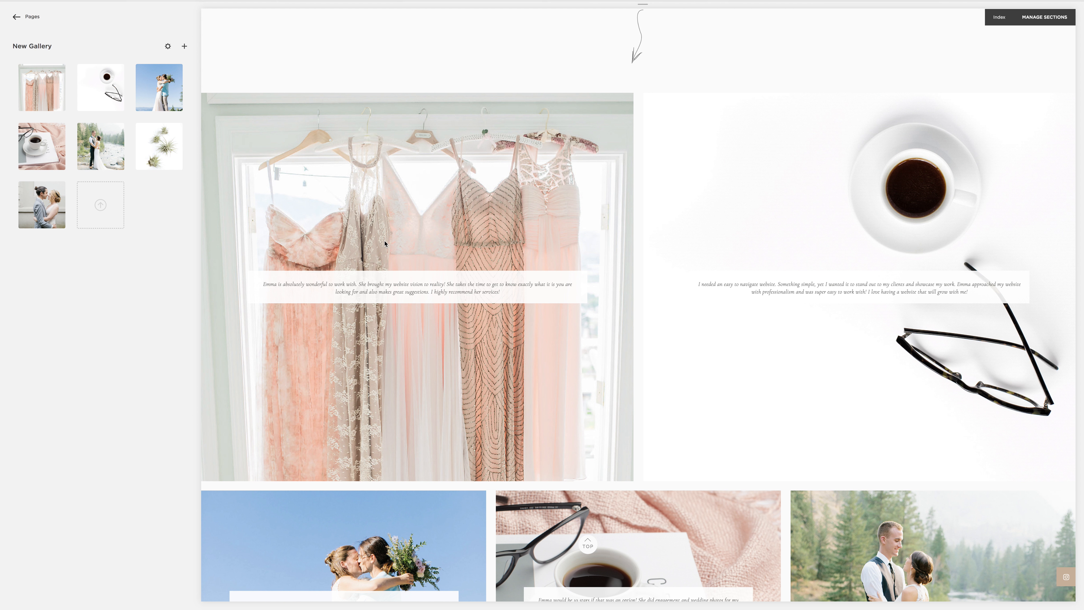
Step: Paste the engagement and wedding photos review as the description of the air plants image and save
{"action": "mouse_move", "coordinate": [102, 124]}
{"action": "mouse_move", "coordinate": [157, 128]}
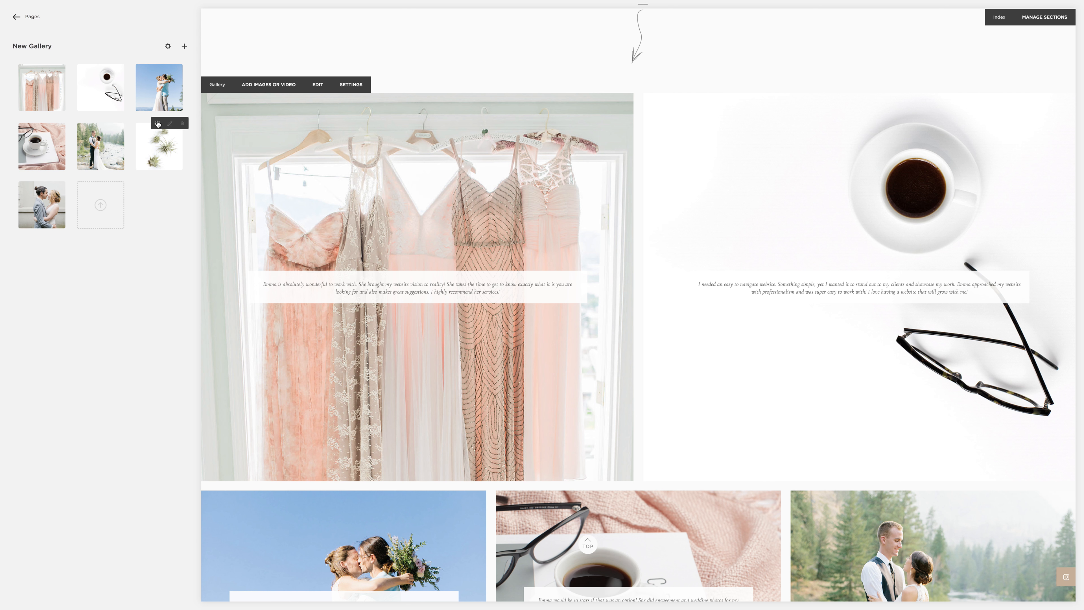
{"action": "left_click", "coordinate": [157, 125]}
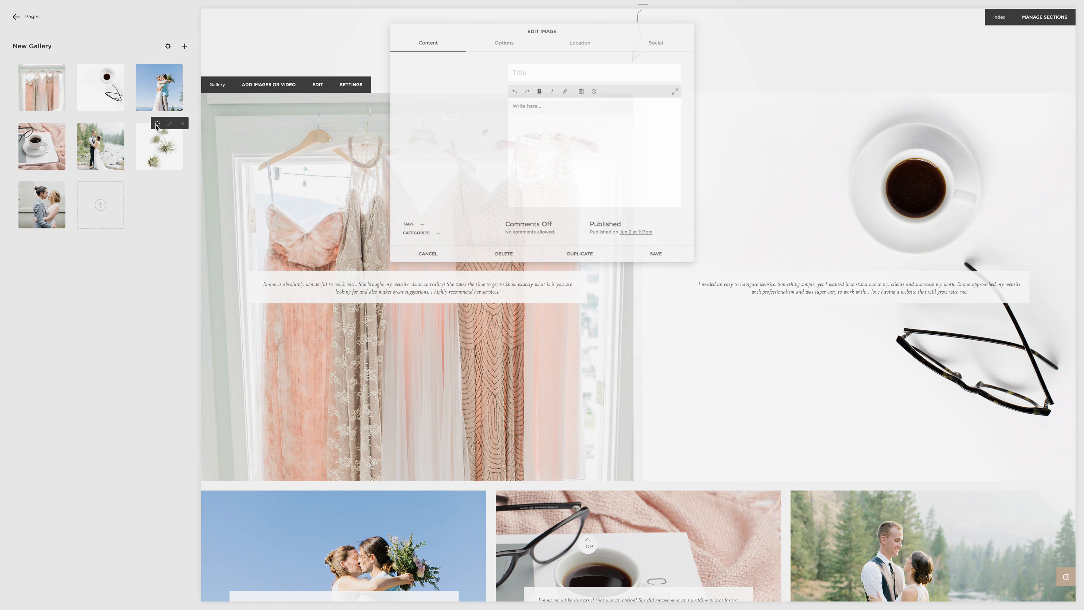
{"action": "left_click", "coordinate": [545, 112]}
{"action": "key", "text": "ctrl+v"}
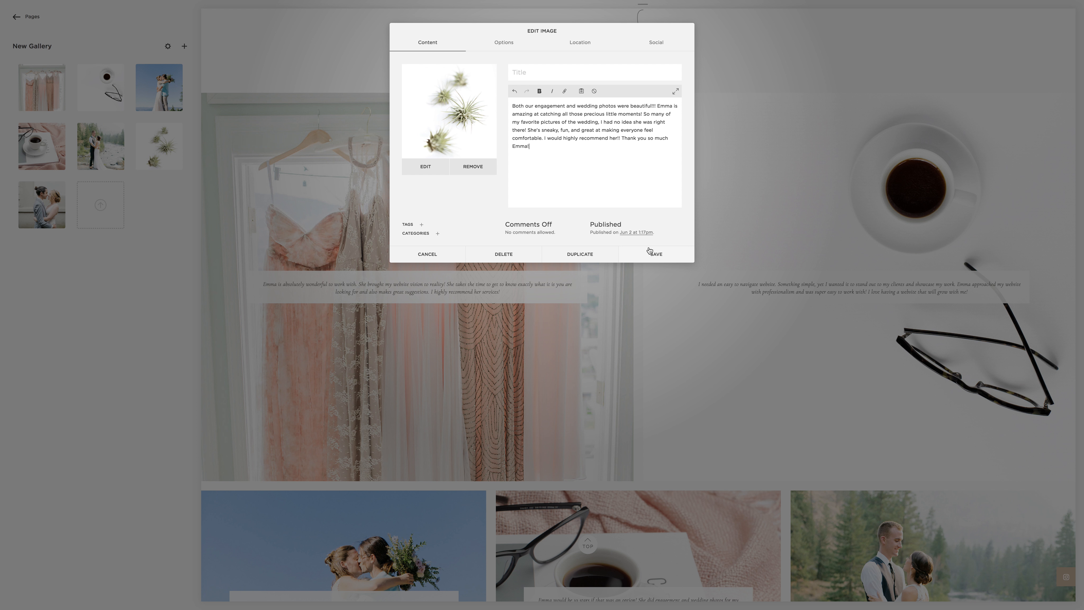
{"action": "left_click", "coordinate": [656, 253]}
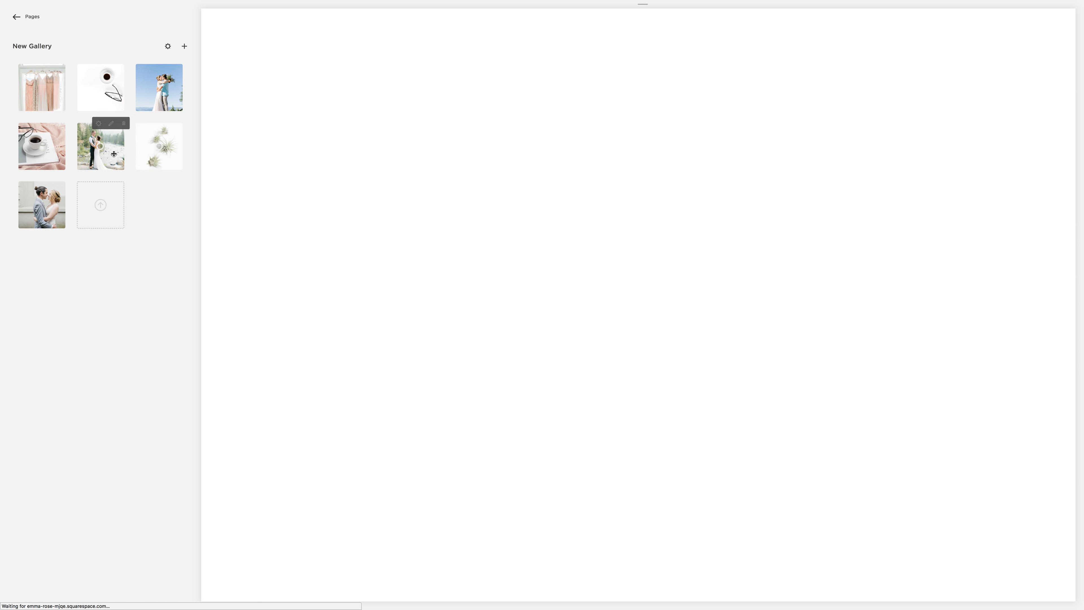
Step: Reorder the gallery so the air plants image comes before the couple-by-the-river image
{"action": "left_click_drag", "start_coordinate": [113, 154], "coordinate": [158, 147]}
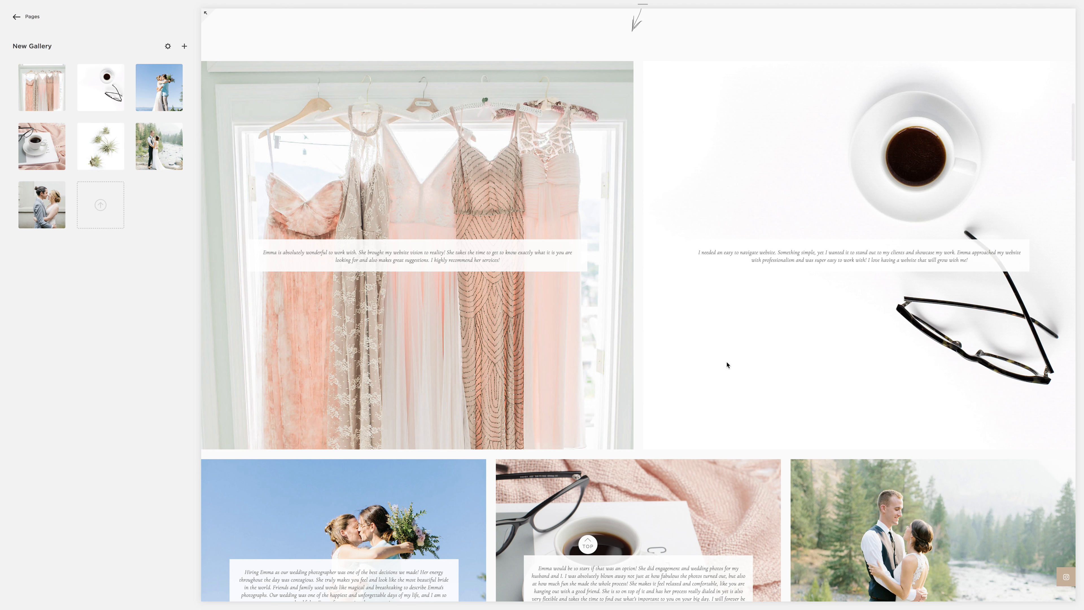
{"action": "scroll", "coordinate": [614, 252], "scroll_direction": "down", "scroll_amount": 6}
{"action": "scroll", "coordinate": [599, 232], "scroll_direction": "up", "scroll_amount": 5}
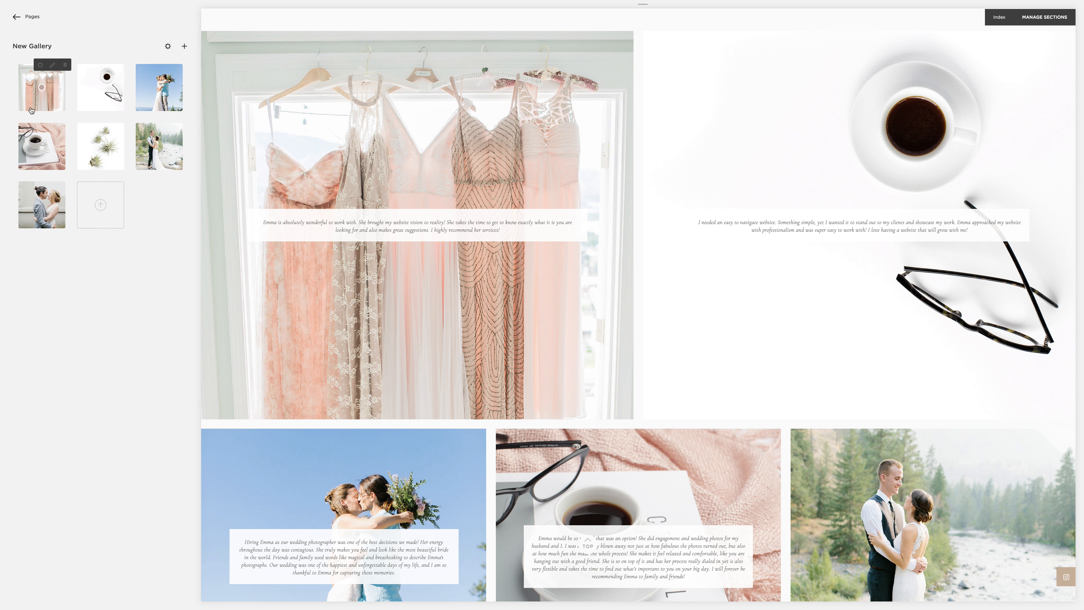
Step: Leave the gallery's page settings and open the site's style editor
{"action": "left_click", "coordinate": [41, 21]}
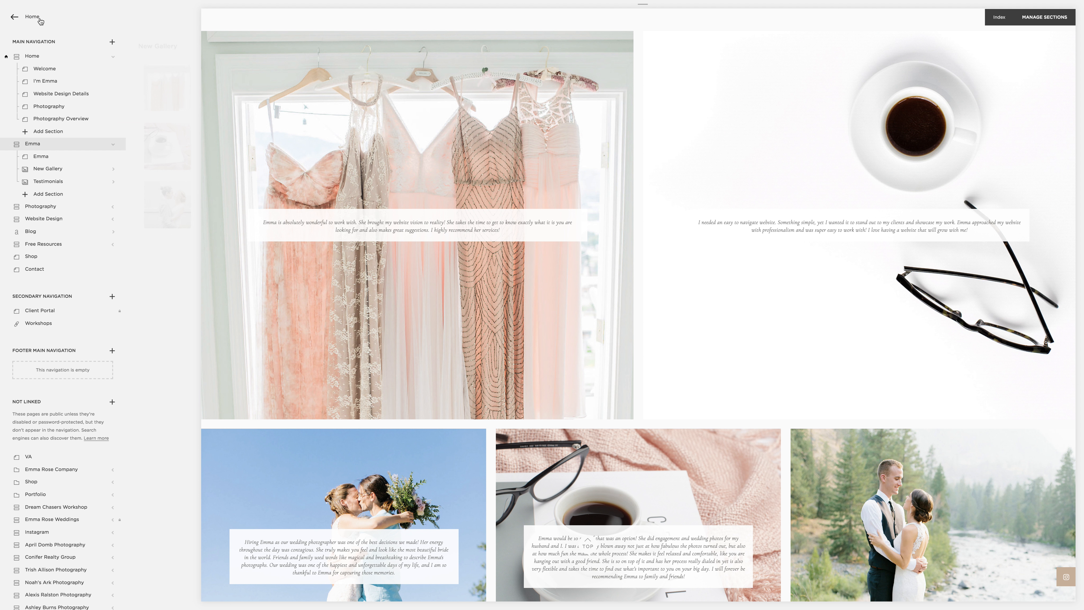
{"action": "left_click", "coordinate": [40, 21]}
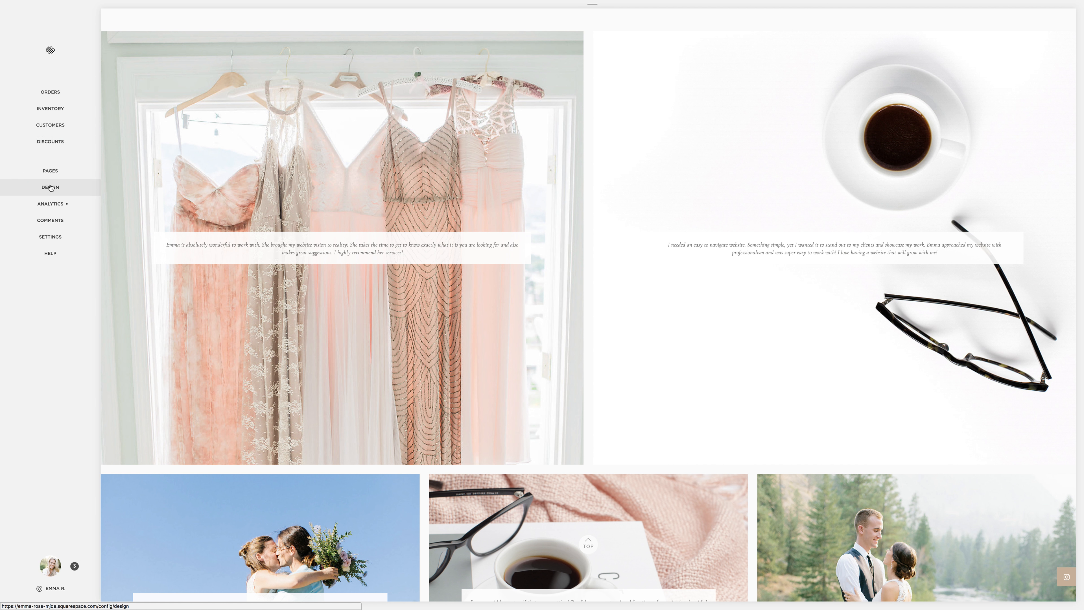
{"action": "left_click", "coordinate": [50, 187]}
{"action": "left_click", "coordinate": [21, 108]}
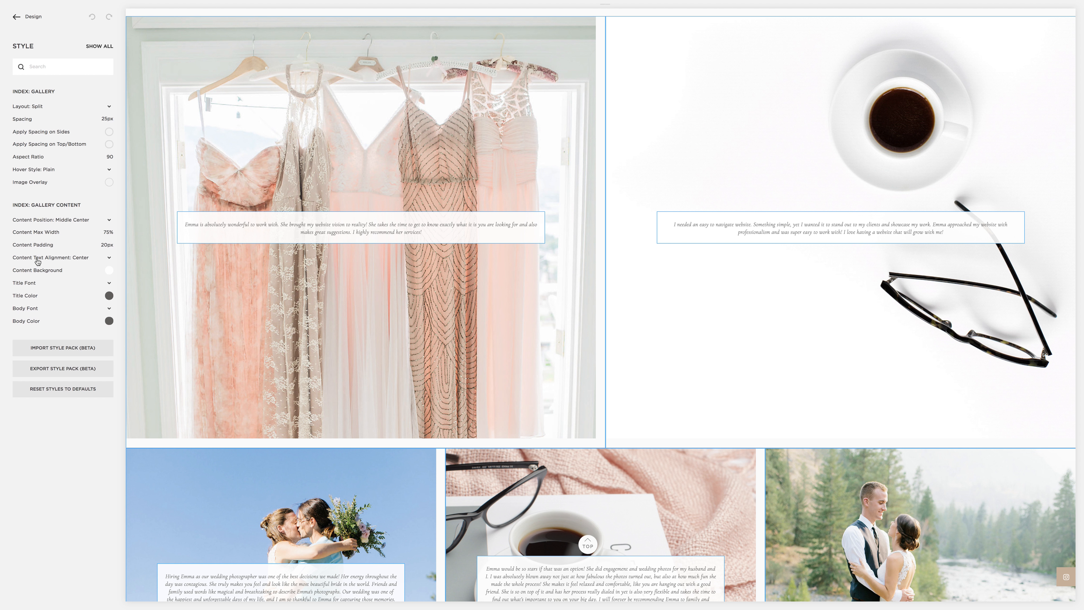
Step: Increase the gallery content's title font size so the client names show above the reviews
{"action": "left_click", "coordinate": [31, 310]}
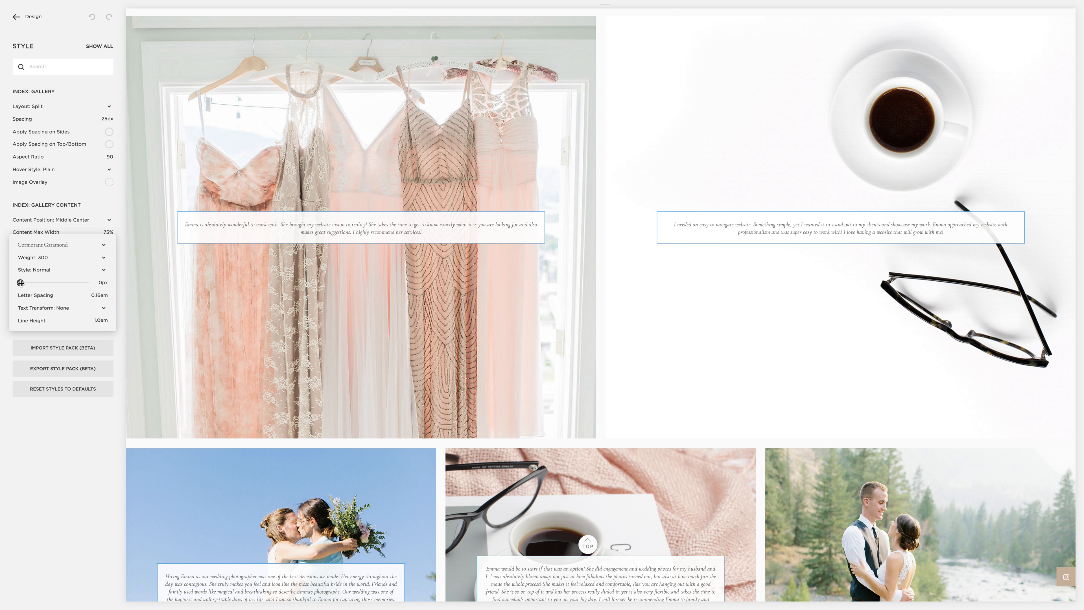
{"action": "left_click_drag", "start_coordinate": [25, 283], "coordinate": [34, 286]}
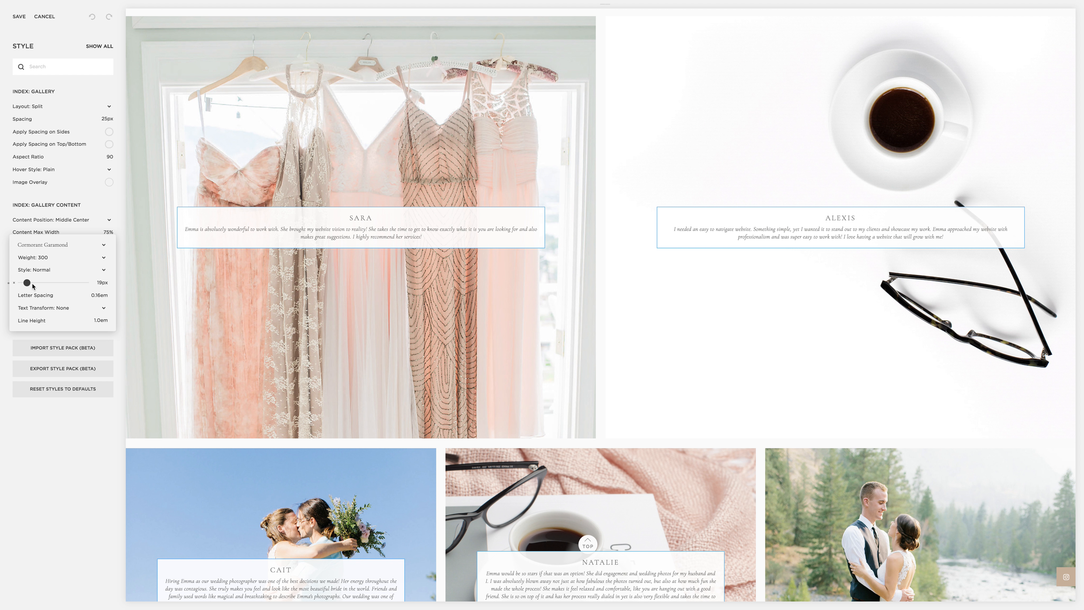
{"action": "left_click", "coordinate": [54, 420]}
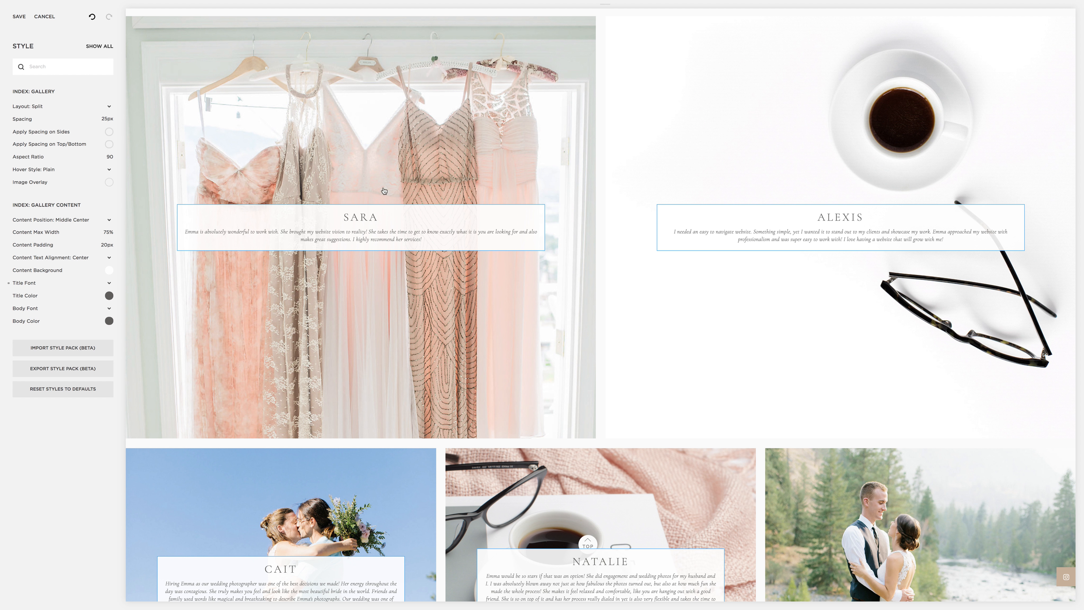
Step: Add a semi-transparent black image overlay to the gallery at hsla(0, 0%, 0%, 0.33)
{"action": "left_click", "coordinate": [109, 182]}
{"action": "left_click", "coordinate": [59, 220]}
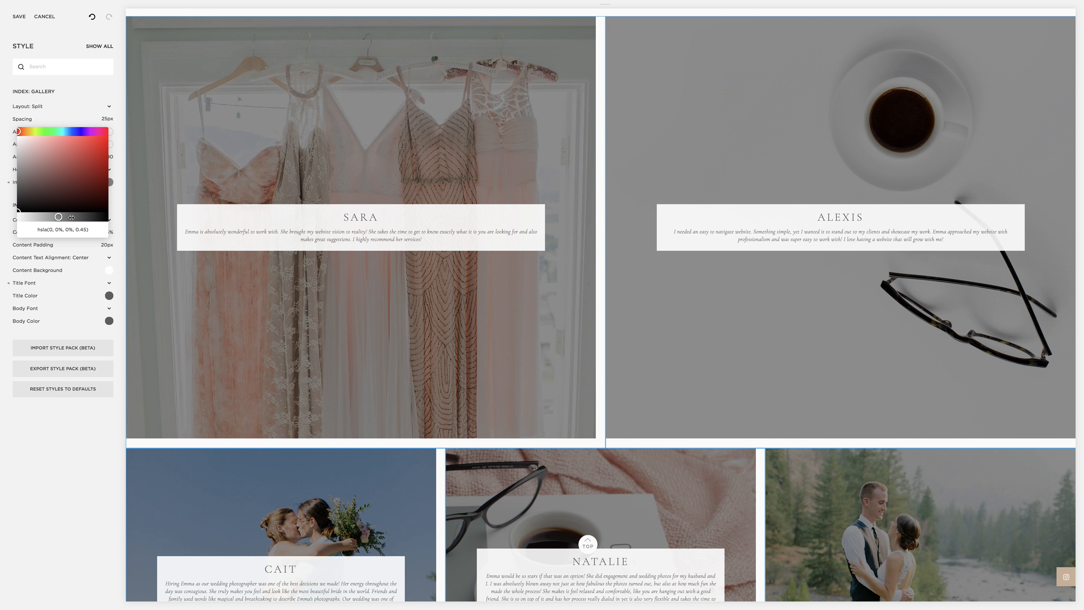
{"action": "left_click", "coordinate": [71, 218]}
{"action": "left_click", "coordinate": [56, 217]}
{"action": "left_click_drag", "start_coordinate": [56, 216], "coordinate": [46, 216]}
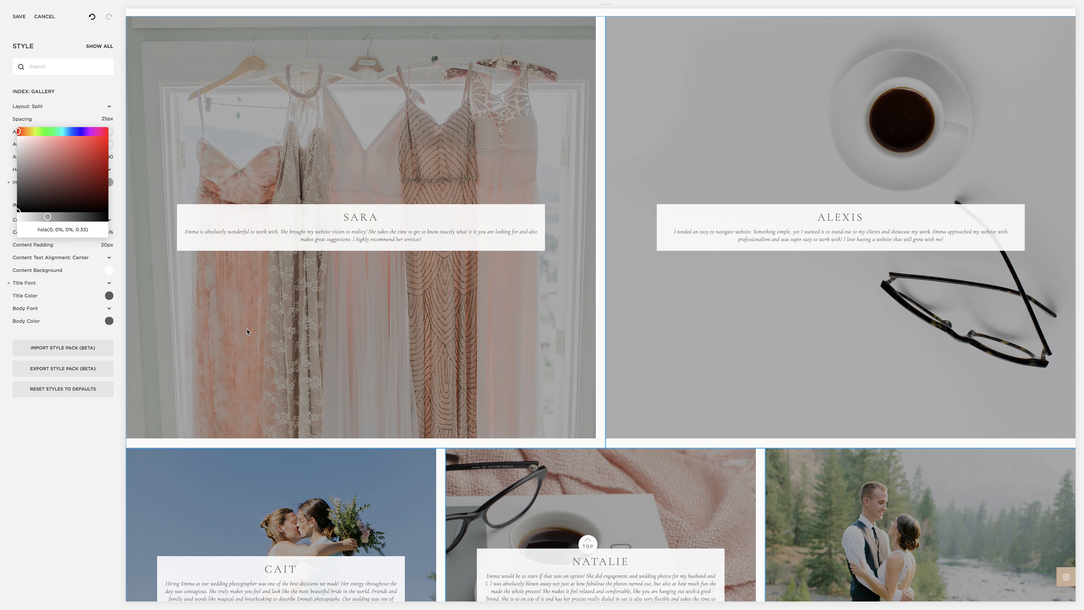
Step: Make the gallery's content background fully transparent to remove the white boxes behind the reviews
{"action": "left_click", "coordinate": [208, 212]}
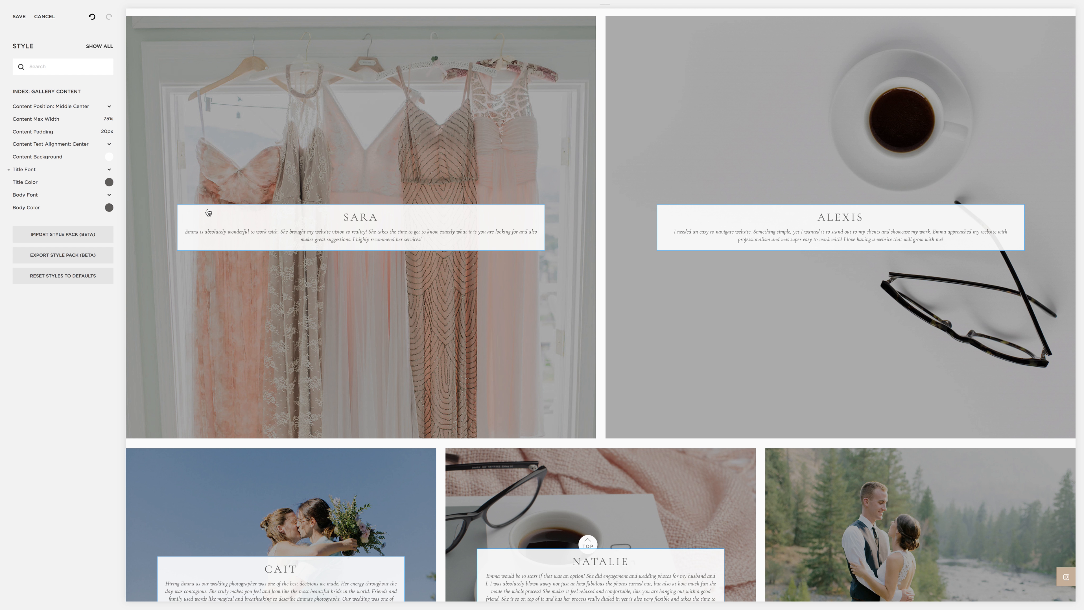
{"action": "left_click", "coordinate": [109, 156]}
{"action": "left_click", "coordinate": [15, 194]}
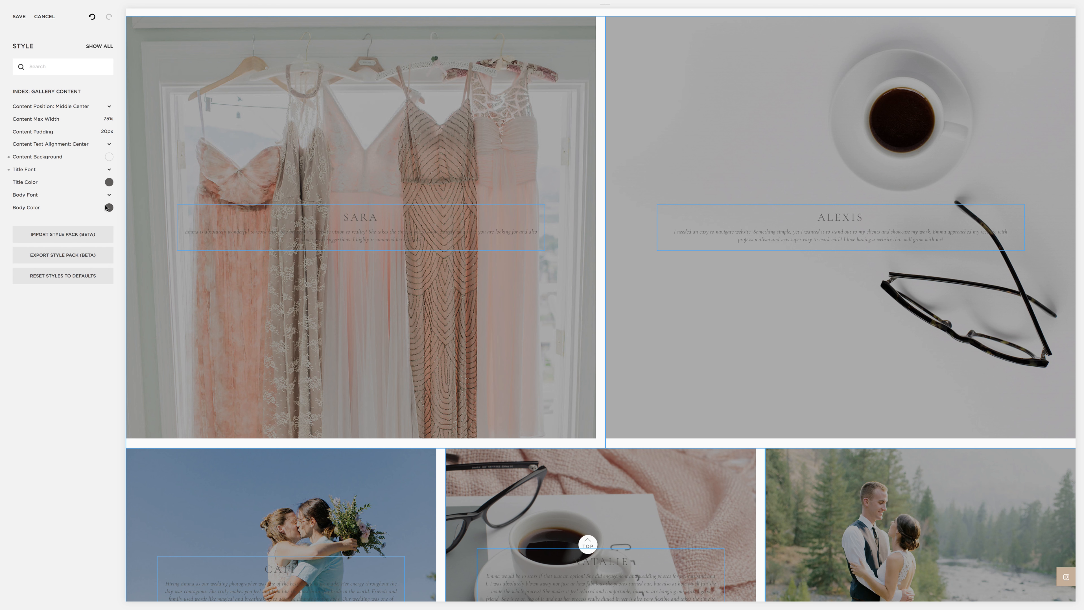
Step: Set the gallery content's body color to fully opaque white
{"action": "left_click", "coordinate": [108, 207]}
{"action": "left_click_drag", "start_coordinate": [24, 218], "coordinate": [4, 148]}
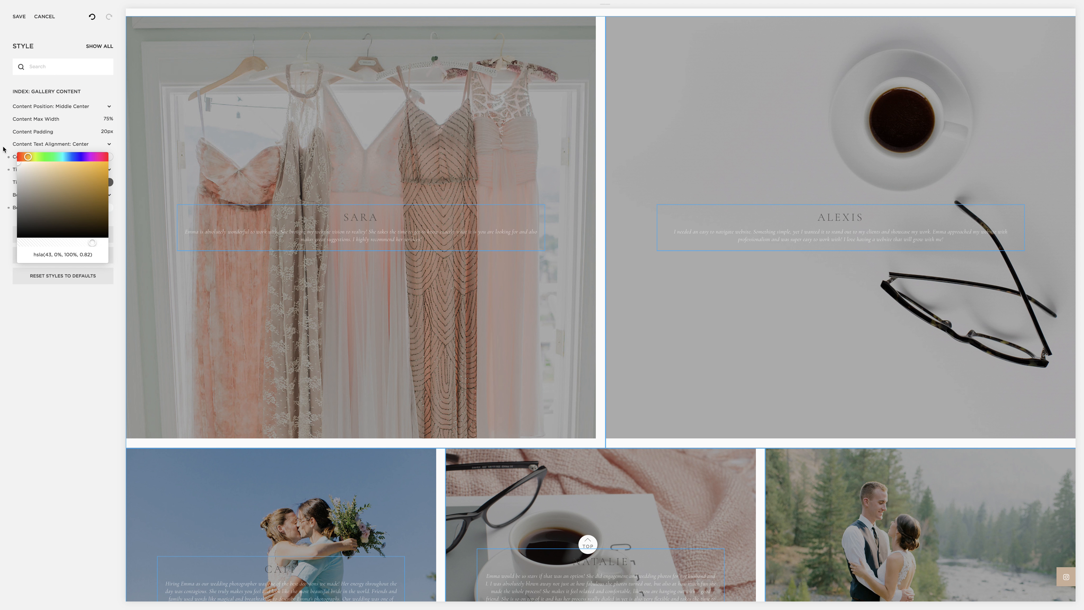
{"action": "left_click_drag", "start_coordinate": [94, 242], "coordinate": [126, 250]}
{"action": "left_click", "coordinate": [80, 309]}
Step: Set the weight of the gallery content's body font to 600
{"action": "left_click", "coordinate": [33, 197]}
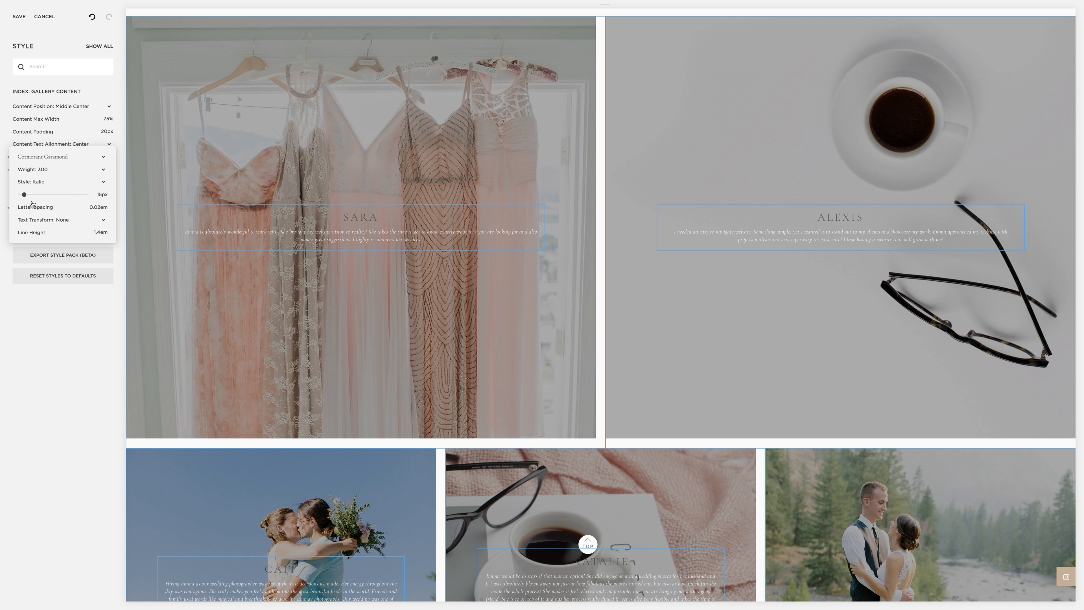
{"action": "left_click", "coordinate": [35, 175]}
{"action": "left_click", "coordinate": [32, 183]}
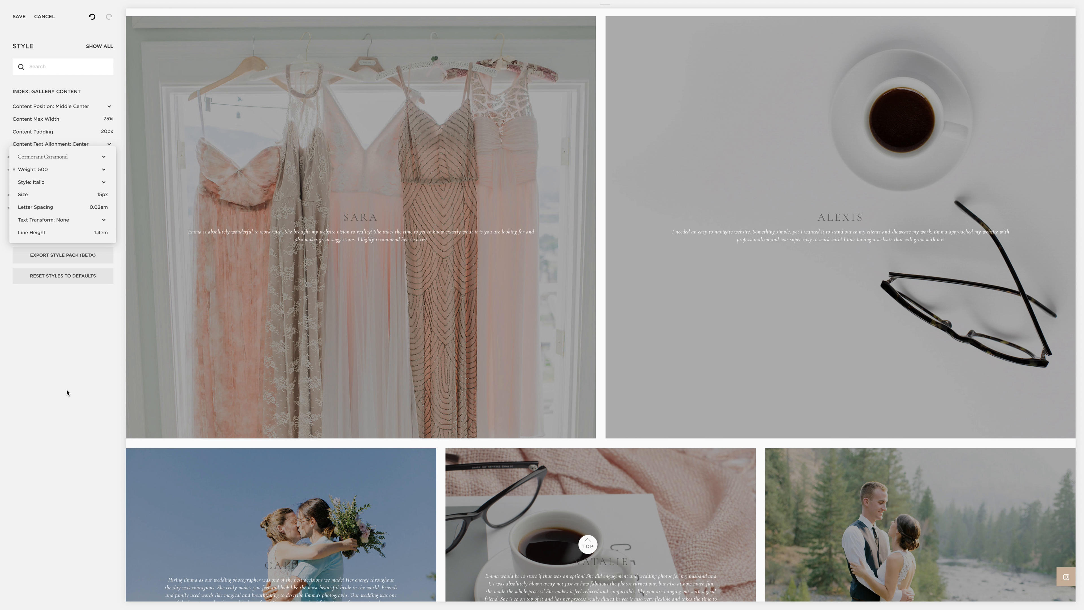
{"action": "left_click", "coordinate": [34, 171]}
{"action": "left_click", "coordinate": [36, 180]}
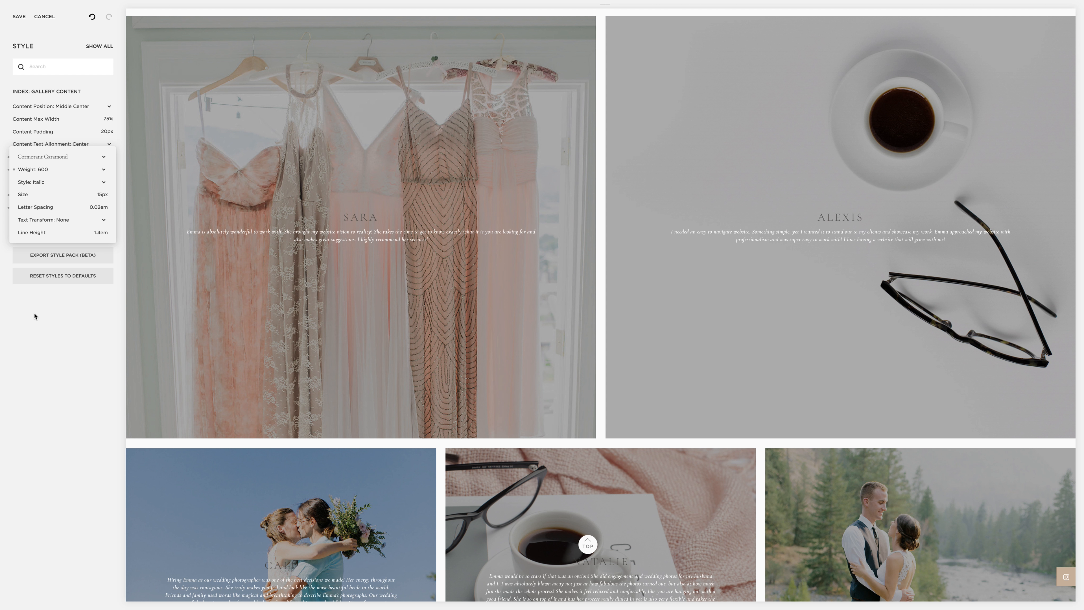
{"action": "left_click", "coordinate": [103, 313]}
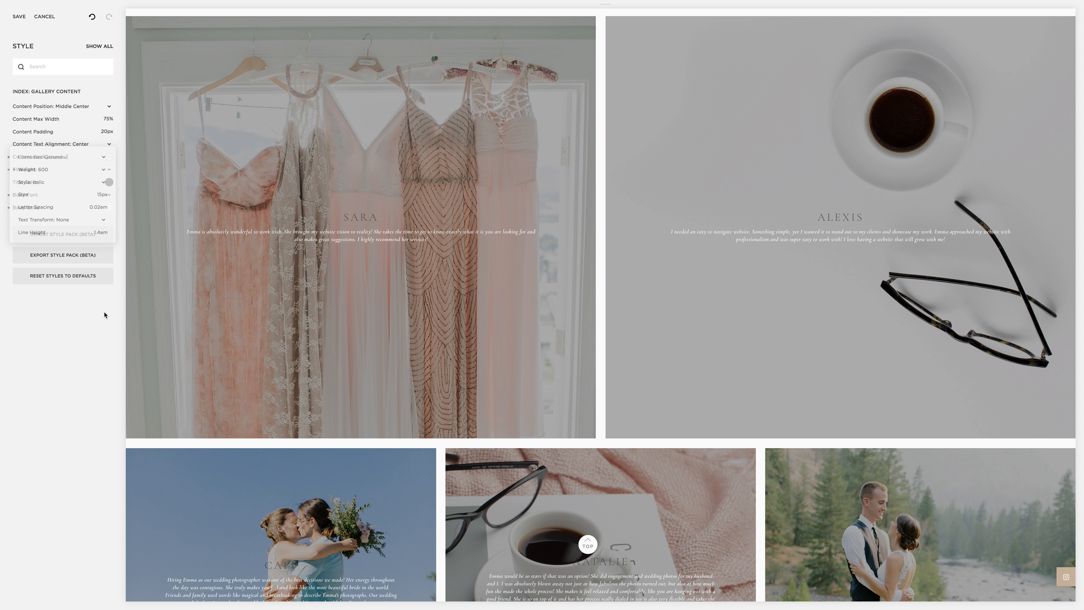
Step: Set the gallery content's title color to white, hsl(43, 0%, 100%), and check it across the gallery section
{"action": "left_click", "coordinate": [109, 182]}
{"action": "left_click_drag", "start_coordinate": [24, 193], "coordinate": [2, 123]}
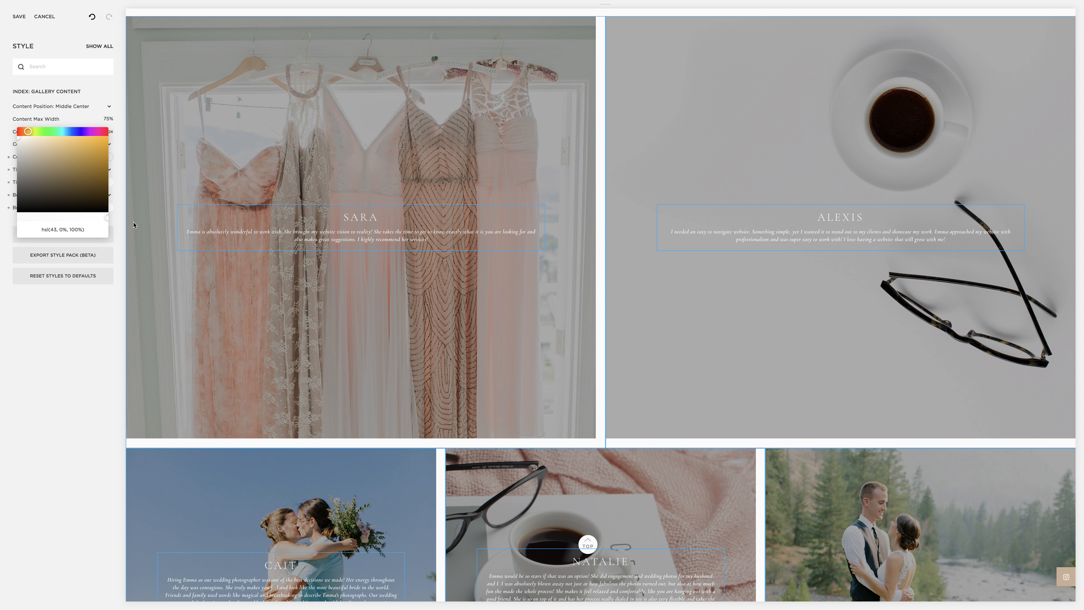
{"action": "left_click", "coordinate": [89, 311]}
{"action": "scroll", "coordinate": [763, 257], "scroll_direction": "up", "scroll_amount": 5}
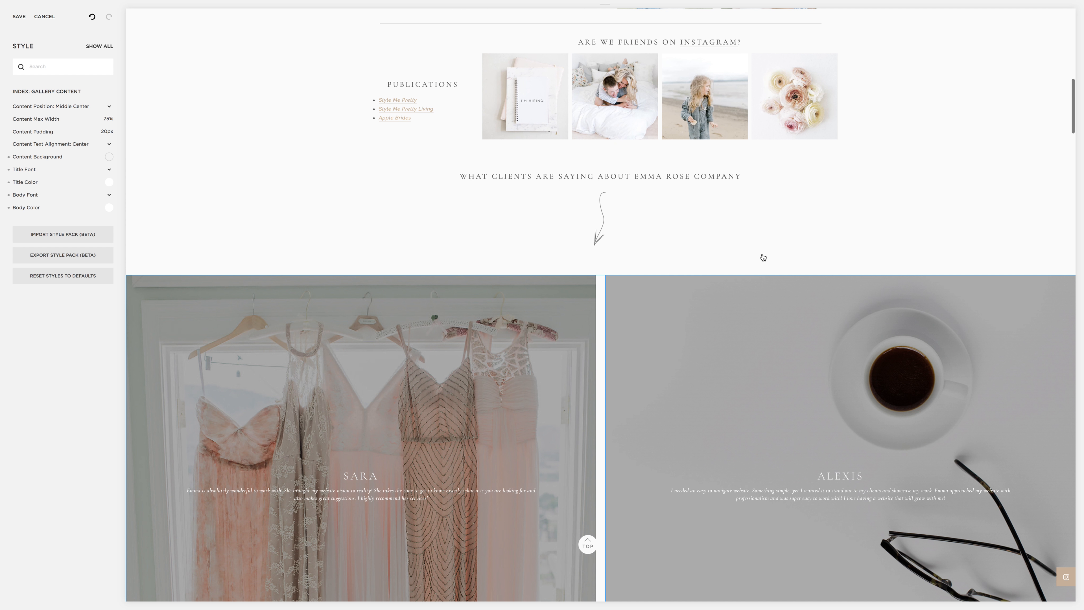
{"action": "scroll", "coordinate": [763, 257], "scroll_direction": "down", "scroll_amount": 7}
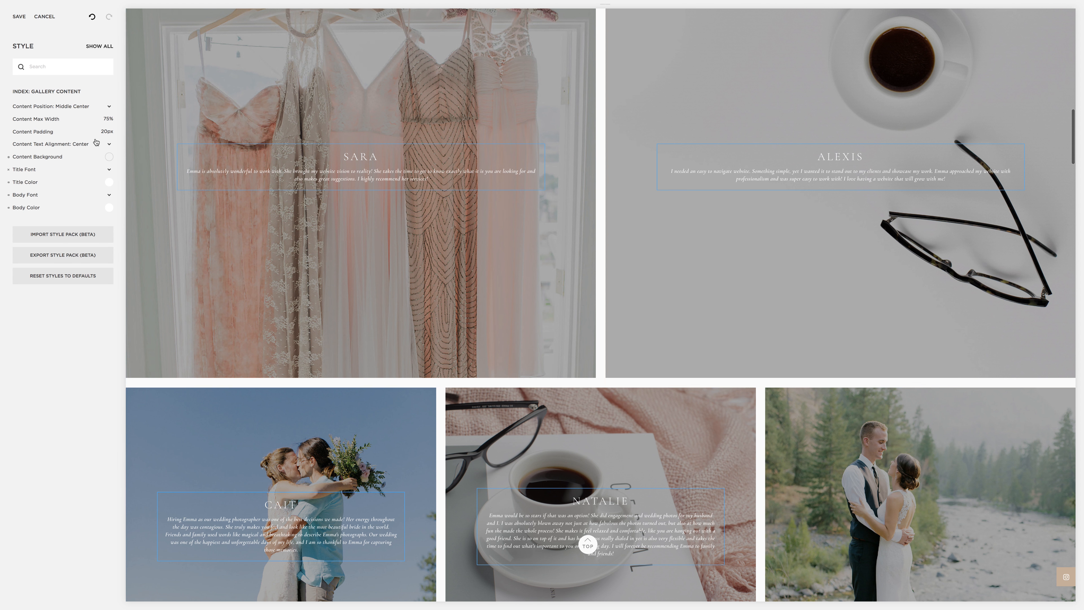
Step: Set the gallery's content padding to 0px and bring up the overall gallery style options
{"action": "left_click_drag", "start_coordinate": [41, 132], "coordinate": [0, 126]}
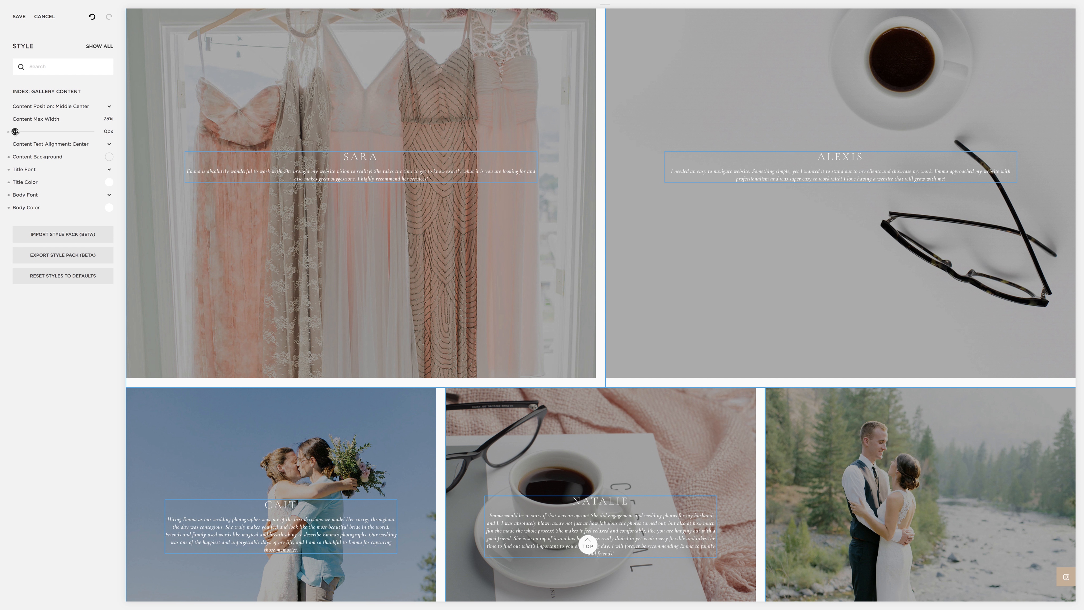
{"action": "scroll", "coordinate": [302, 219], "scroll_direction": "up", "scroll_amount": 3}
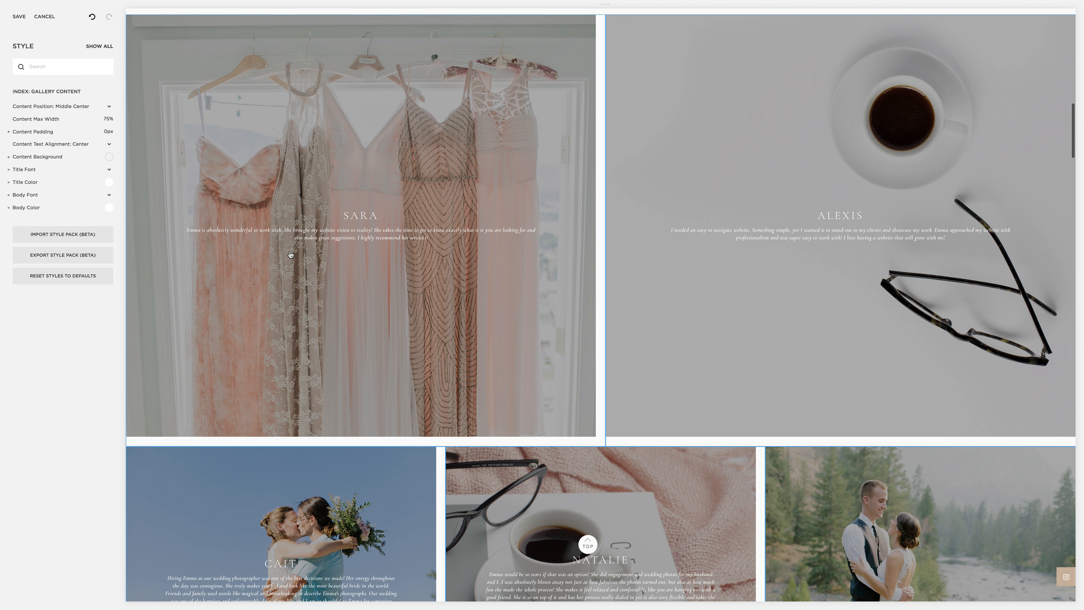
{"action": "left_click", "coordinate": [189, 155]}
{"action": "scroll", "coordinate": [239, 180], "scroll_direction": "down", "scroll_amount": 3}
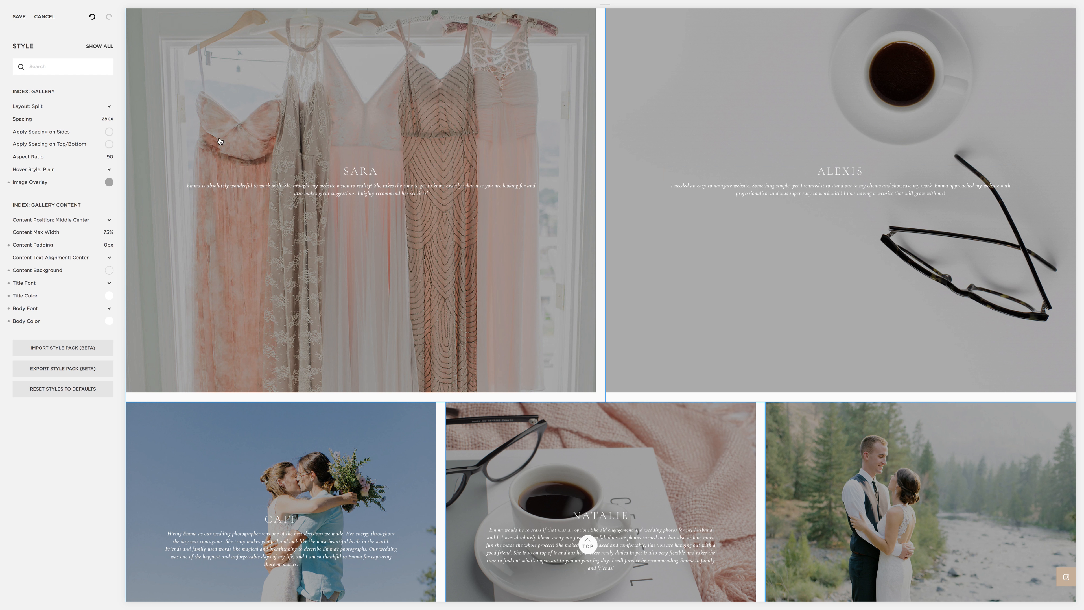
Step: Set the gallery's content padding to 2px and its image spacing to 0px
{"action": "mouse_move", "coordinate": [30, 243]}
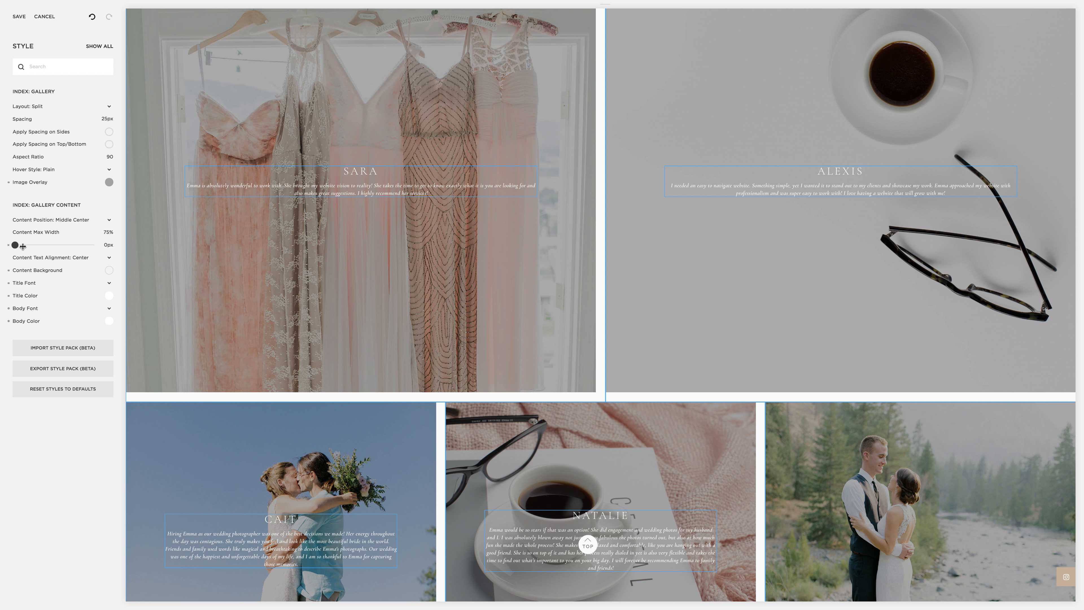
{"action": "left_click_drag", "start_coordinate": [22, 246], "coordinate": [16, 247]}
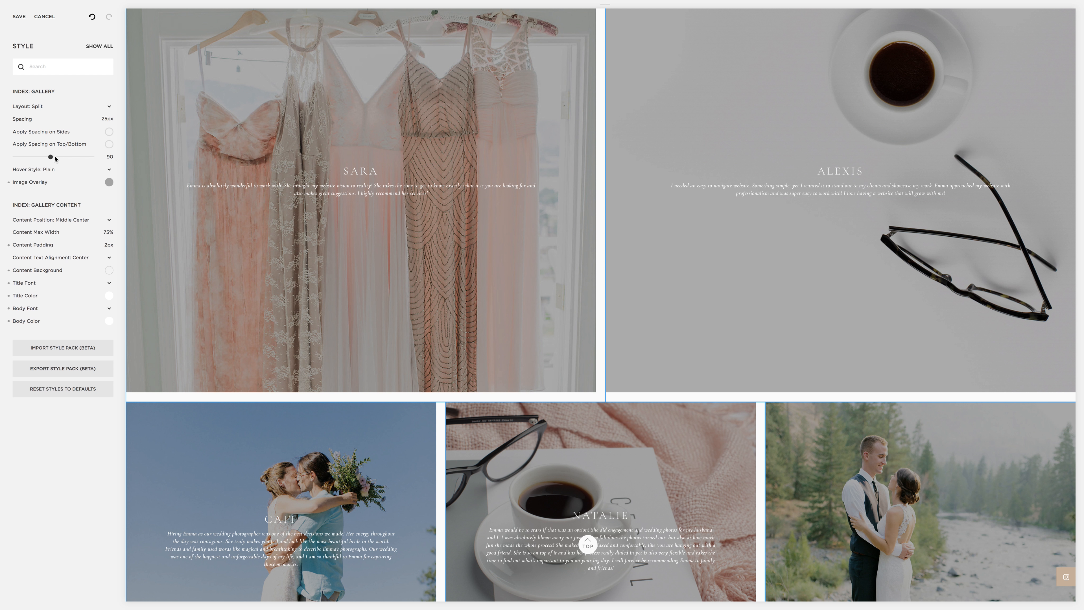
{"action": "mouse_move", "coordinate": [64, 117]}
{"action": "left_click_drag", "start_coordinate": [2, 119], "coordinate": [1, 121]}
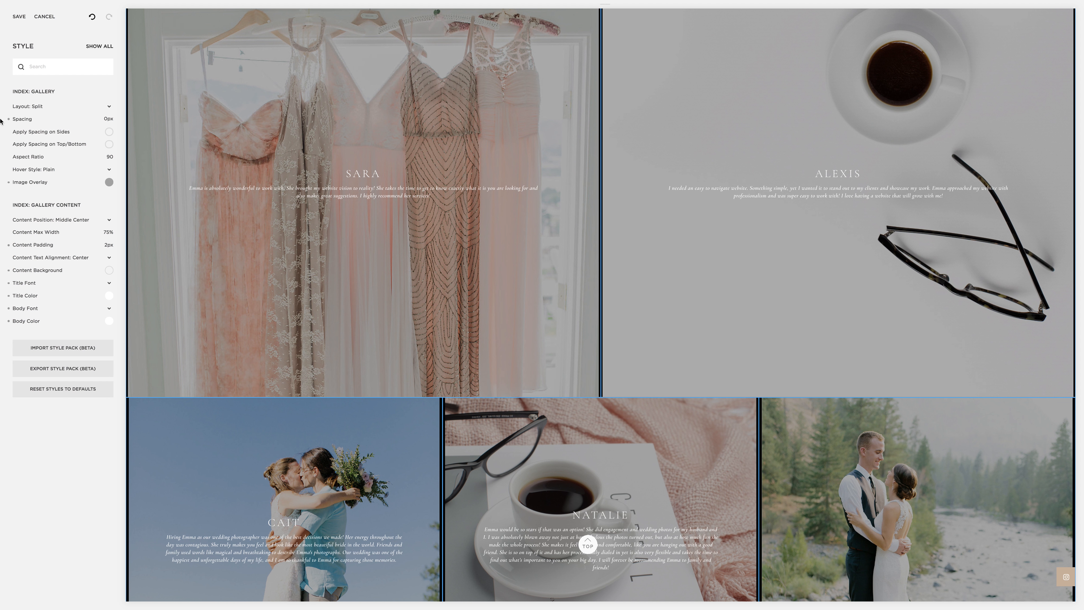
Step: Increase the gallery's image spacing to 12px and discard all unsaved style changes
{"action": "mouse_move", "coordinate": [23, 119]}
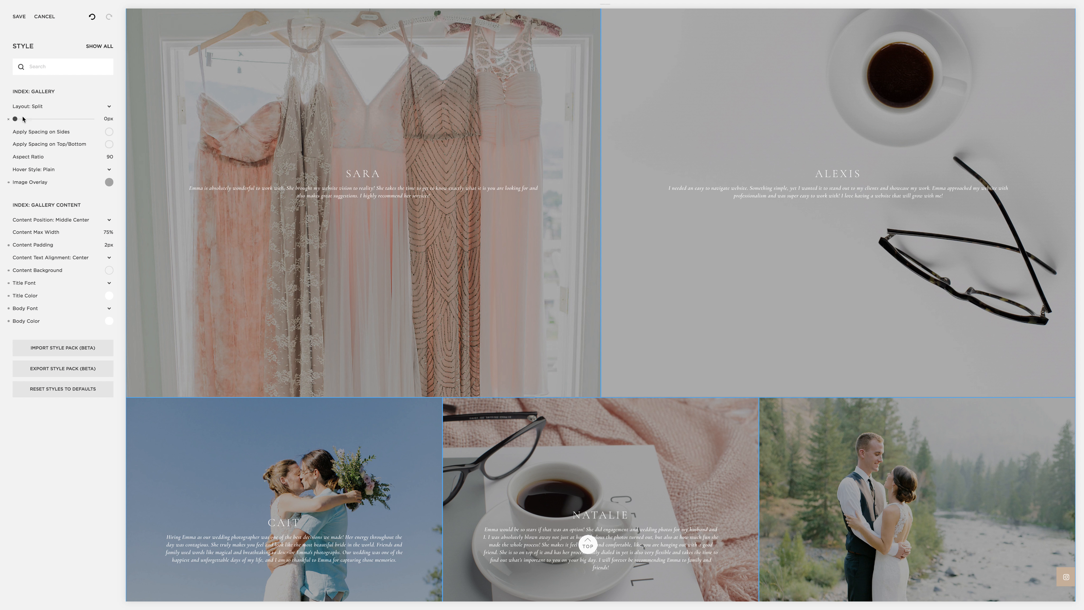
{"action": "left_click_drag", "start_coordinate": [18, 120], "coordinate": [23, 119]}
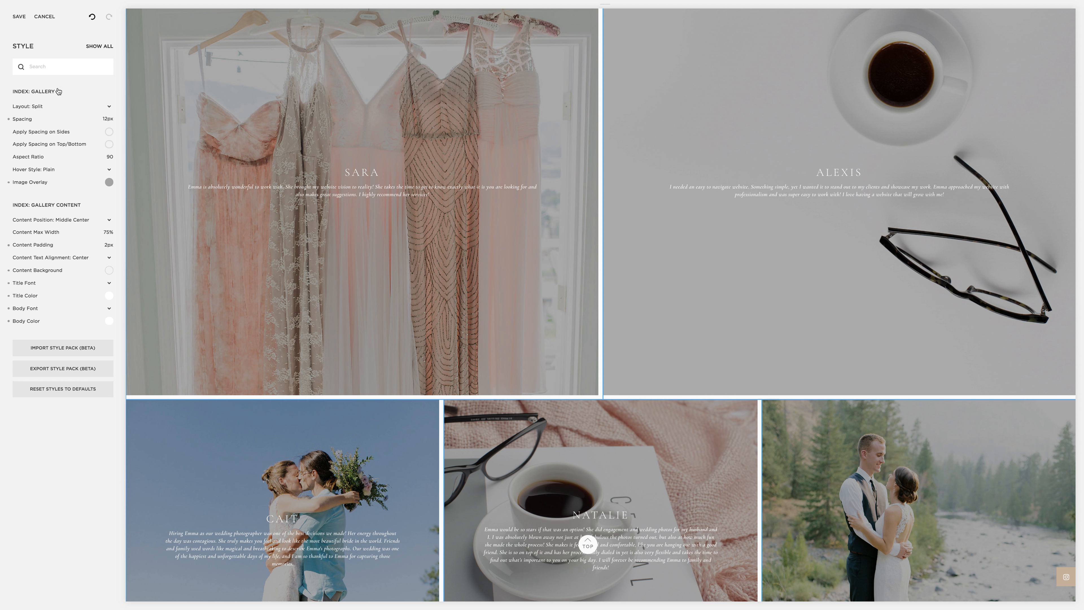
{"action": "left_click", "coordinate": [48, 17]}
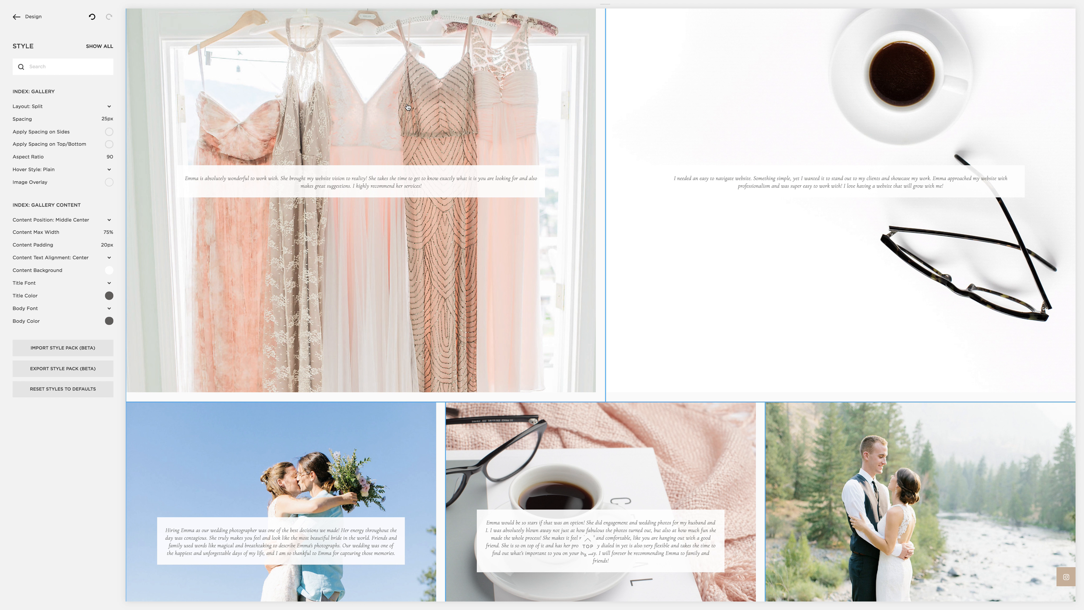
Step: Switch the gallery layout to Packed and look through the arrangement of the testimonial images
{"action": "left_click", "coordinate": [51, 110]}
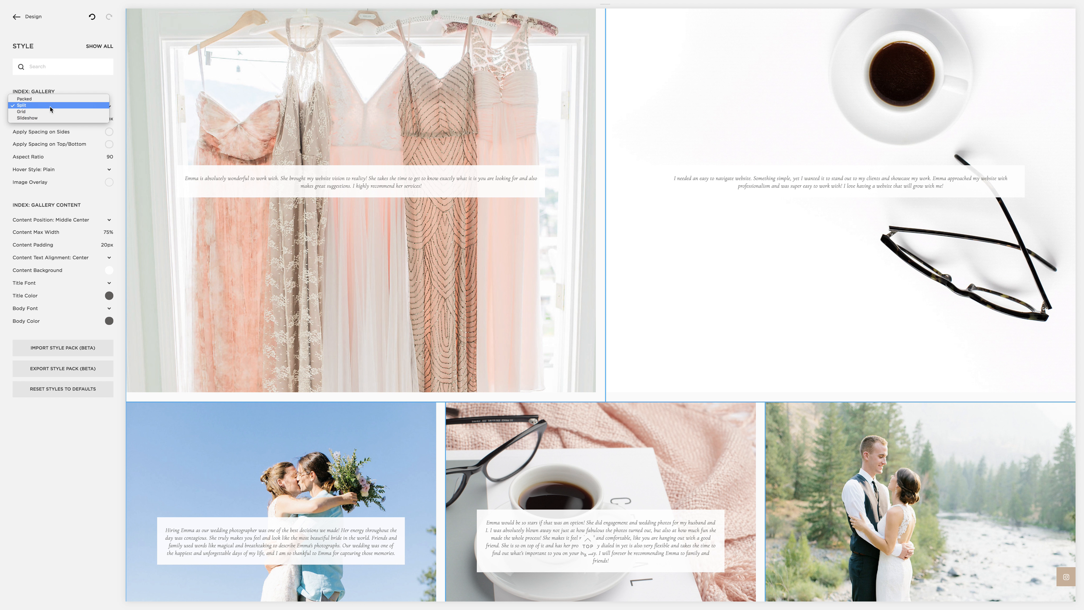
{"action": "left_click", "coordinate": [50, 106]}
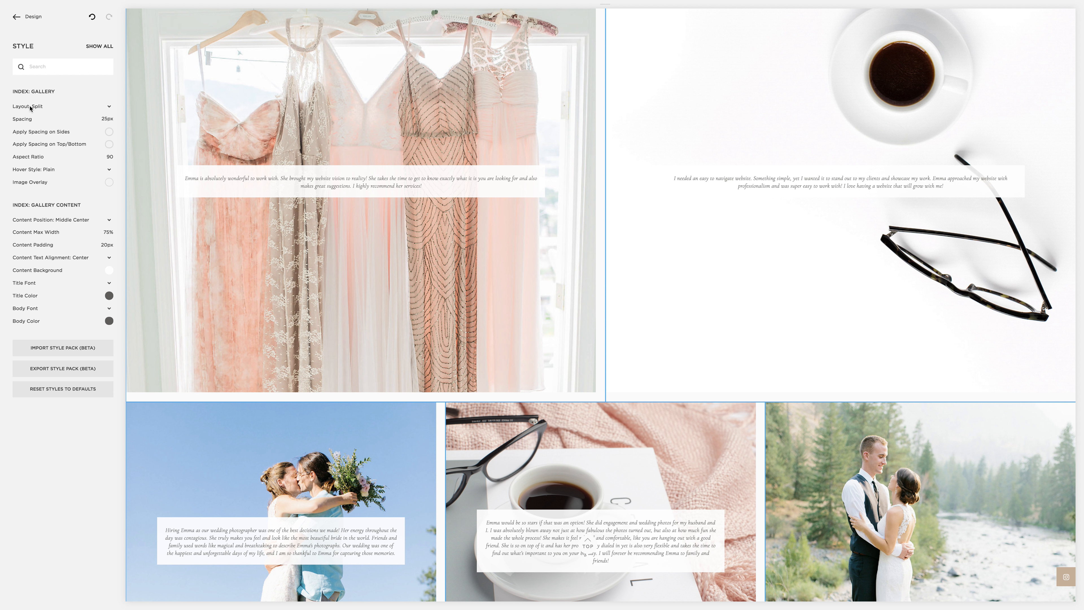
{"action": "left_click", "coordinate": [95, 110]}
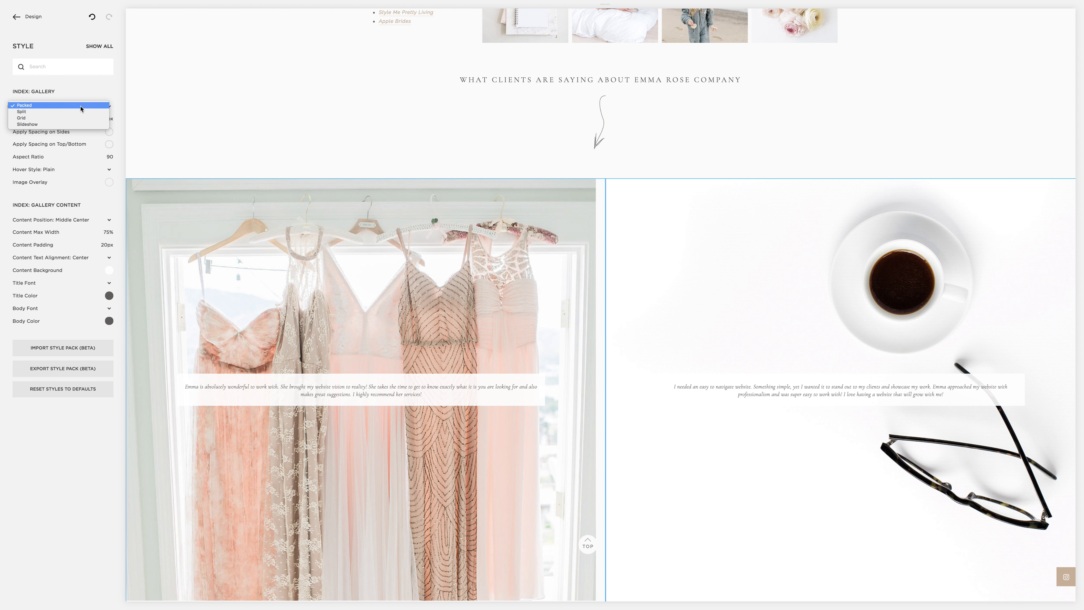
{"action": "left_click", "coordinate": [64, 102]}
{"action": "scroll", "coordinate": [583, 145], "scroll_direction": "down", "scroll_amount": 6}
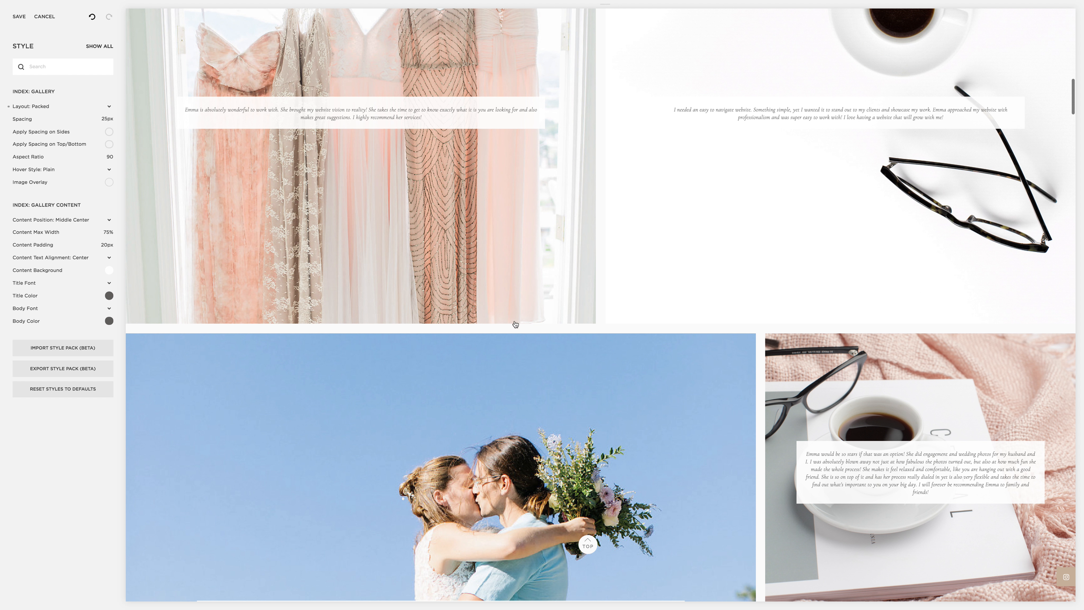
{"action": "scroll", "coordinate": [515, 325], "scroll_direction": "down", "scroll_amount": 10}
{"action": "scroll", "coordinate": [512, 266], "scroll_direction": "up", "scroll_amount": 5}
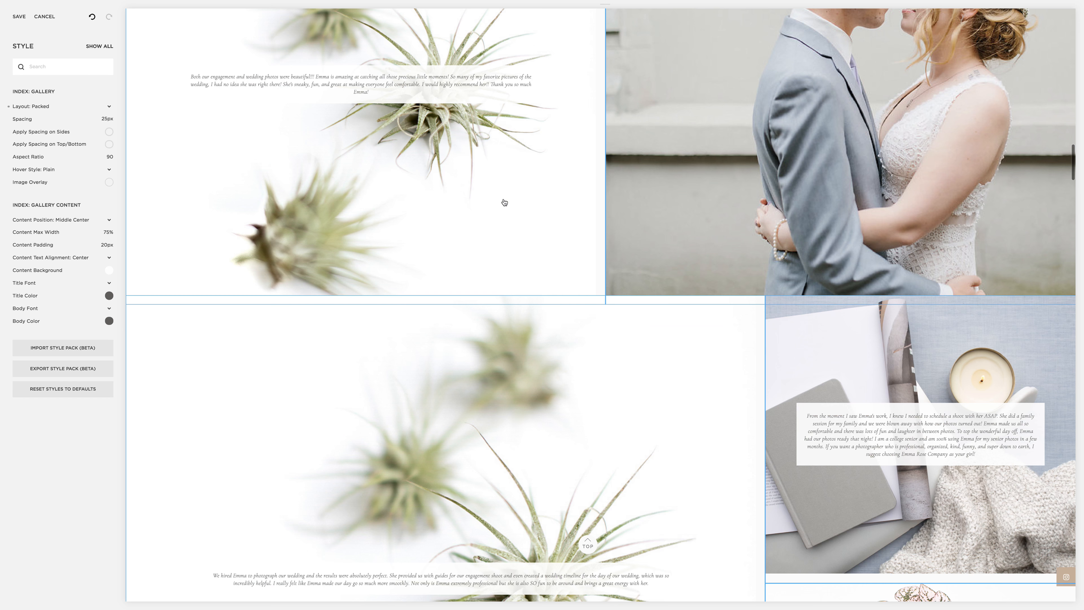
{"action": "scroll", "coordinate": [504, 202], "scroll_direction": "up", "scroll_amount": 15}
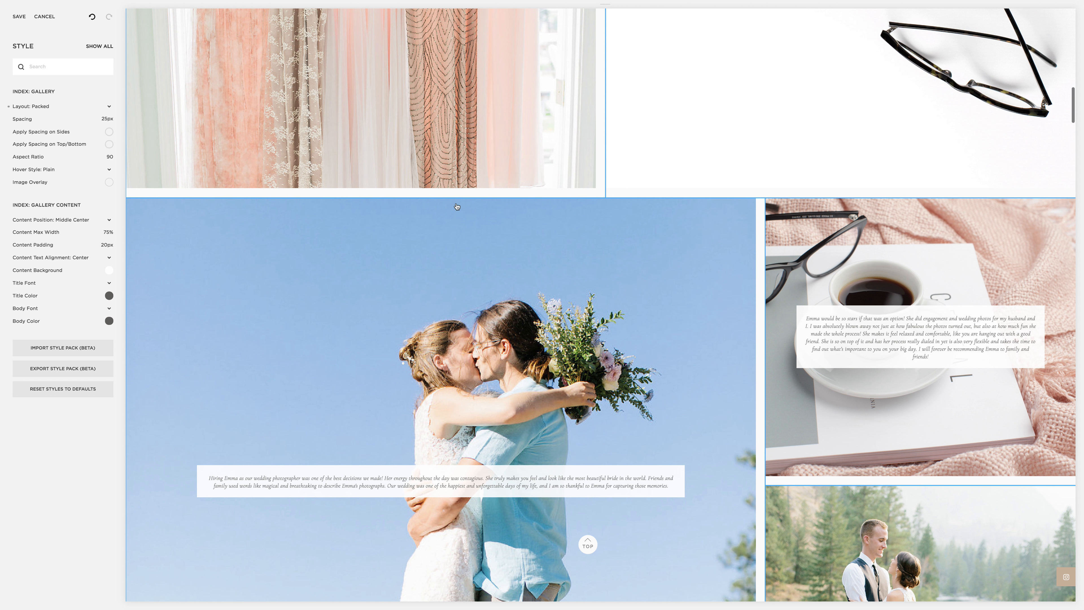
Step: Change the gallery layout to Grid and look over the rows of testimonial images
{"action": "left_click", "coordinate": [42, 106]}
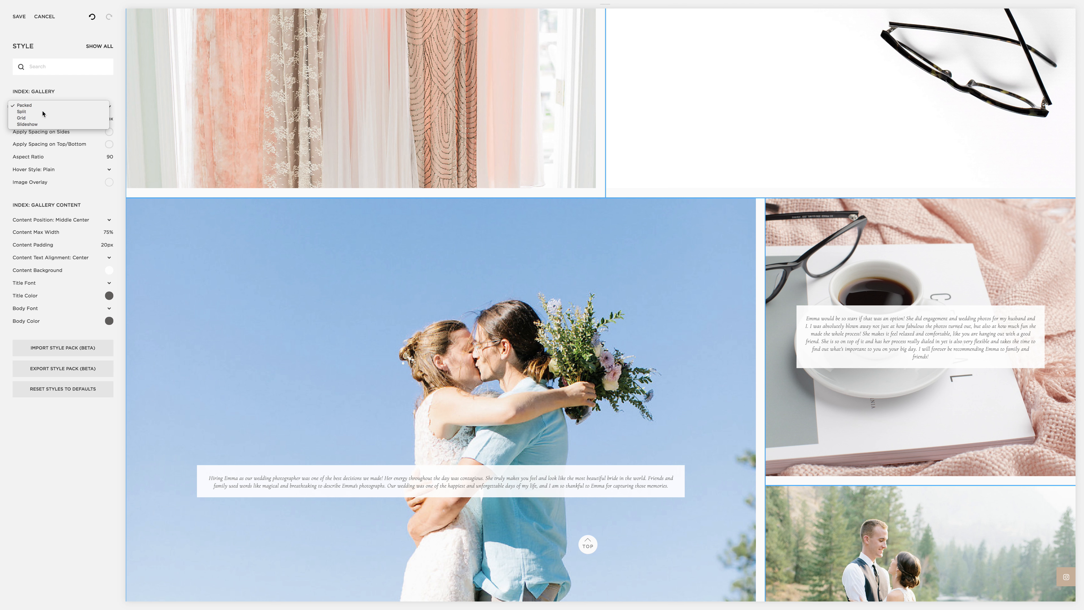
{"action": "left_click", "coordinate": [43, 116]}
{"action": "left_click", "coordinate": [41, 106]}
{"action": "left_click", "coordinate": [36, 113]}
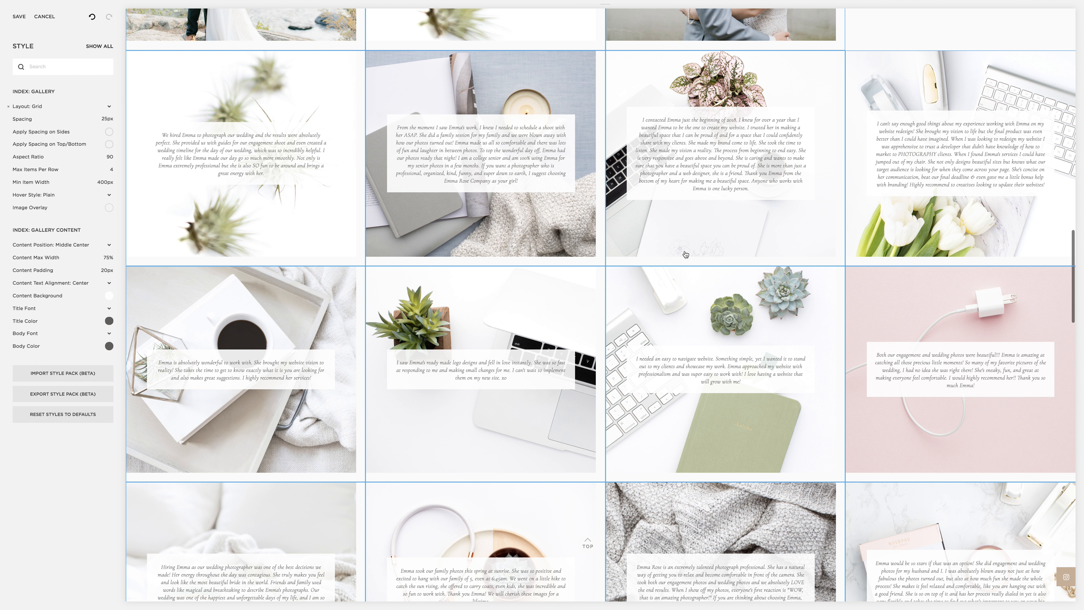
{"action": "scroll", "coordinate": [686, 252], "scroll_direction": "up", "scroll_amount": 9}
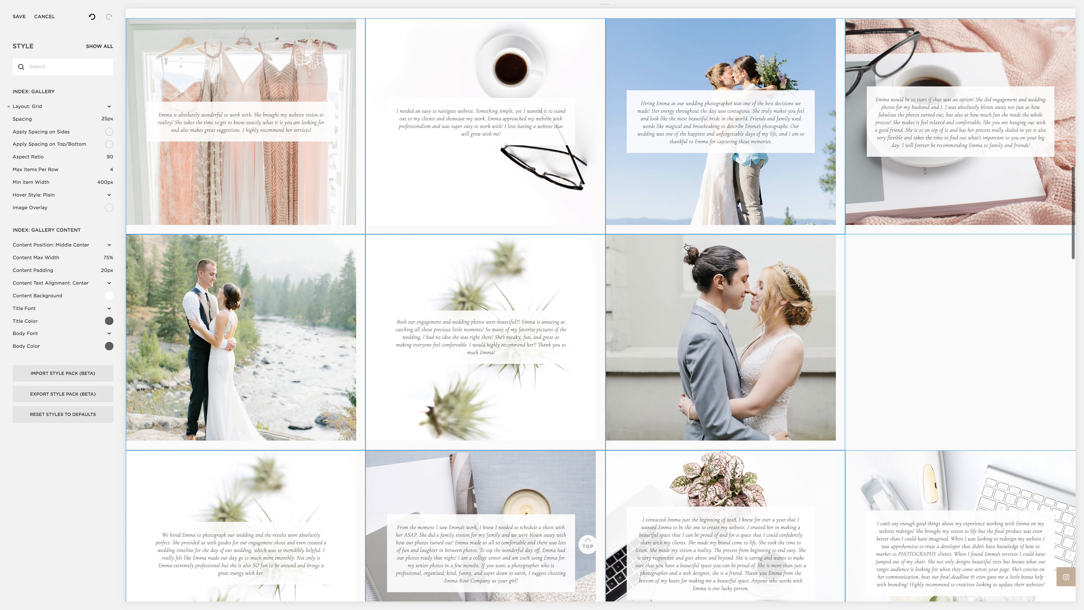
{"action": "scroll", "coordinate": [686, 247], "scroll_direction": "up", "scroll_amount": 8}
{"action": "scroll", "coordinate": [664, 239], "scroll_direction": "down", "scroll_amount": 11}
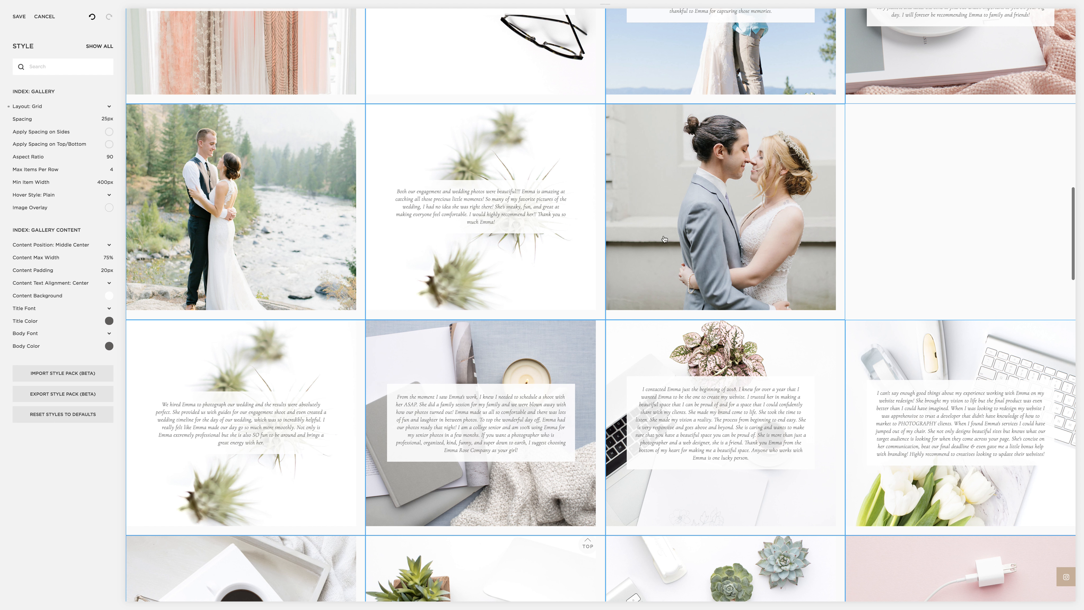
Step: Return the gallery layout to Split and check the page's testimonial images
{"action": "left_click", "coordinate": [33, 107]}
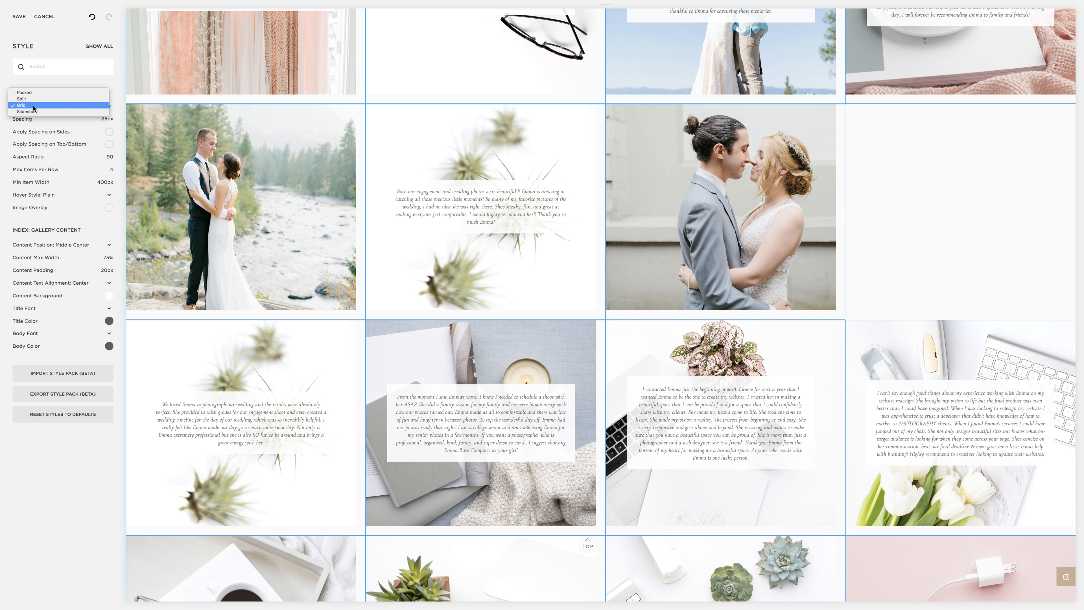
{"action": "left_click", "coordinate": [26, 99]}
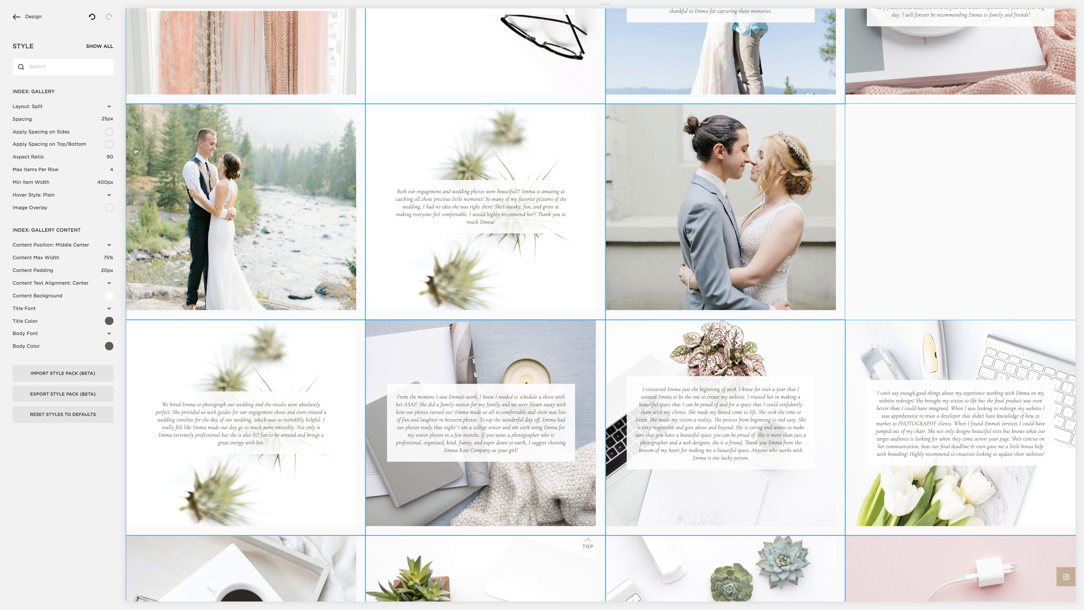
{"action": "scroll", "coordinate": [413, 252], "scroll_direction": "down", "scroll_amount": 3}
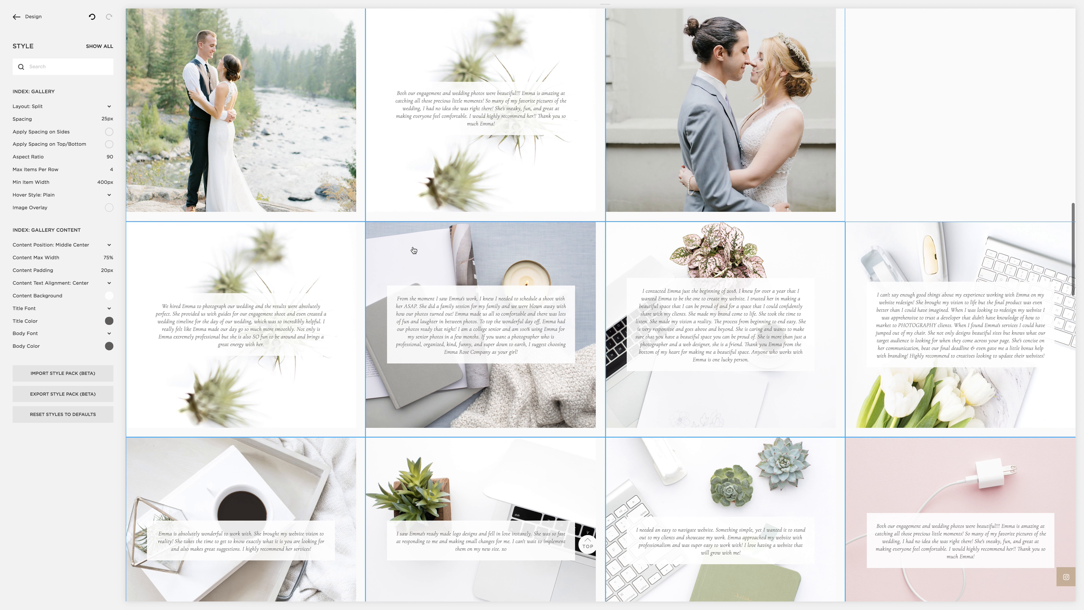
{"action": "scroll", "coordinate": [414, 250], "scroll_direction": "up", "scroll_amount": 3}
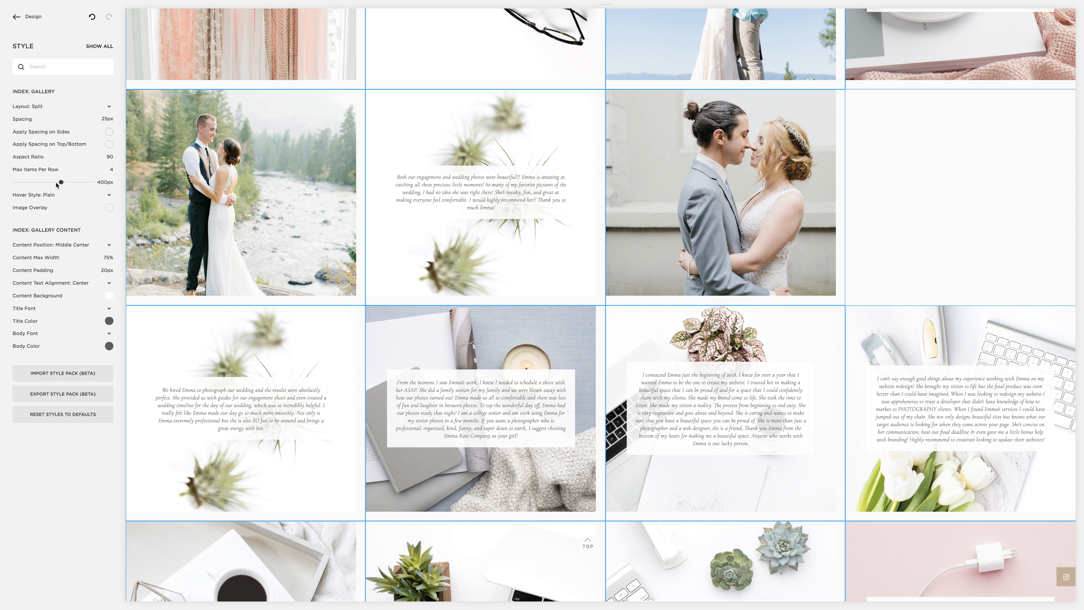
Step: Set the gallery layout to Slideshow and examine the full-width testimonial slide
{"action": "left_click", "coordinate": [51, 110]}
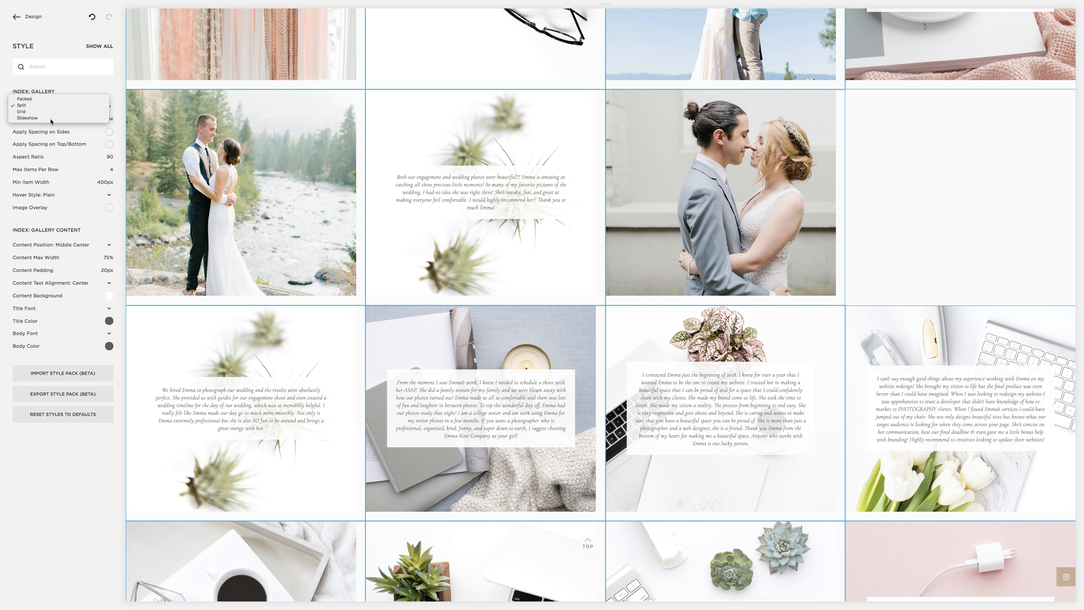
{"action": "left_click", "coordinate": [51, 122]}
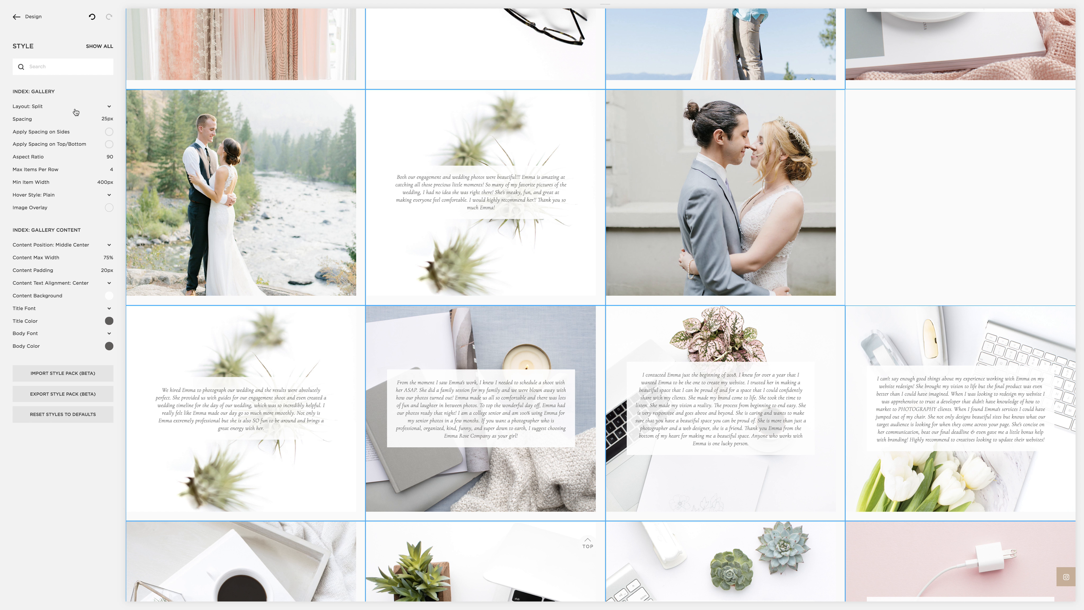
{"action": "left_click", "coordinate": [34, 106]}
{"action": "left_click", "coordinate": [33, 107]}
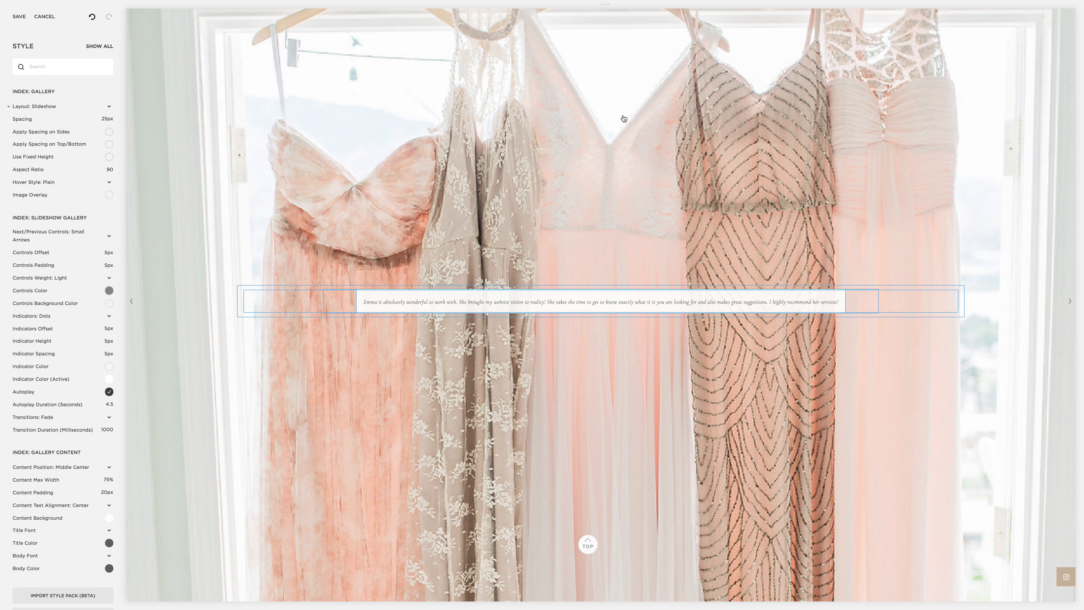
{"action": "scroll", "coordinate": [517, 127], "scroll_direction": "up", "scroll_amount": 3}
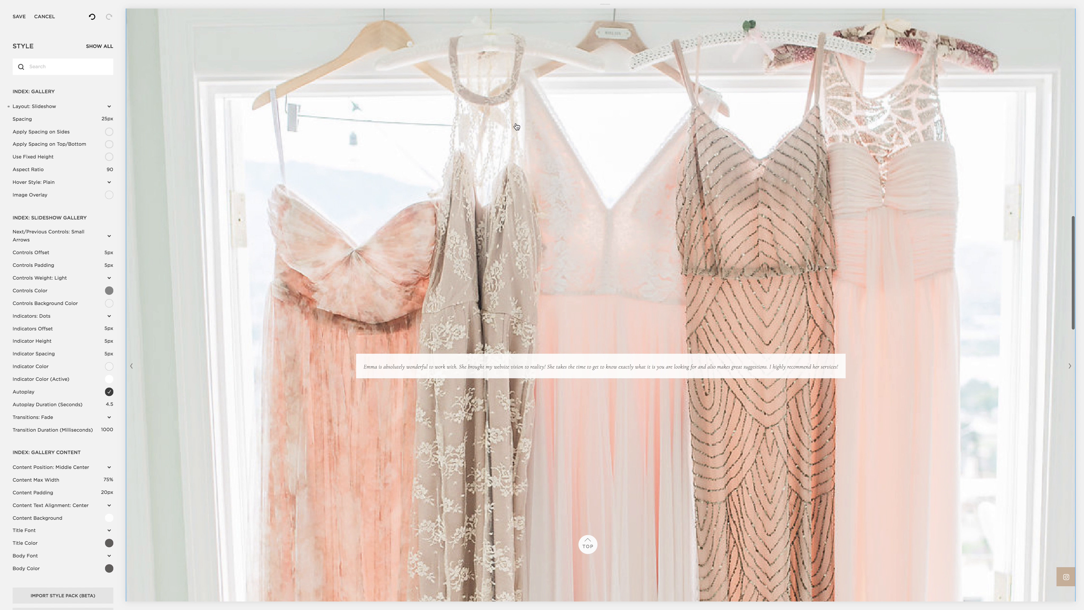
{"action": "scroll", "coordinate": [516, 127], "scroll_direction": "down", "scroll_amount": 5}
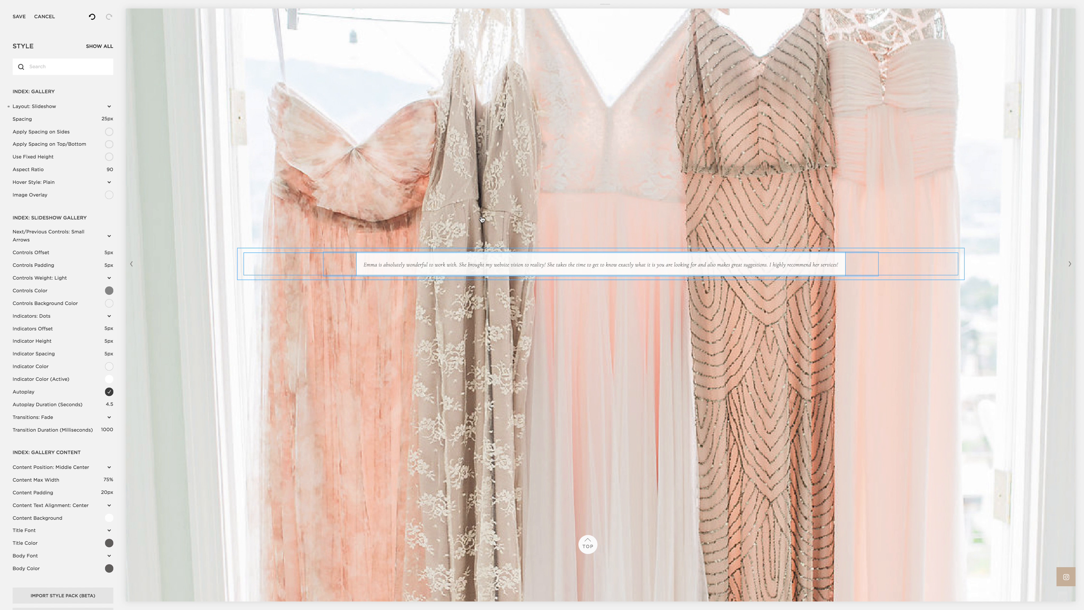
Step: Preview the slideshow gallery at phone size and inspect its slide controls and content style options
{"action": "mouse_move", "coordinate": [513, 3]}
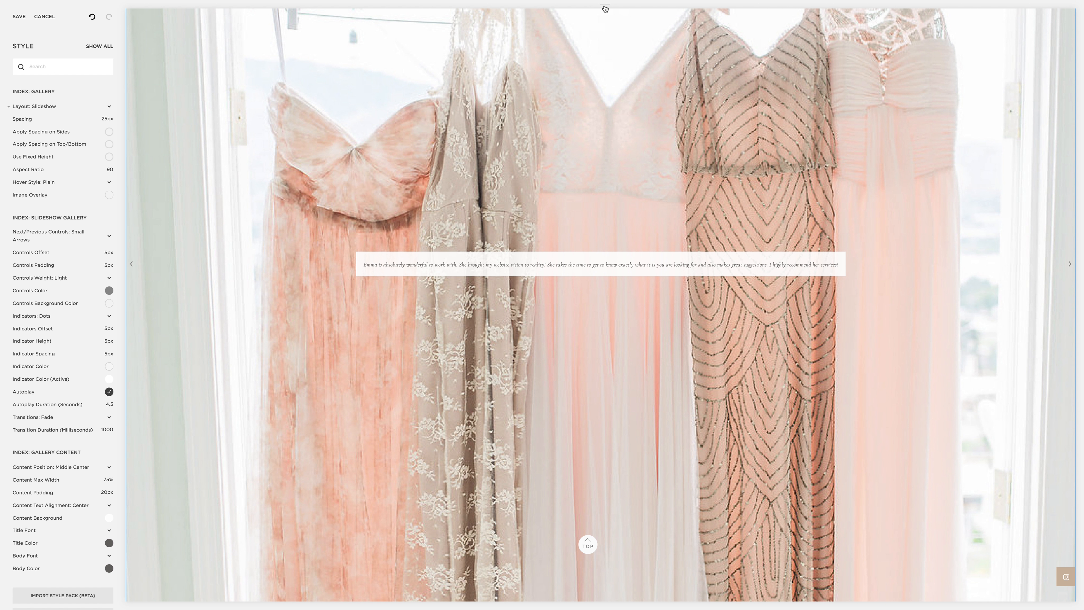
{"action": "left_click", "coordinate": [571, 13]}
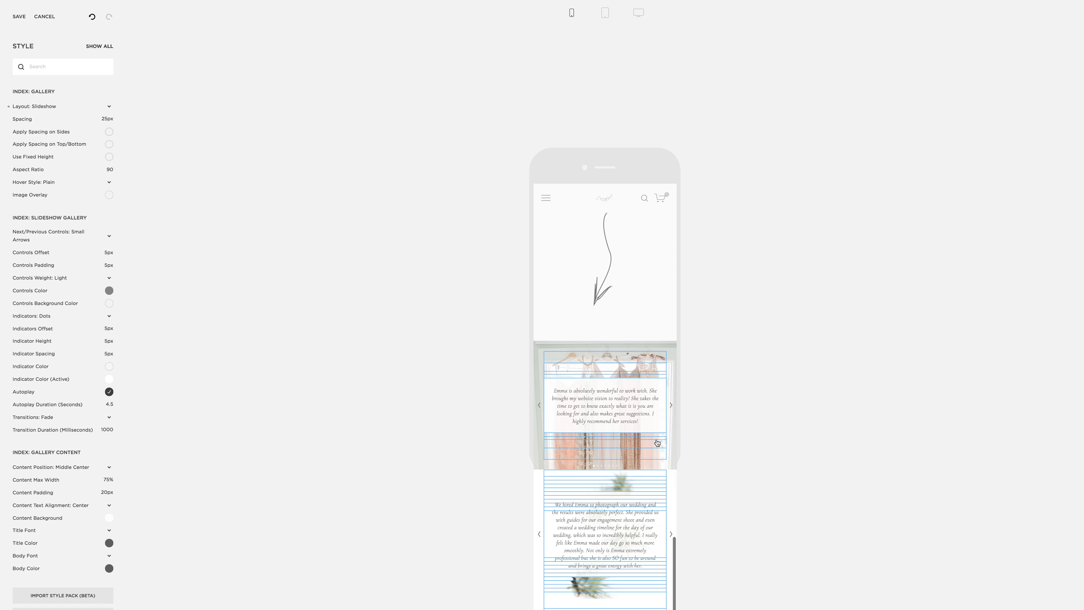
{"action": "left_click", "coordinate": [671, 406]}
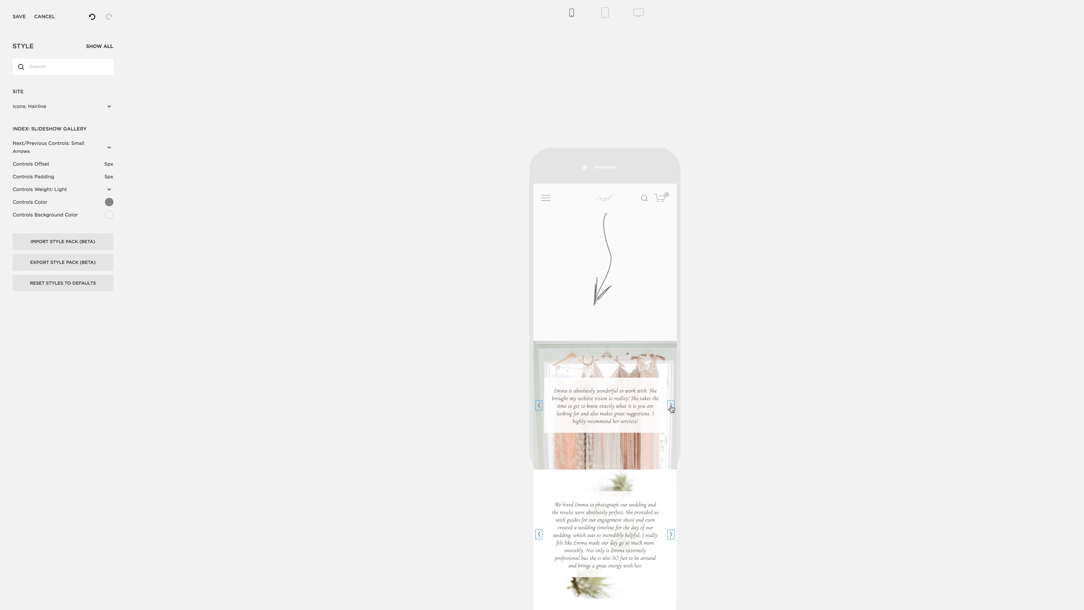
{"action": "left_click", "coordinate": [613, 439]}
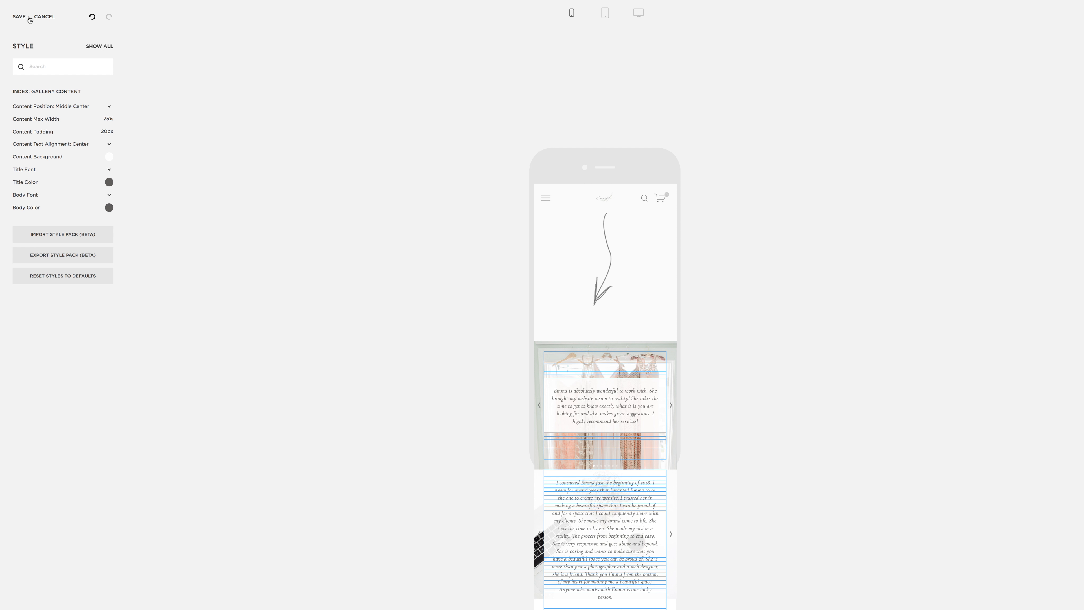
Step: Discard the unsaved slideshow layout change and return the page preview to desktop size
{"action": "left_click", "coordinate": [46, 17]}
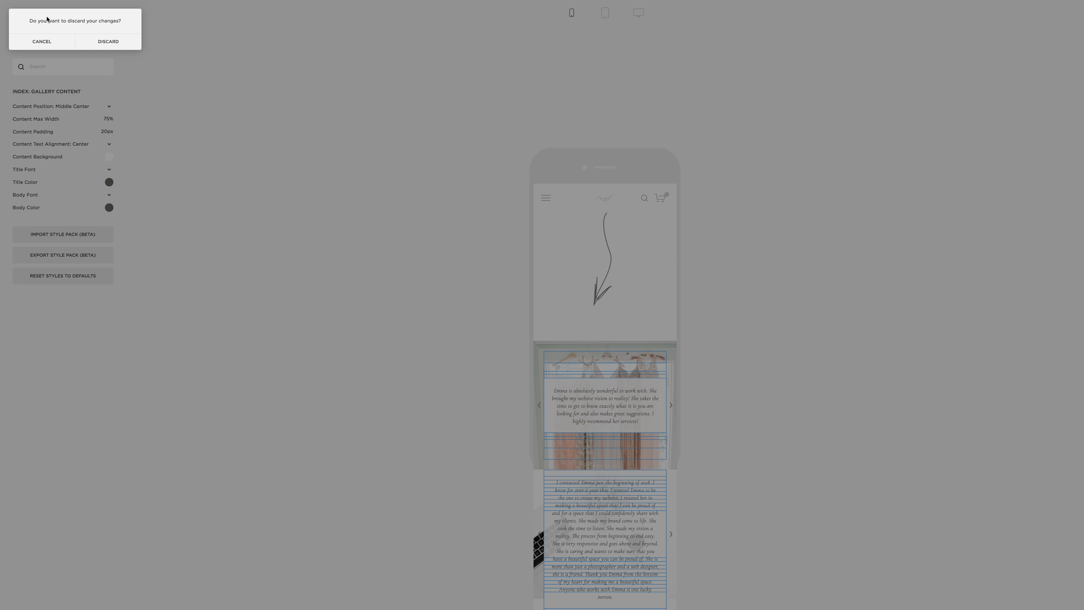
{"action": "left_click", "coordinate": [98, 45]}
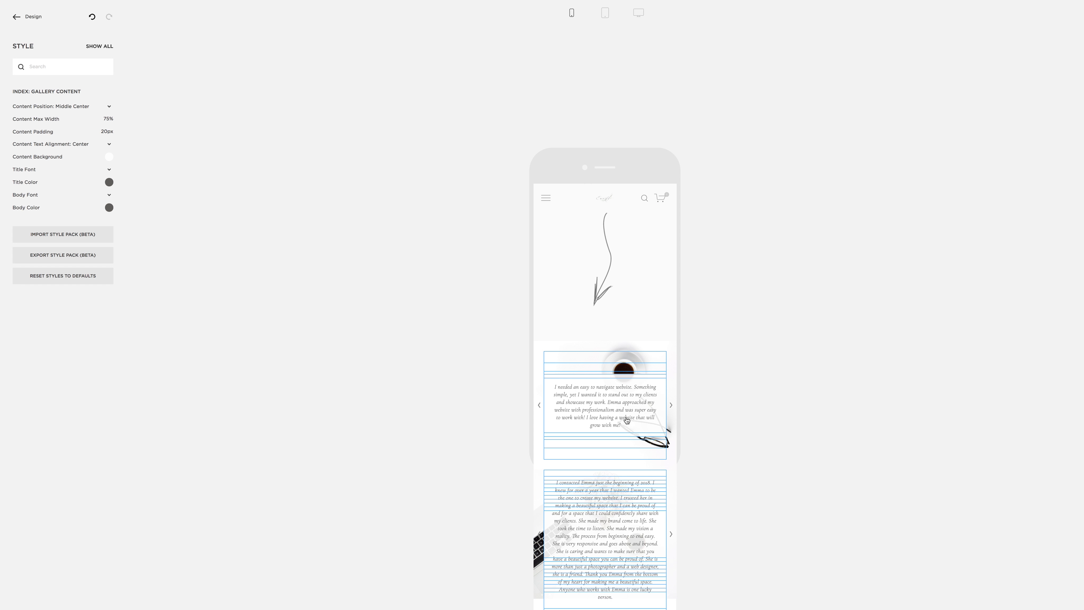
{"action": "left_click", "coordinate": [638, 12]}
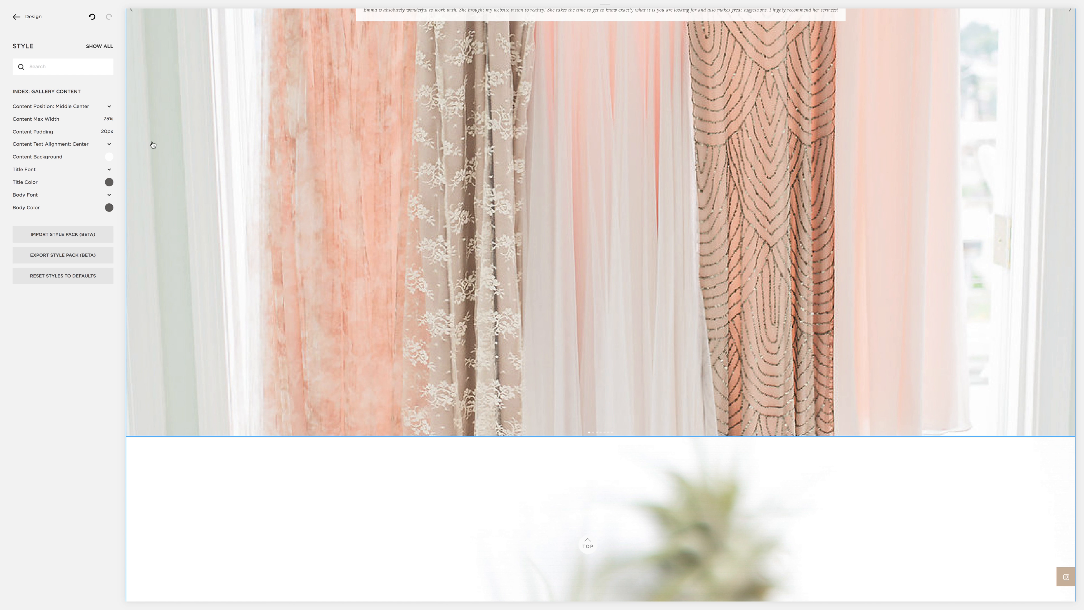
Step: Check the desktop preview of the gallery section and bring up the gallery's full style options
{"action": "scroll", "coordinate": [456, 58], "scroll_direction": "up", "scroll_amount": 8}
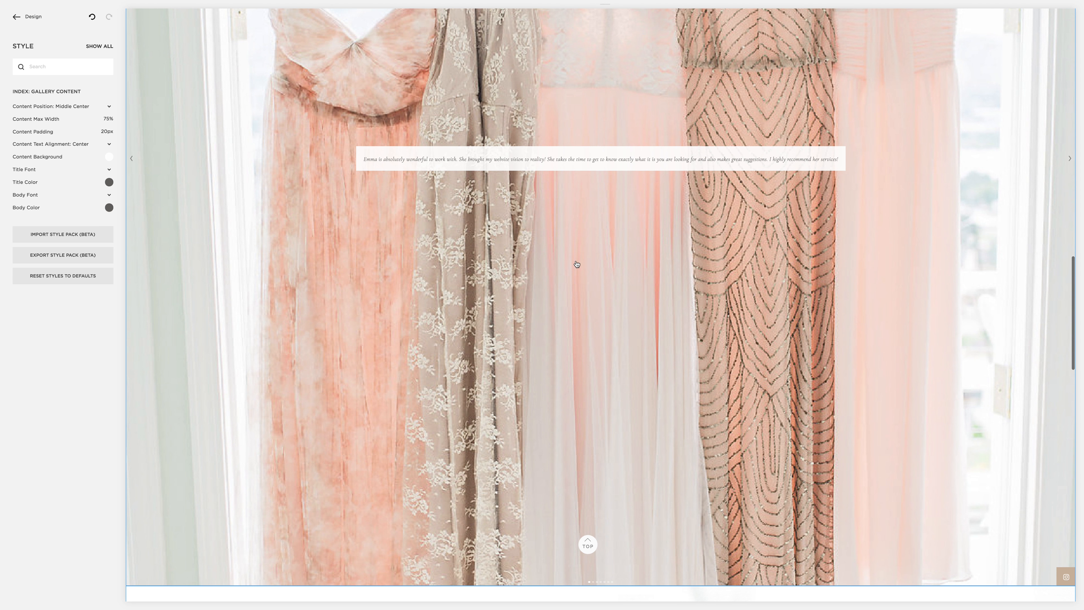
{"action": "scroll", "coordinate": [554, 204], "scroll_direction": "up", "scroll_amount": 4}
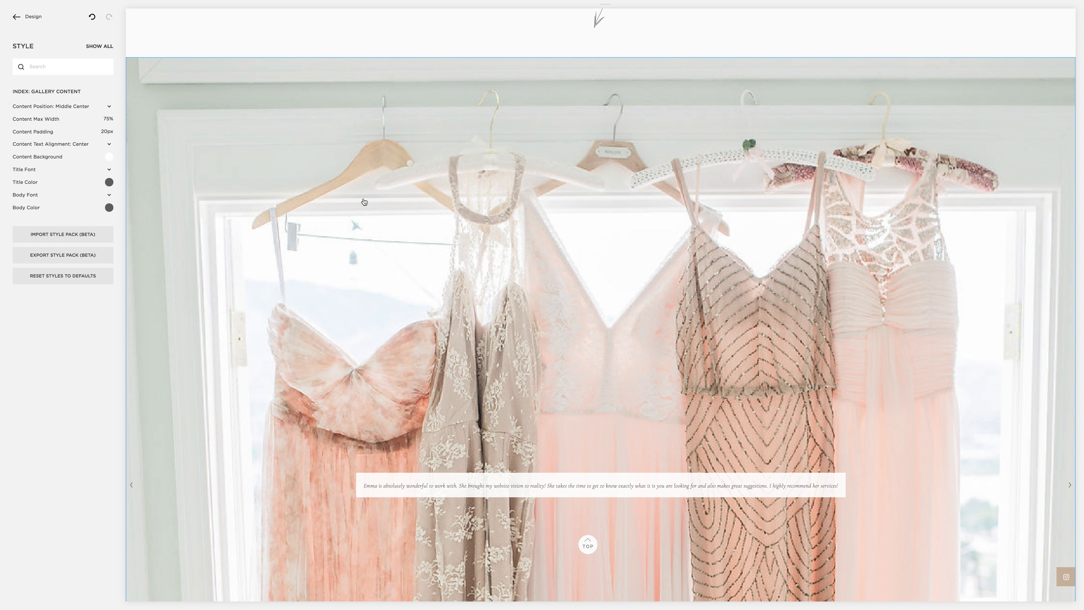
{"action": "scroll", "coordinate": [640, 251], "scroll_direction": "down", "scroll_amount": 6}
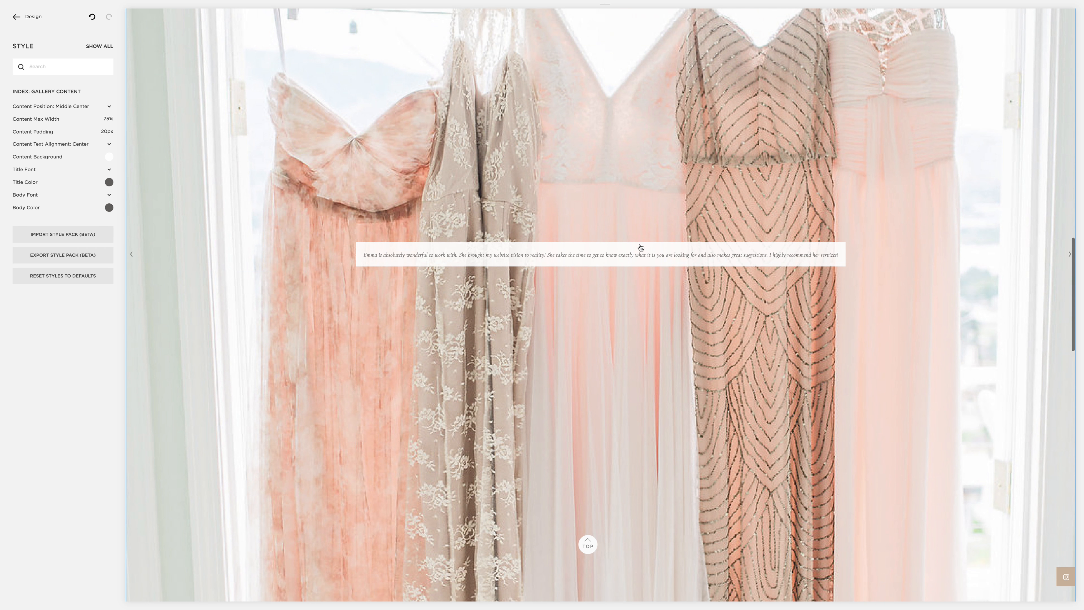
{"action": "scroll", "coordinate": [636, 248], "scroll_direction": "up", "scroll_amount": 3}
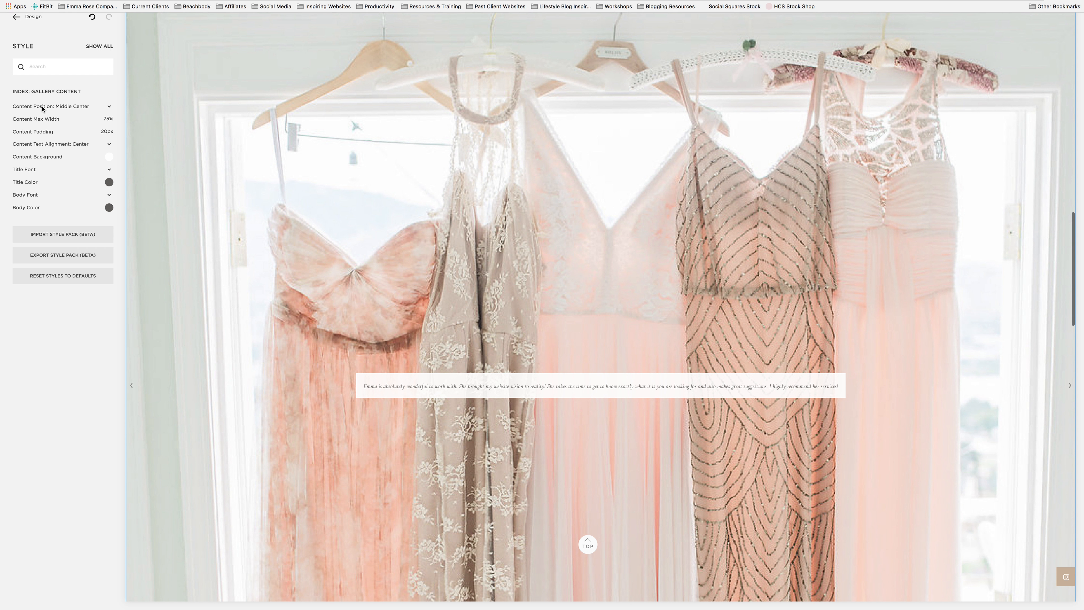
{"action": "left_click", "coordinate": [238, 141]}
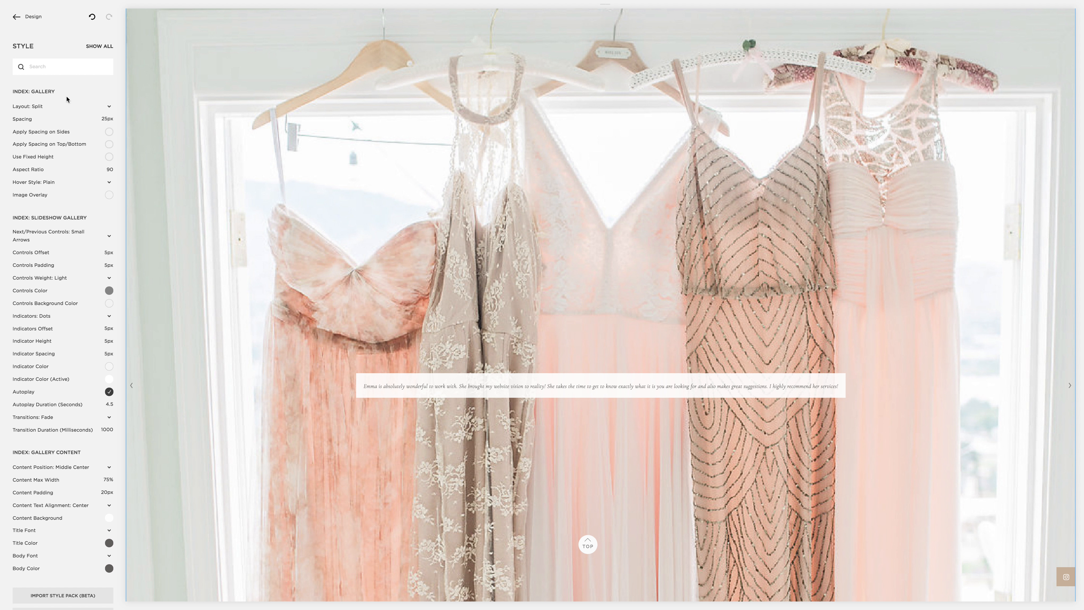
Step: Check the gallery's Layout setting and slideshow style options, and leave the style editor for the Design section
{"action": "left_click", "coordinate": [27, 108]}
{"action": "left_click", "coordinate": [28, 109]}
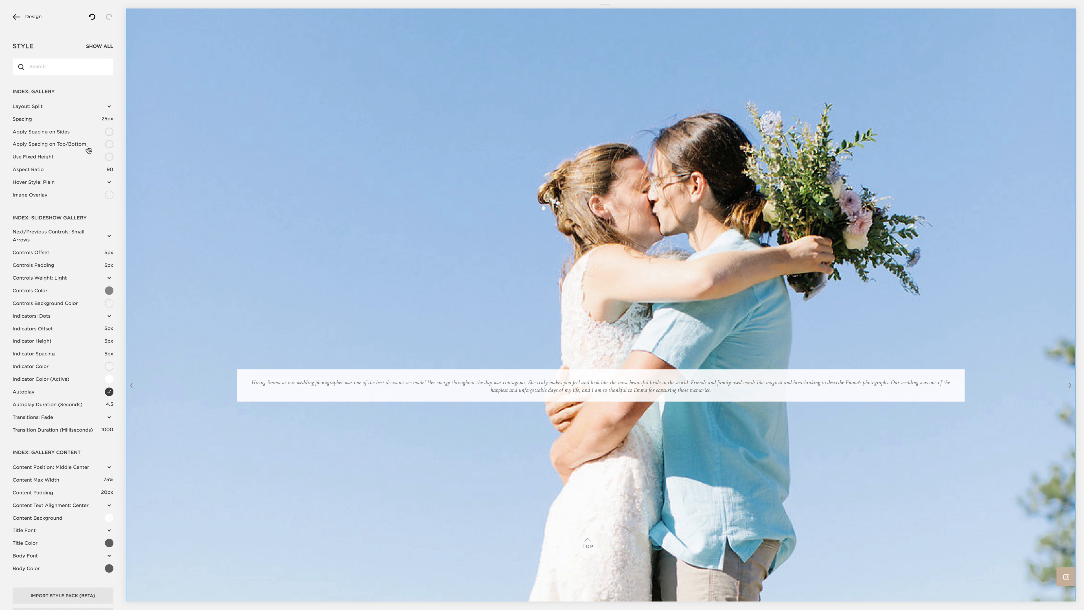
{"action": "scroll", "coordinate": [82, 355], "scroll_direction": "down", "scroll_amount": 2}
{"action": "scroll", "coordinate": [80, 353], "scroll_direction": "up", "scroll_amount": 2}
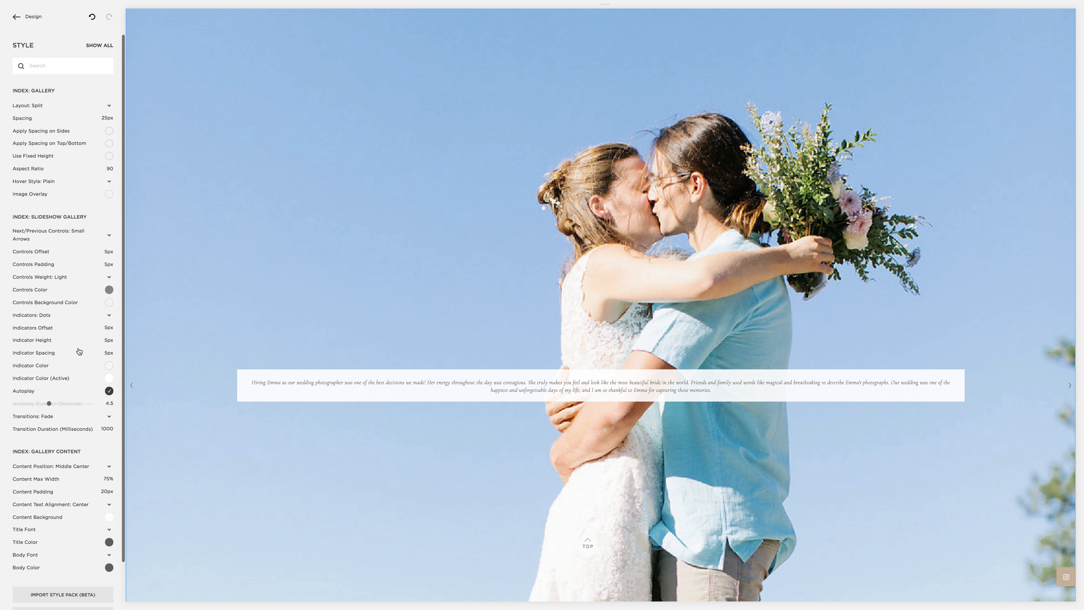
{"action": "left_click", "coordinate": [36, 14]}
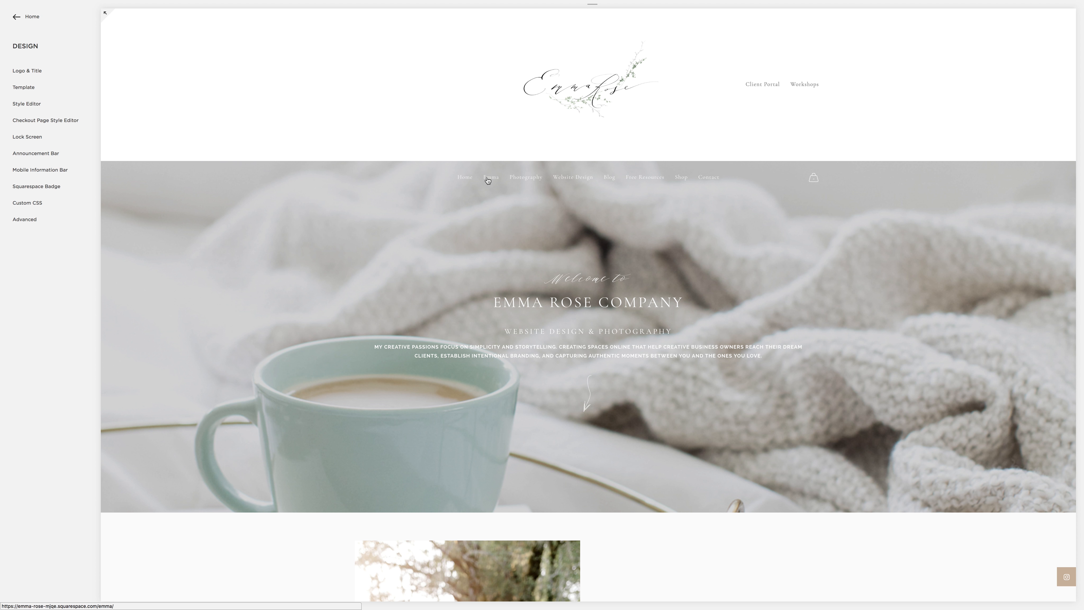
Step: Examine the testimonials gallery in the Emma page preview, from its first rows back to the client heading
{"action": "left_click", "coordinate": [487, 179]}
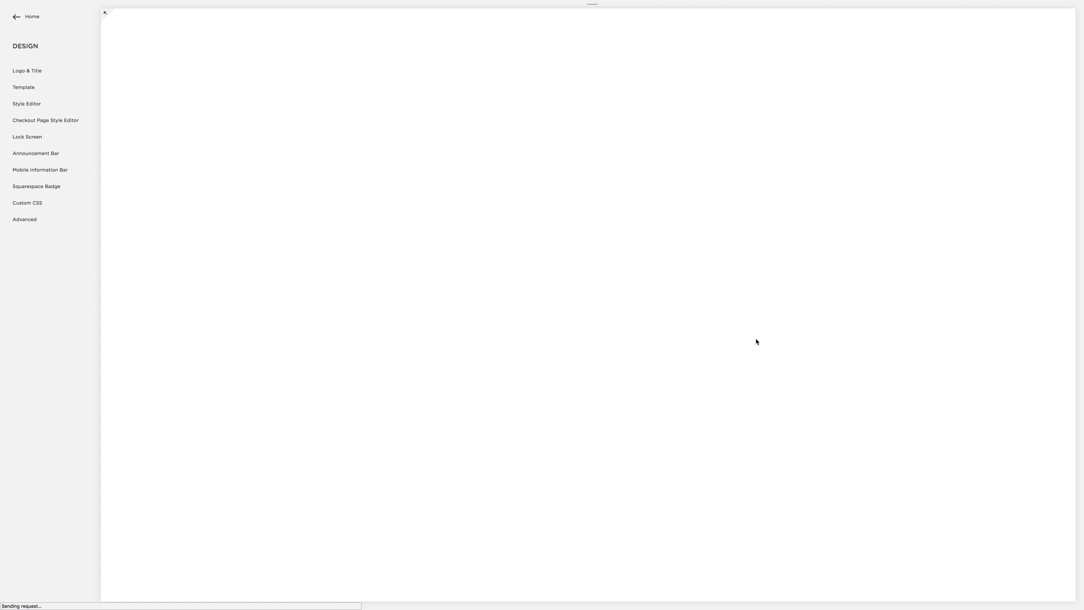
{"action": "scroll", "coordinate": [756, 334], "scroll_direction": "down", "scroll_amount": 20}
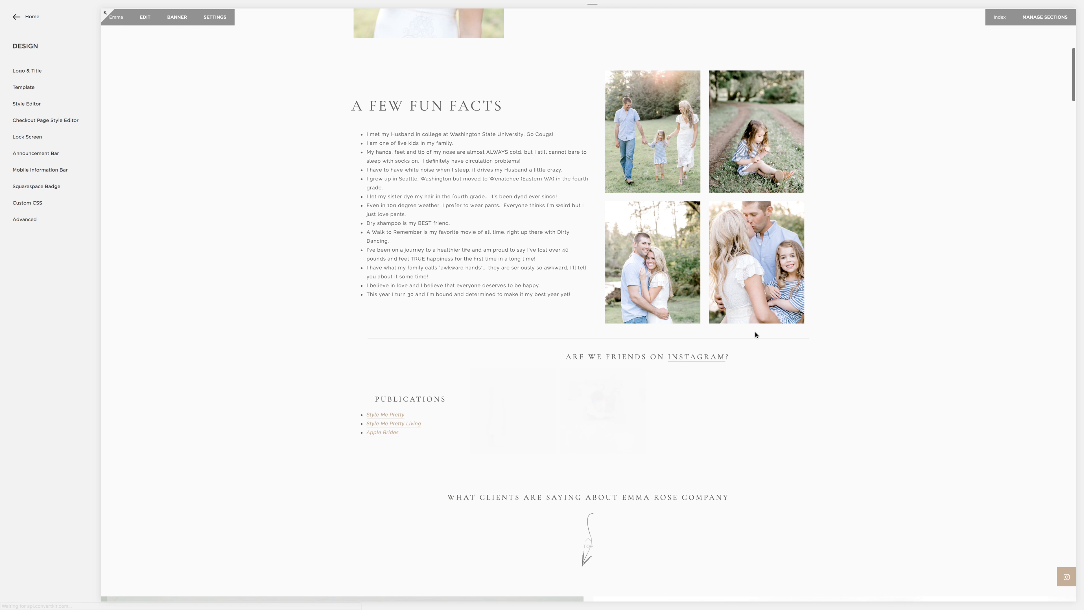
{"action": "scroll", "coordinate": [756, 335], "scroll_direction": "down", "scroll_amount": 10}
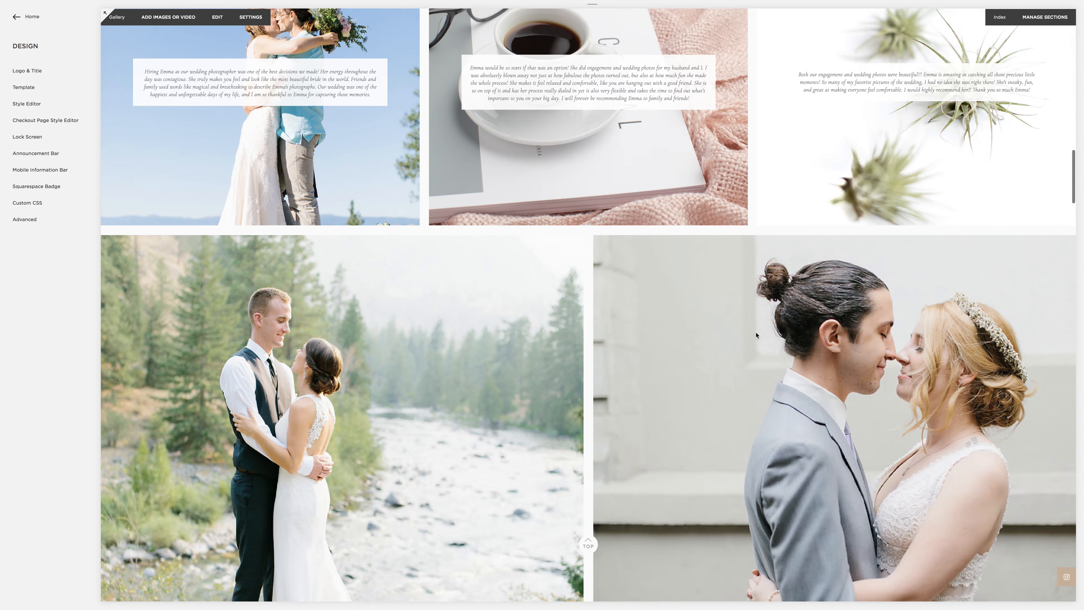
{"action": "scroll", "coordinate": [725, 295], "scroll_direction": "up", "scroll_amount": 7}
{"action": "scroll", "coordinate": [724, 292], "scroll_direction": "up", "scroll_amount": 8}
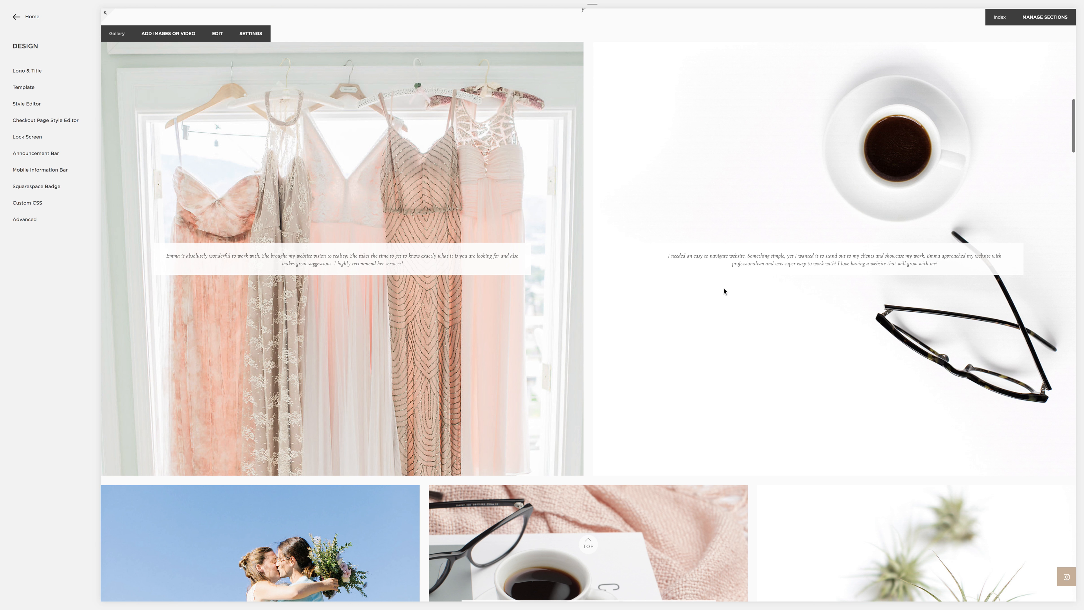
{"action": "scroll", "coordinate": [683, 255], "scroll_direction": "up", "scroll_amount": 3}
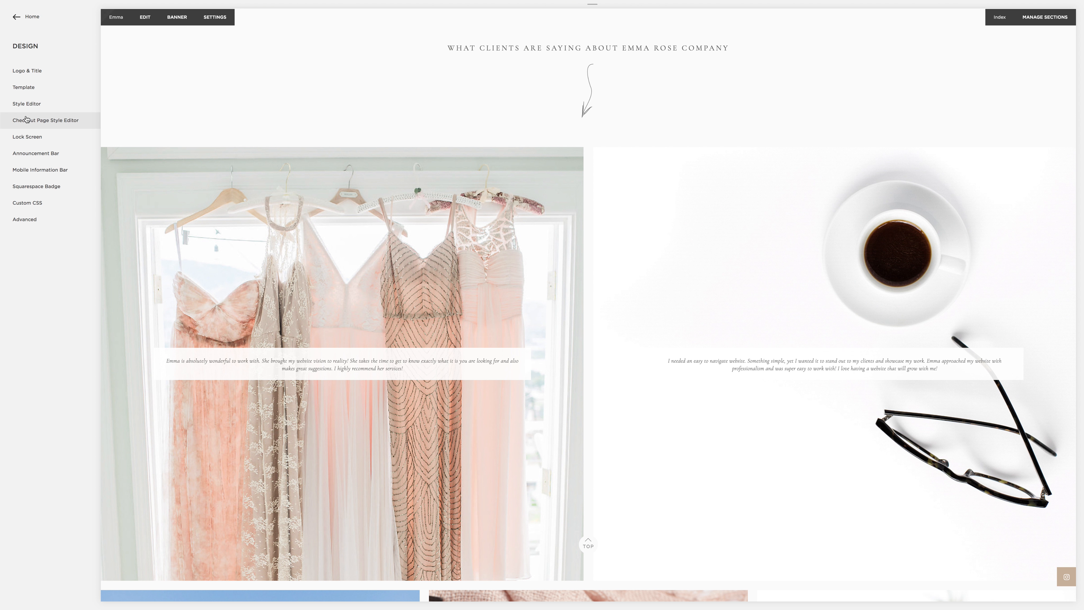
Step: Reopen the style editor and look through the testimonial tiles down to the last rows of the gallery
{"action": "left_click", "coordinate": [24, 104]}
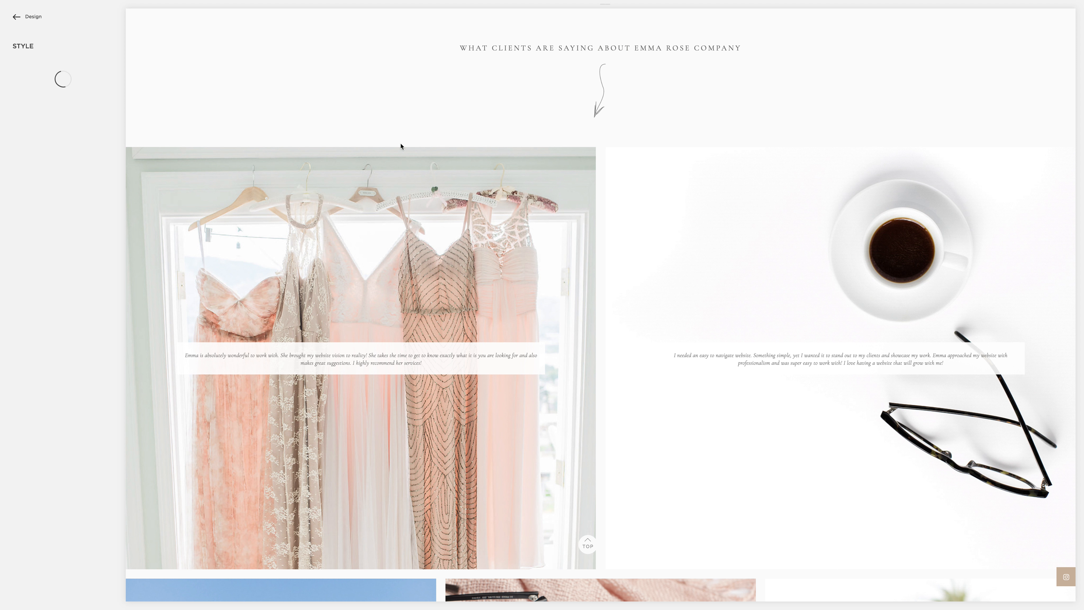
{"action": "scroll", "coordinate": [560, 227], "scroll_direction": "down", "scroll_amount": 15}
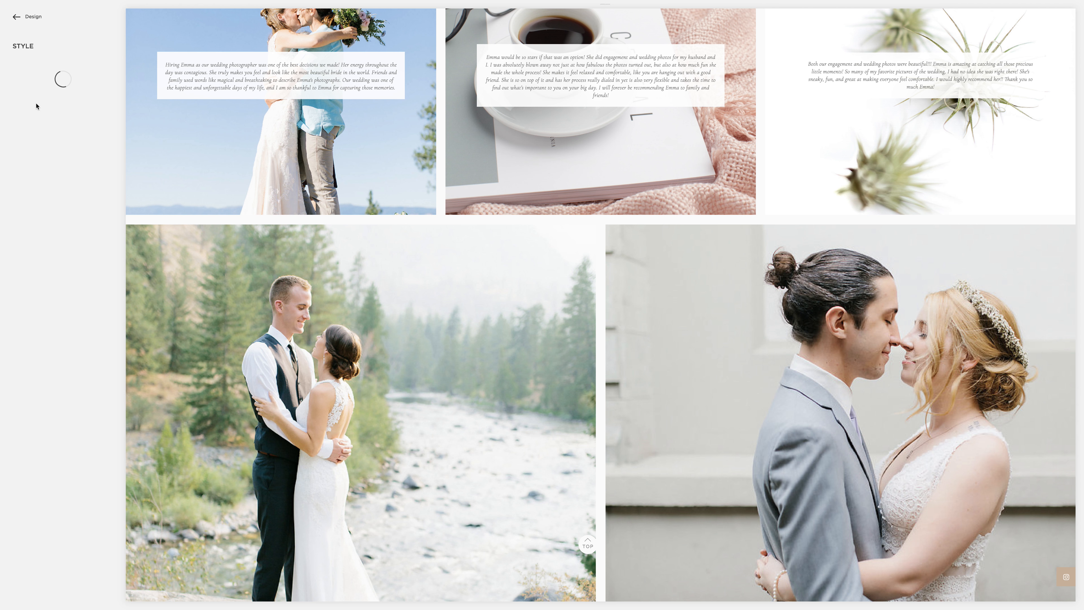
{"action": "scroll", "coordinate": [170, 101], "scroll_direction": "down", "scroll_amount": 18}
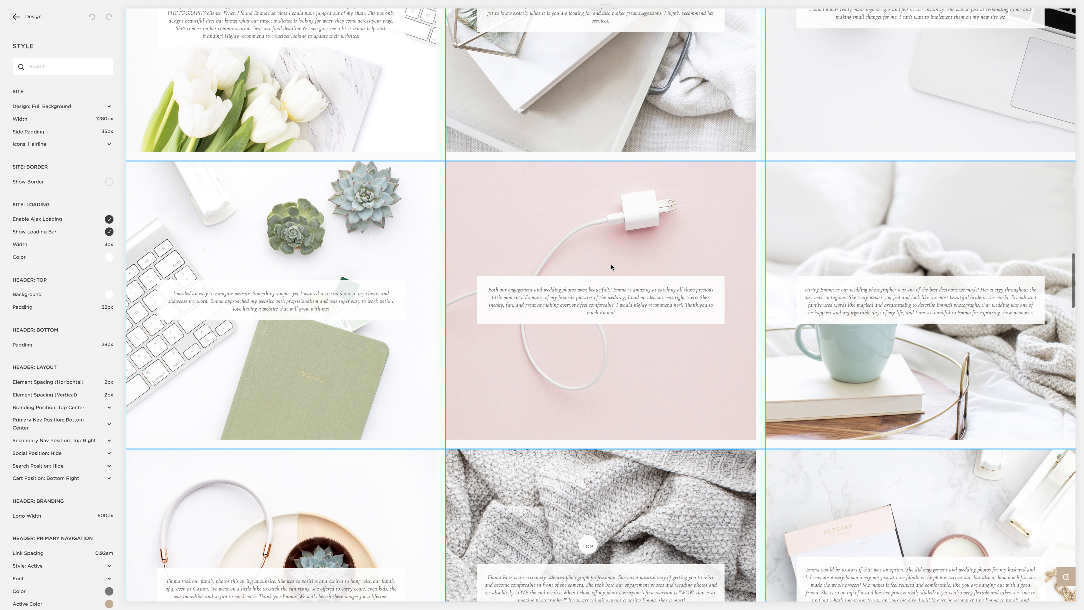
{"action": "scroll", "coordinate": [335, 283], "scroll_direction": "down", "scroll_amount": 10}
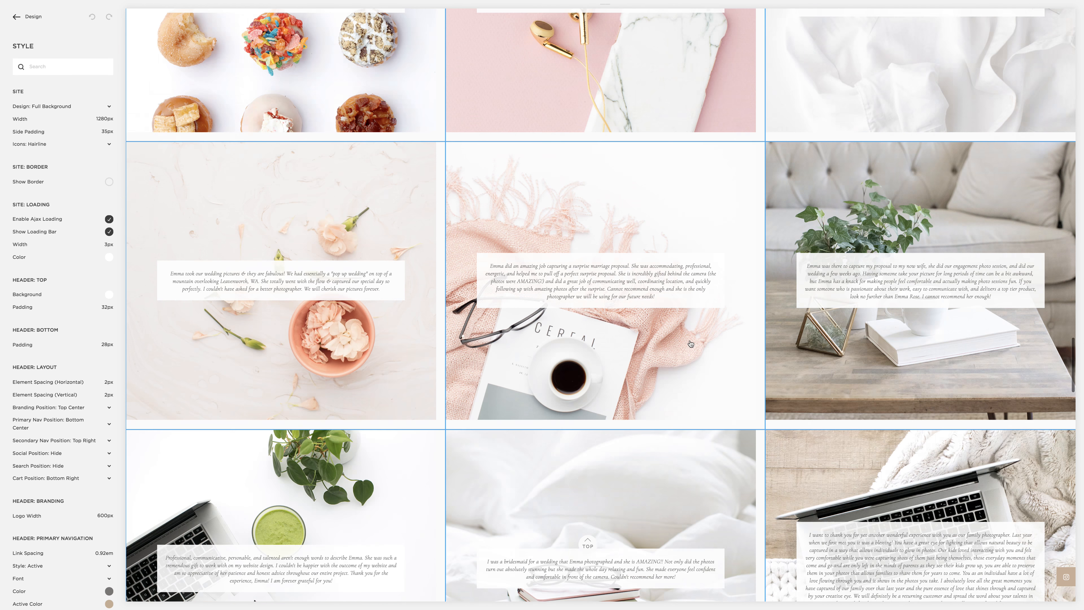
{"action": "scroll", "coordinate": [684, 344], "scroll_direction": "down", "scroll_amount": 12}
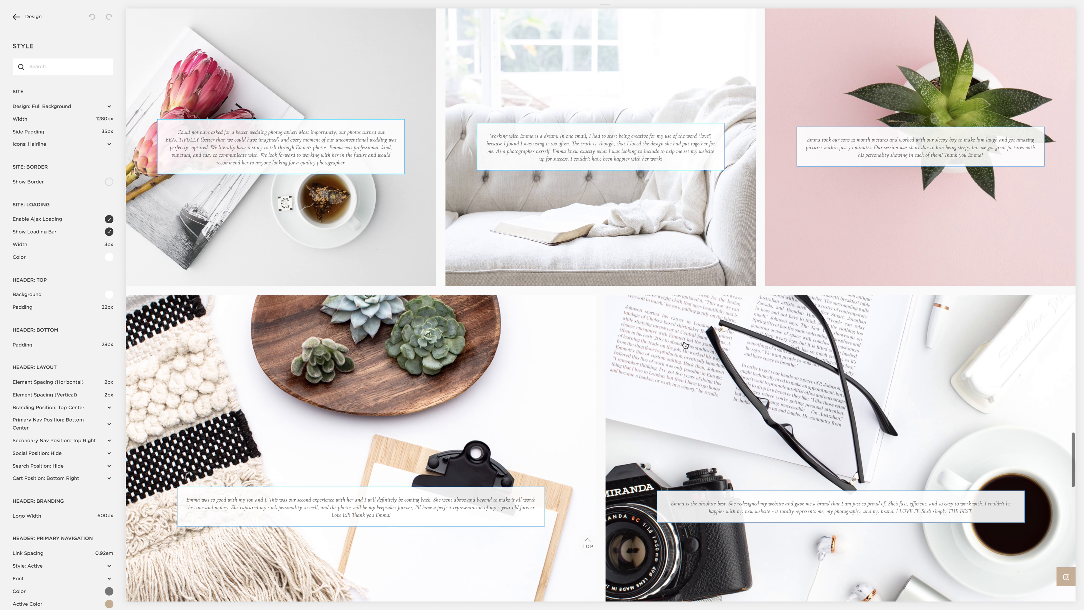
{"action": "scroll", "coordinate": [684, 344], "scroll_direction": "up", "scroll_amount": 10}
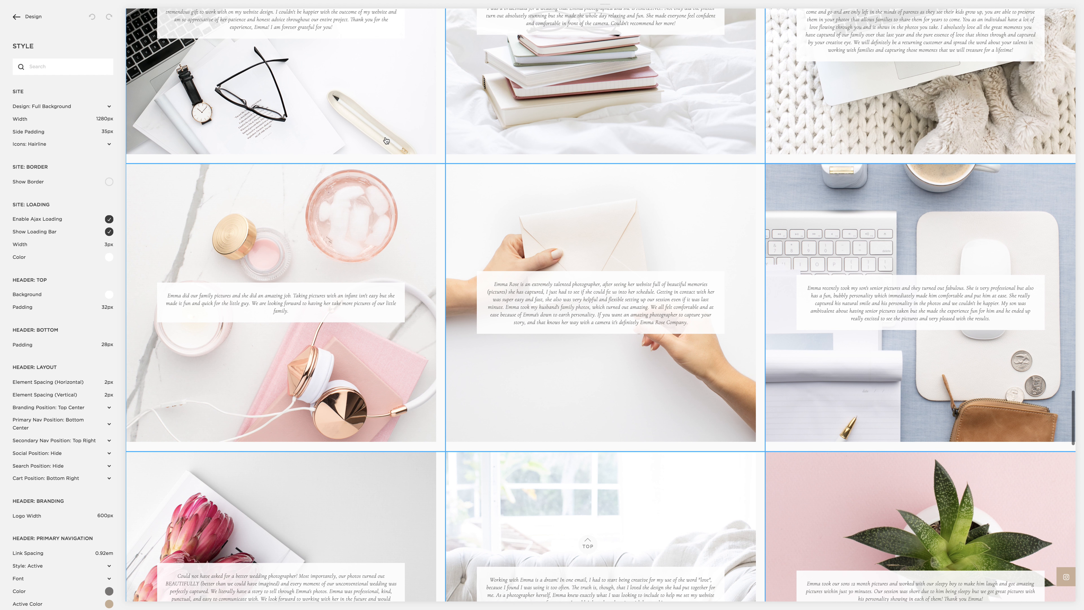
Step: Bring up the style options for the testimonials gallery and review its tiles back up to the wedding photos
{"action": "left_click", "coordinate": [396, 162]}
{"action": "scroll", "coordinate": [395, 162], "scroll_direction": "up", "scroll_amount": 20}
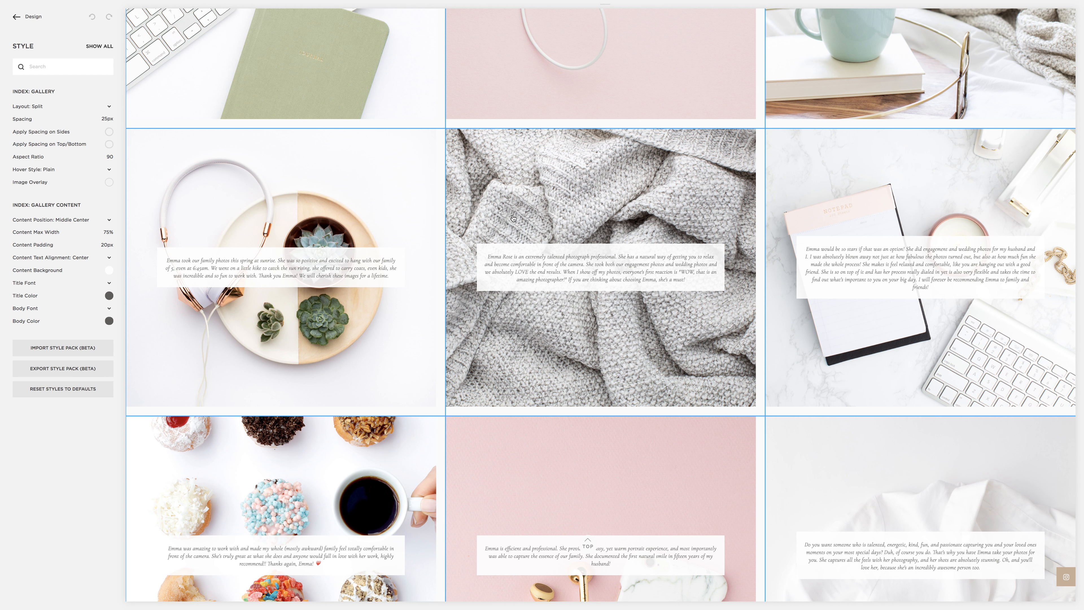
{"action": "scroll", "coordinate": [790, 283], "scroll_direction": "up", "scroll_amount": 10}
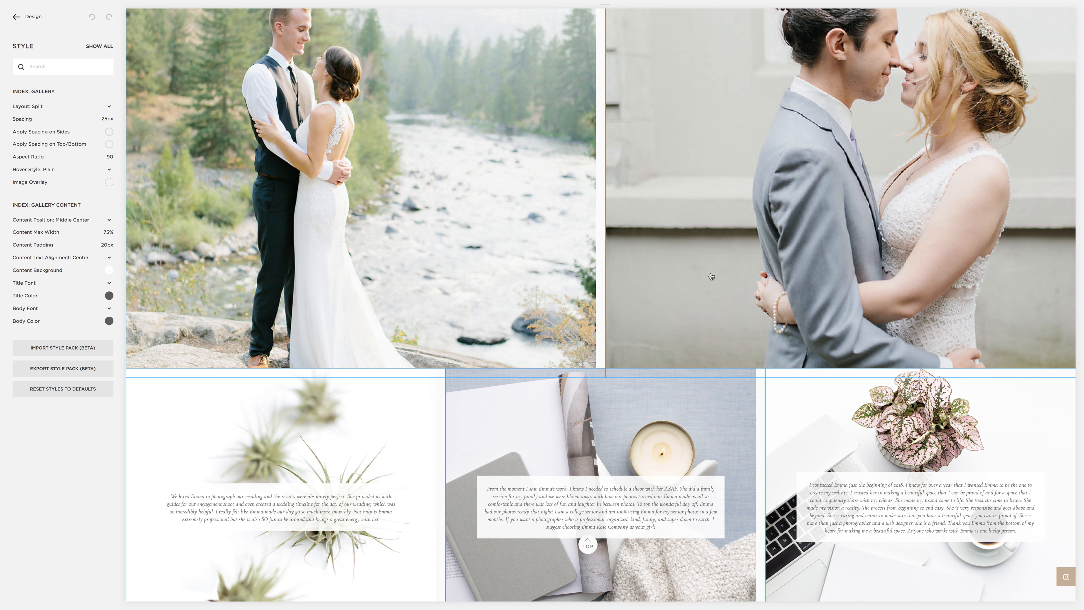
{"action": "mouse_move", "coordinate": [910, 2]}
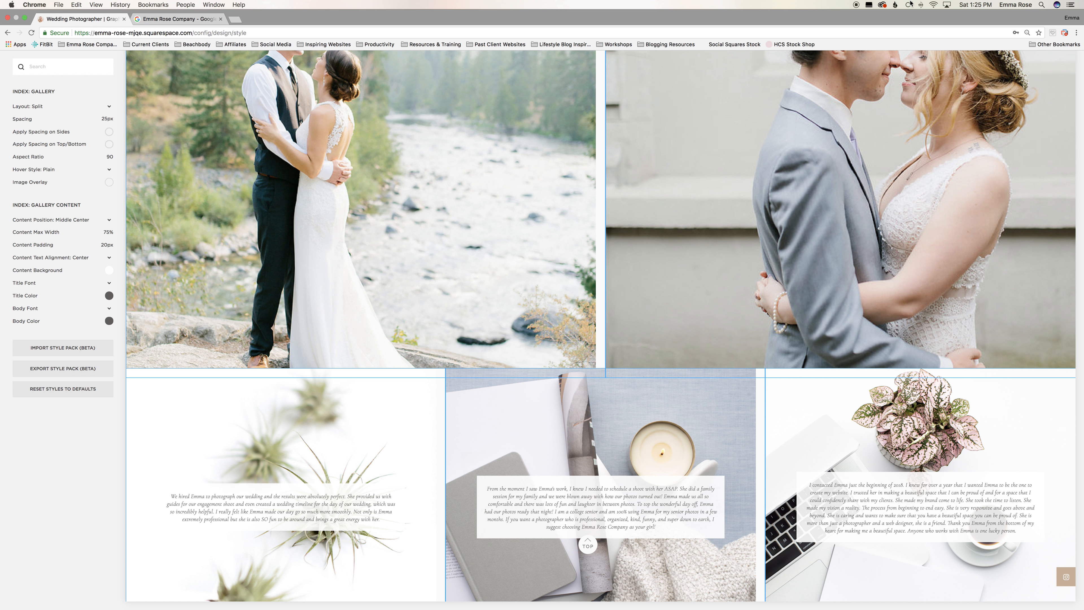